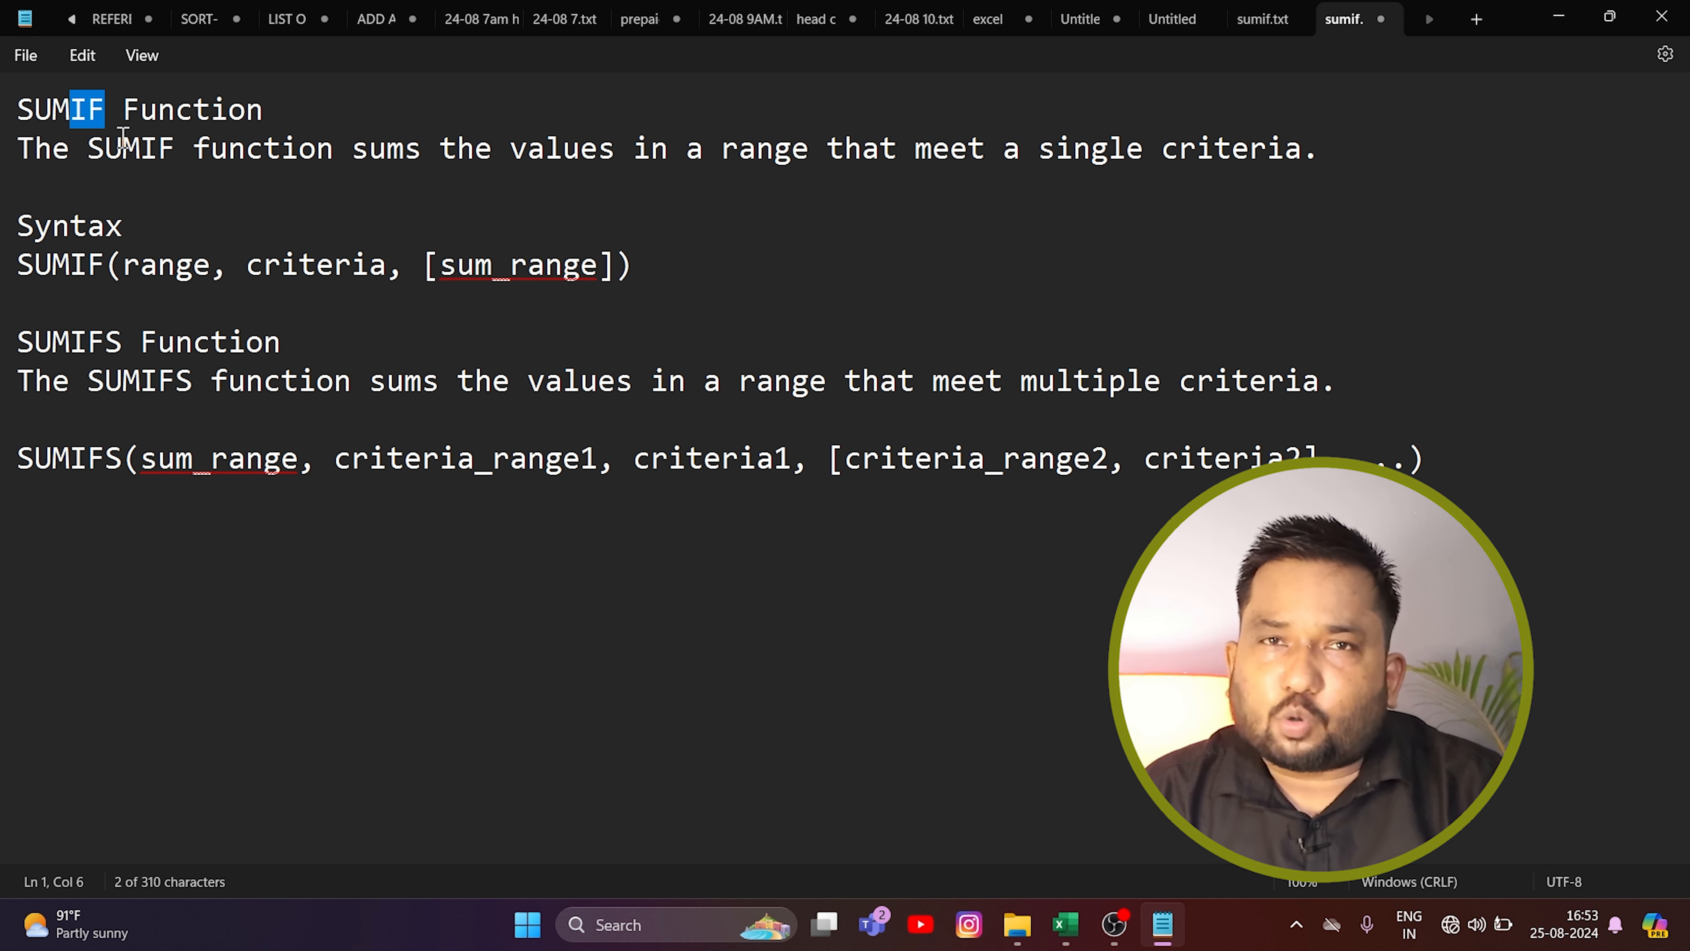
Review the SUMIF function heading and its range, criteria and sum_range arguments in the notes
{"action": "left_click_drag", "start_coordinate": [263, 110], "coordinate": [8, 110]}
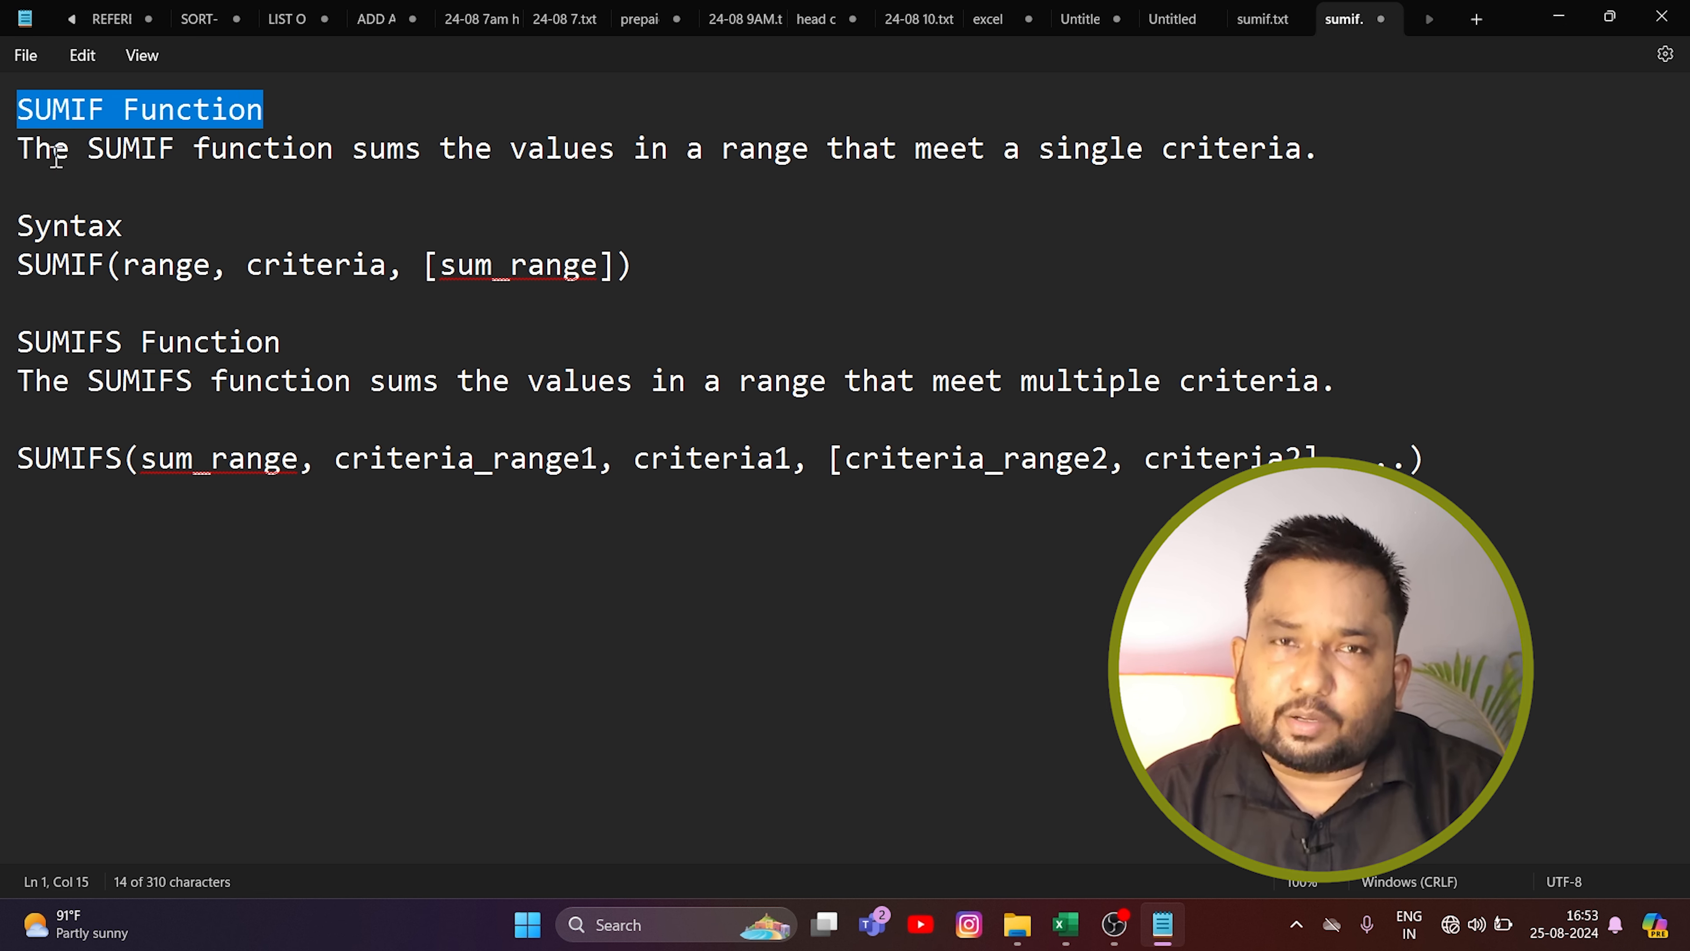
{"action": "left_click", "coordinate": [153, 194]}
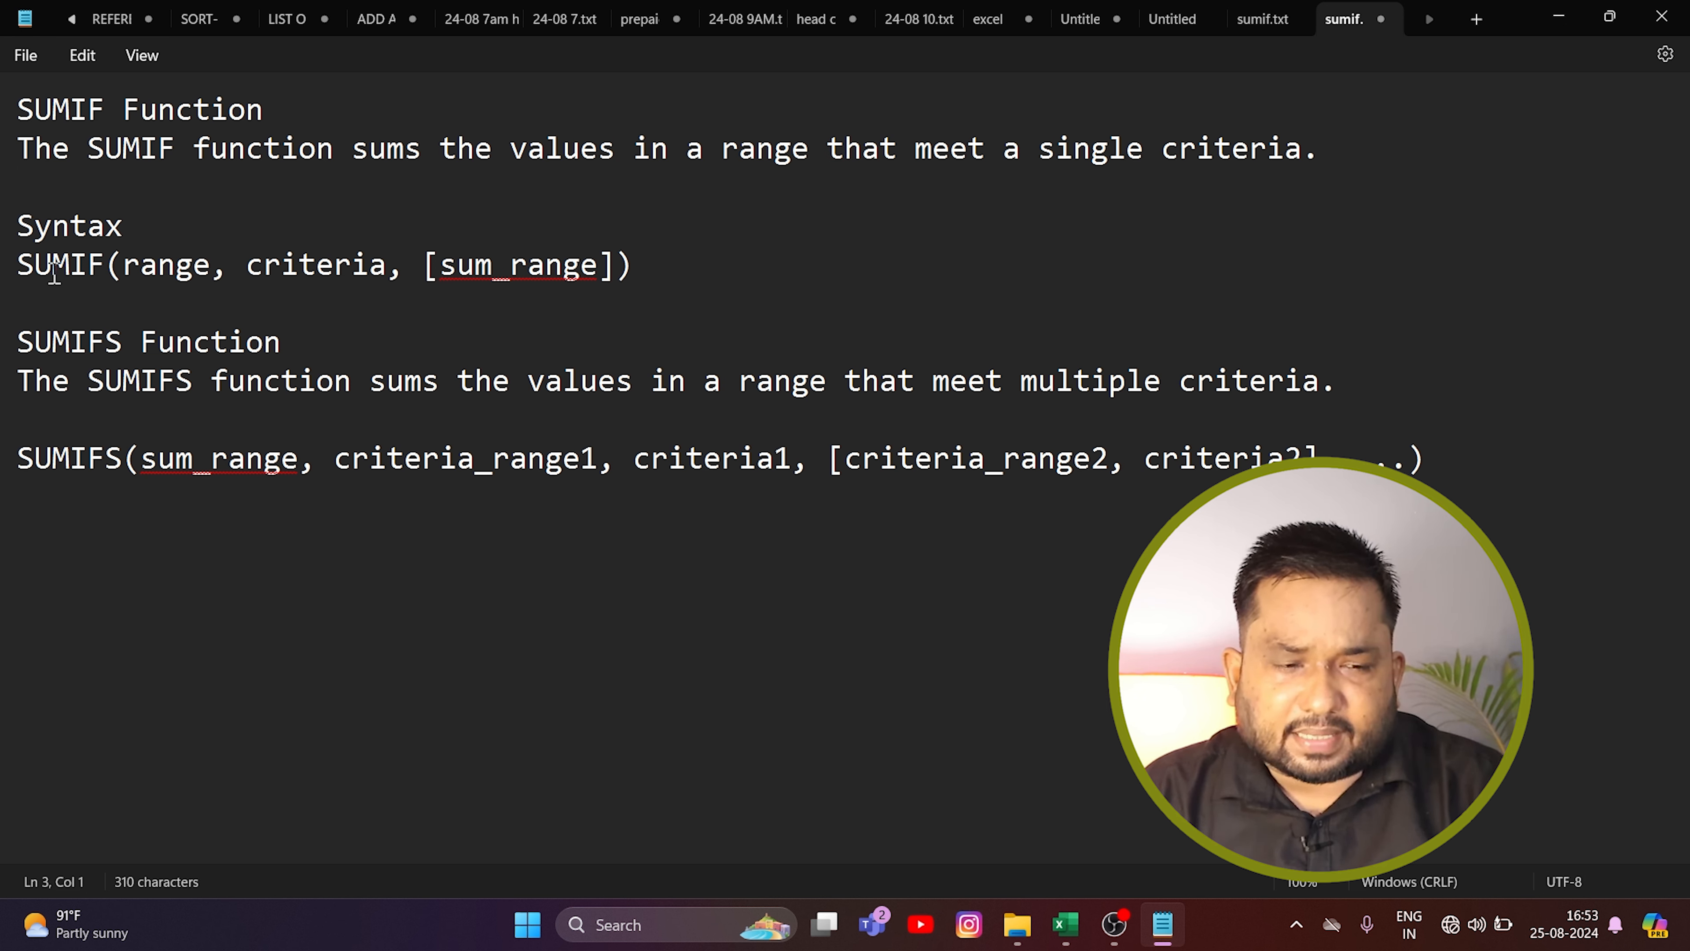
{"action": "left_click_drag", "start_coordinate": [124, 268], "coordinate": [222, 270]}
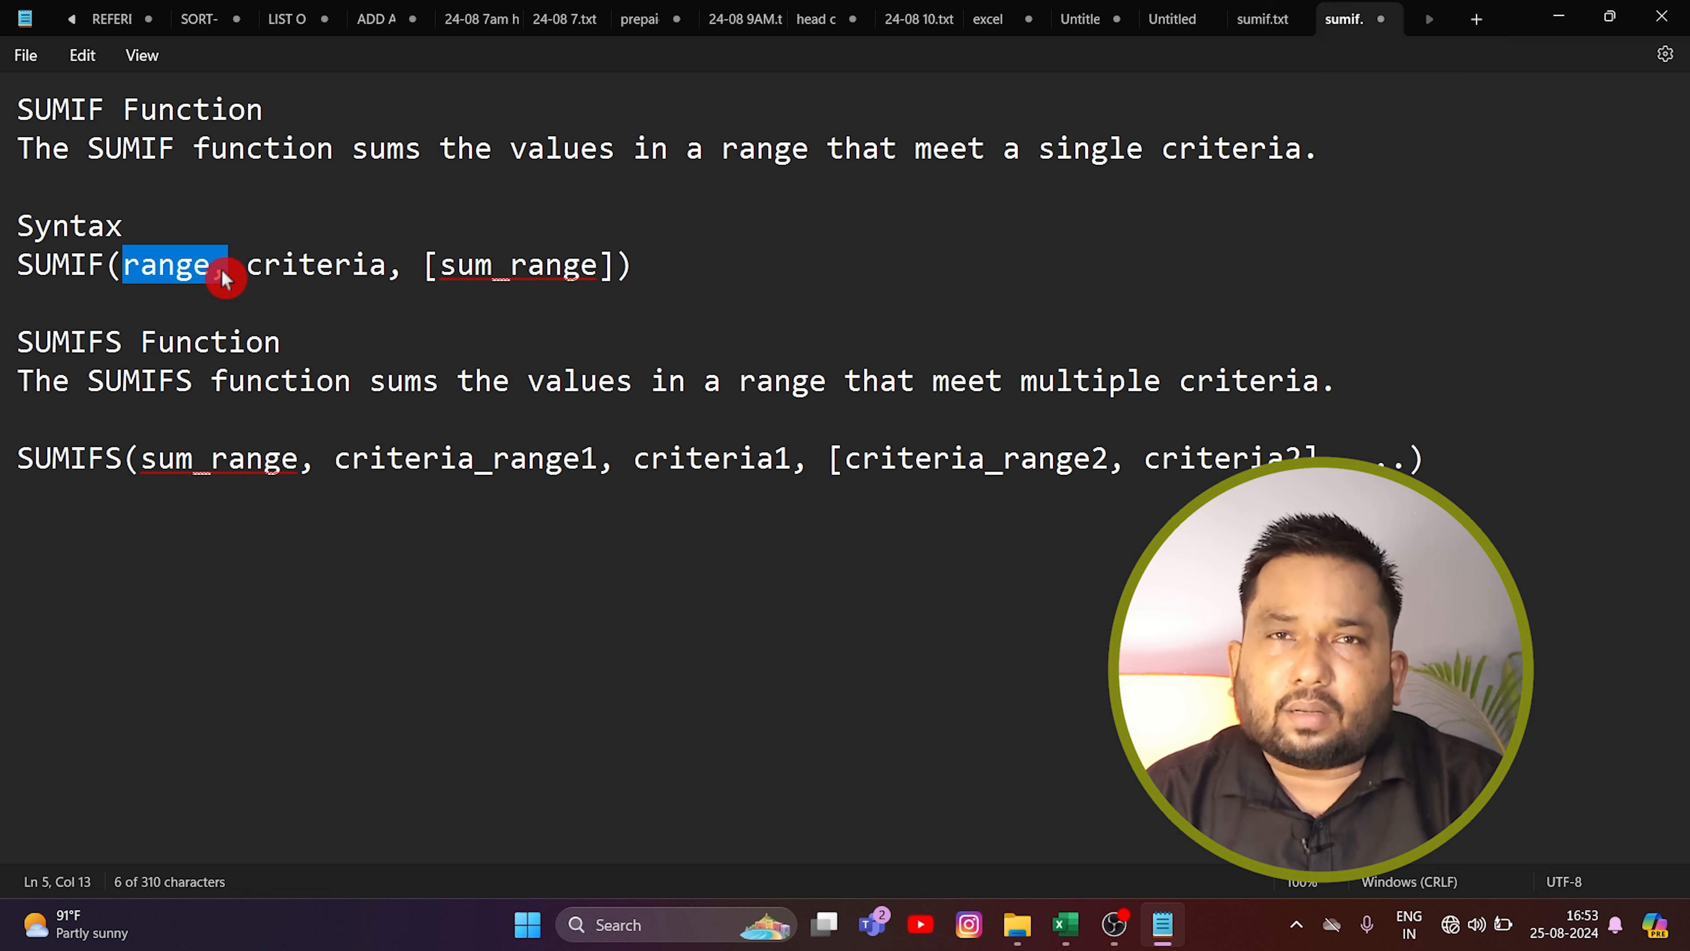
{"action": "double_click", "coordinate": [336, 266]}
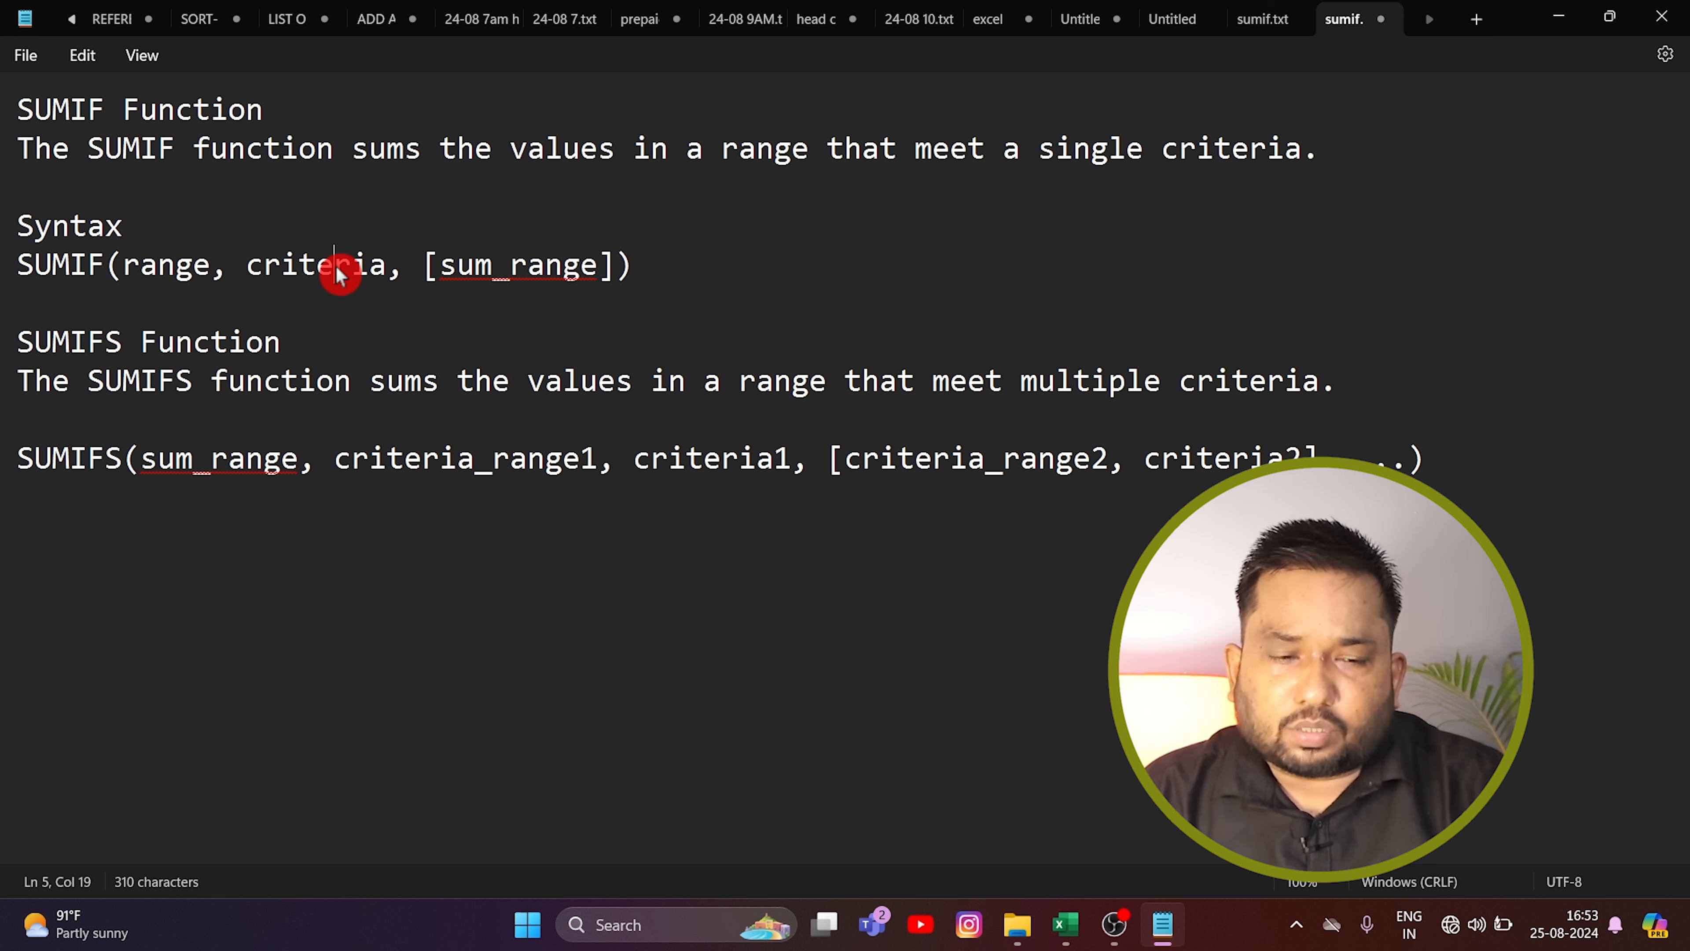
{"action": "double_click", "coordinate": [536, 267]}
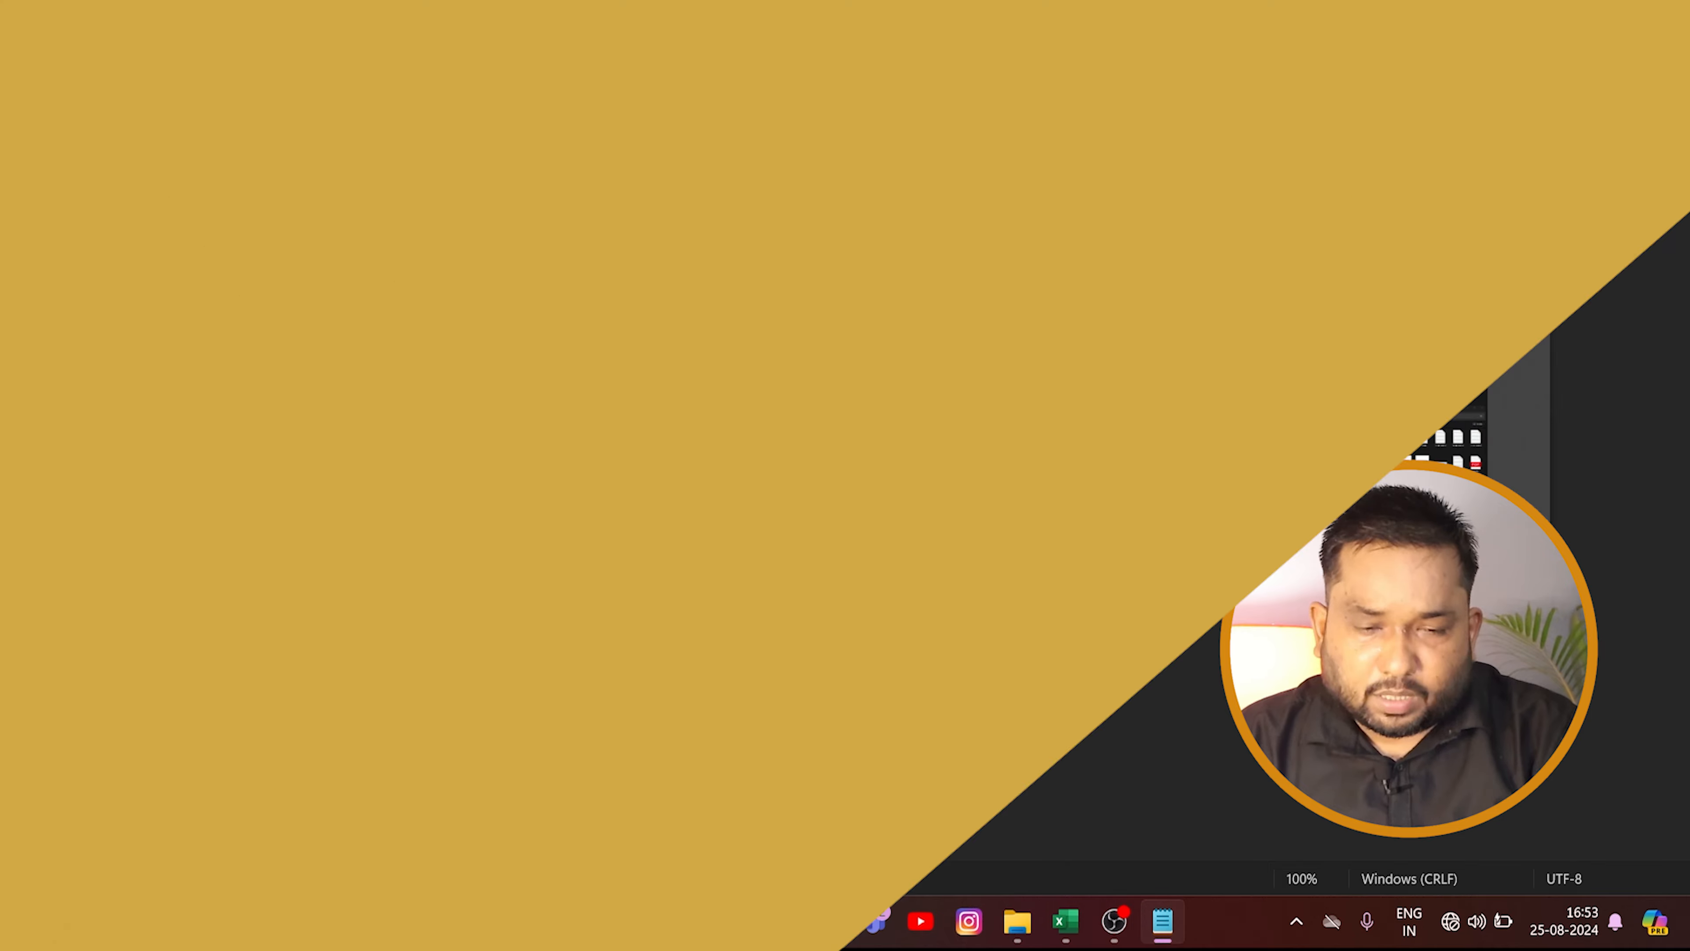
Switch to the sumif data.xlsx workbook in Excel and total the sales in D3:D10 with a SUM formula in F5 of Sheet2
{"action": "key", "text": "alt+Tab"}
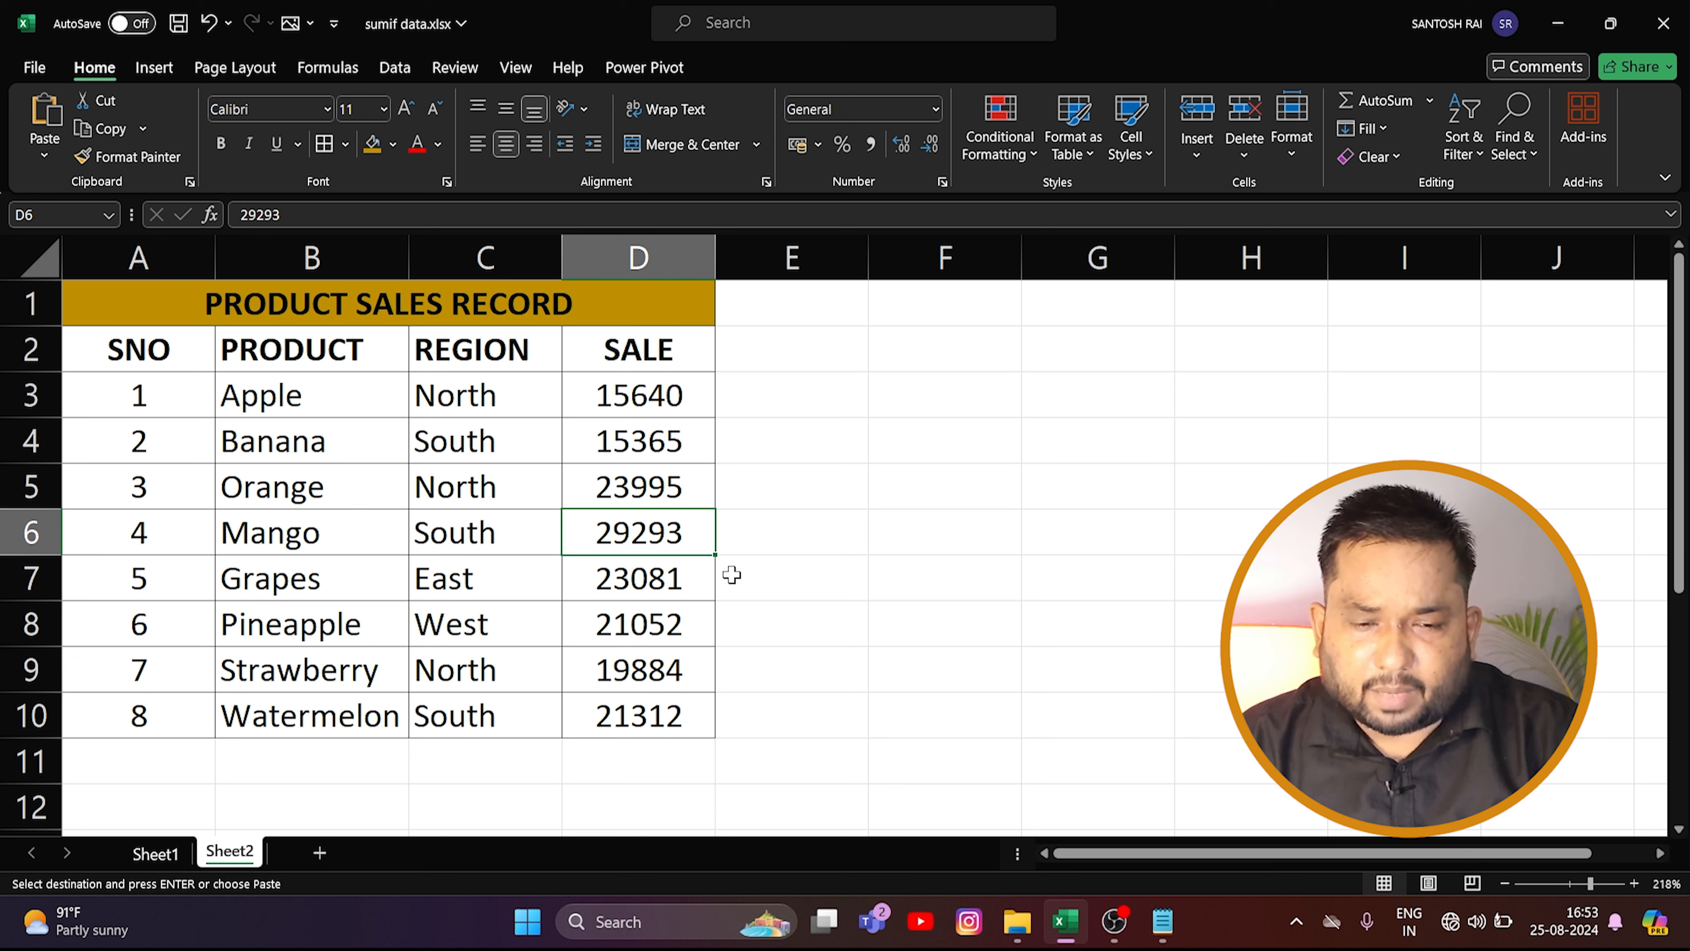
{"action": "left_click_drag", "start_coordinate": [667, 392], "coordinate": [677, 699]}
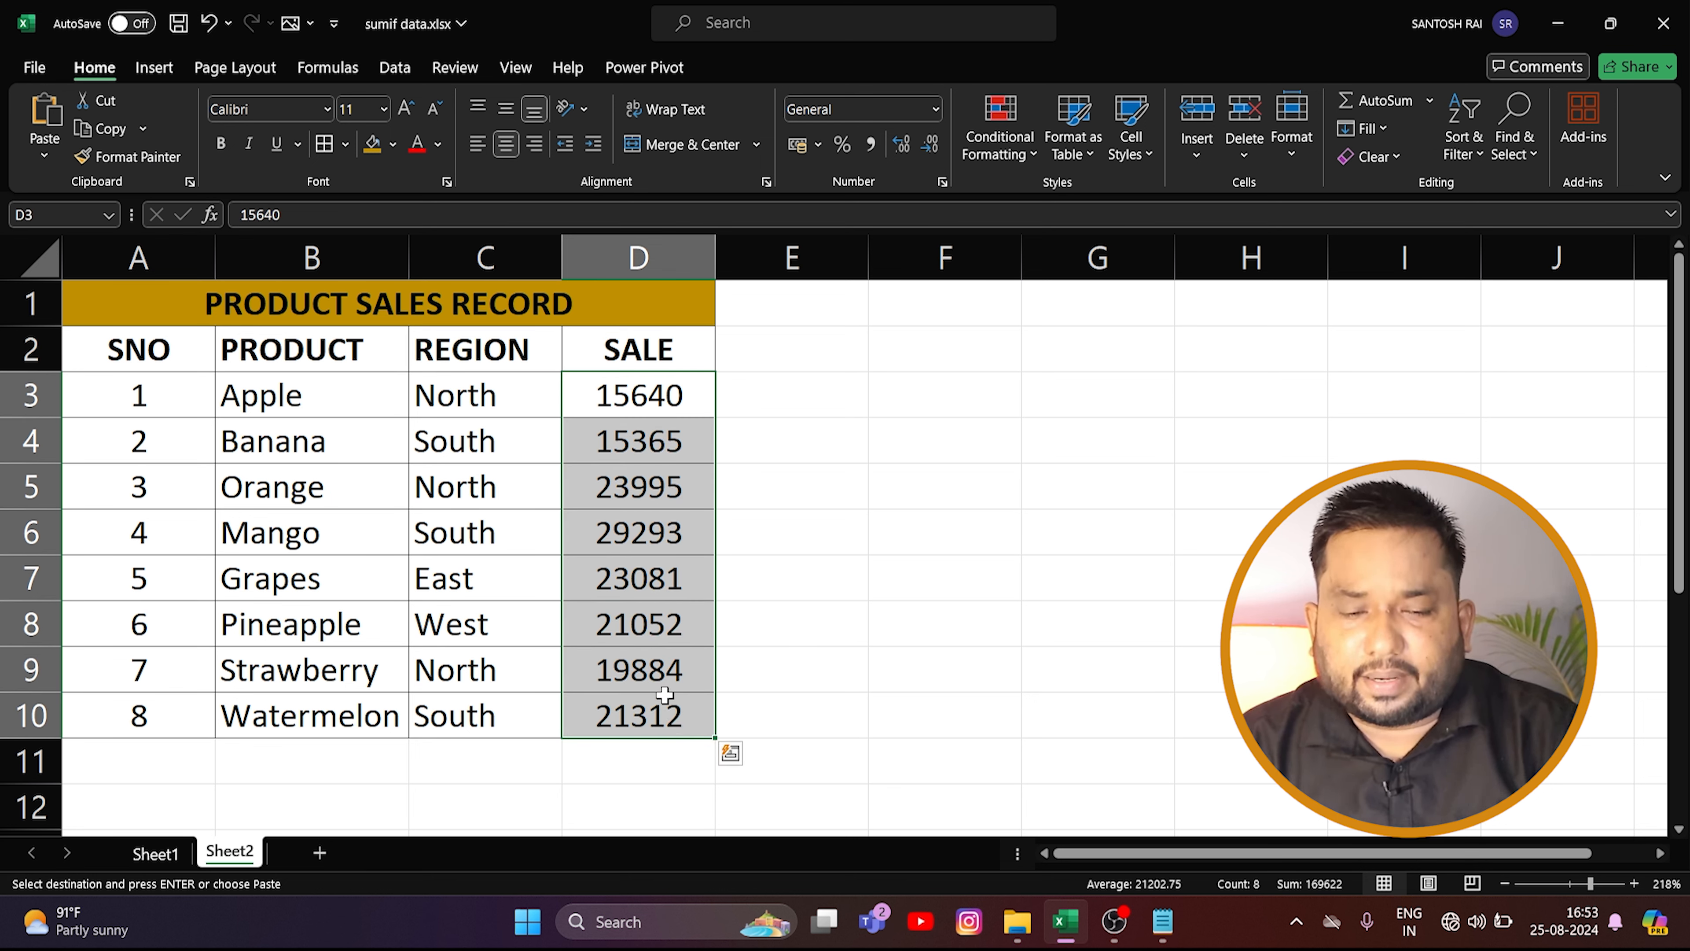
{"action": "left_click", "coordinate": [959, 497]}
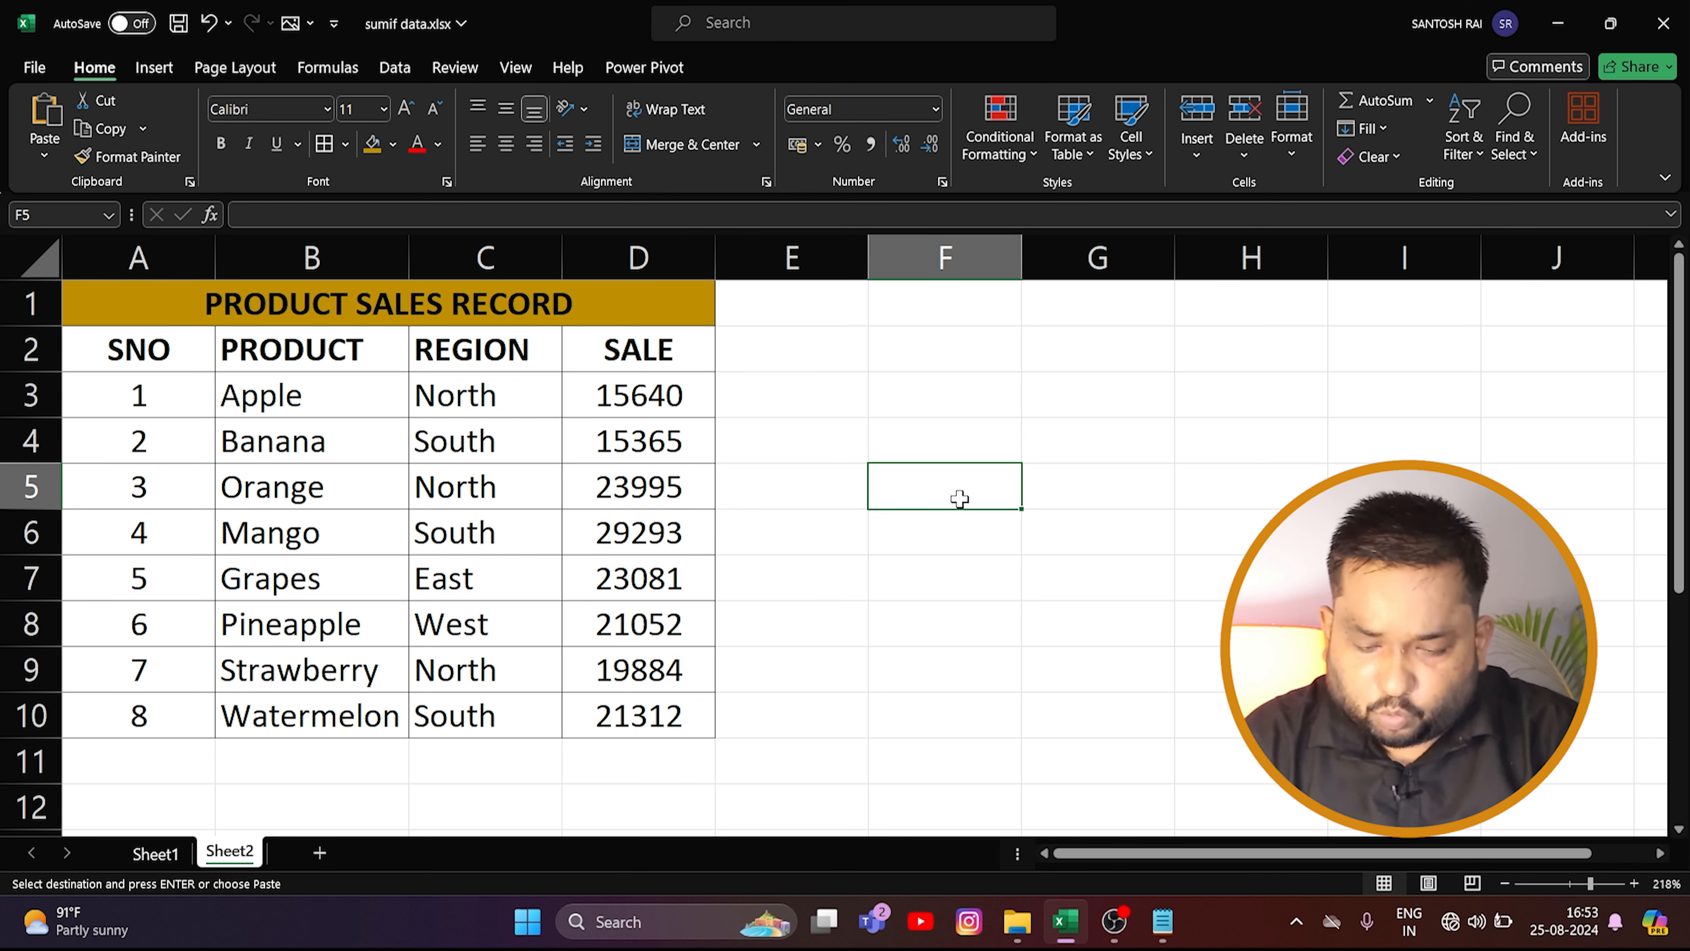
{"action": "type", "text": "=sum("}
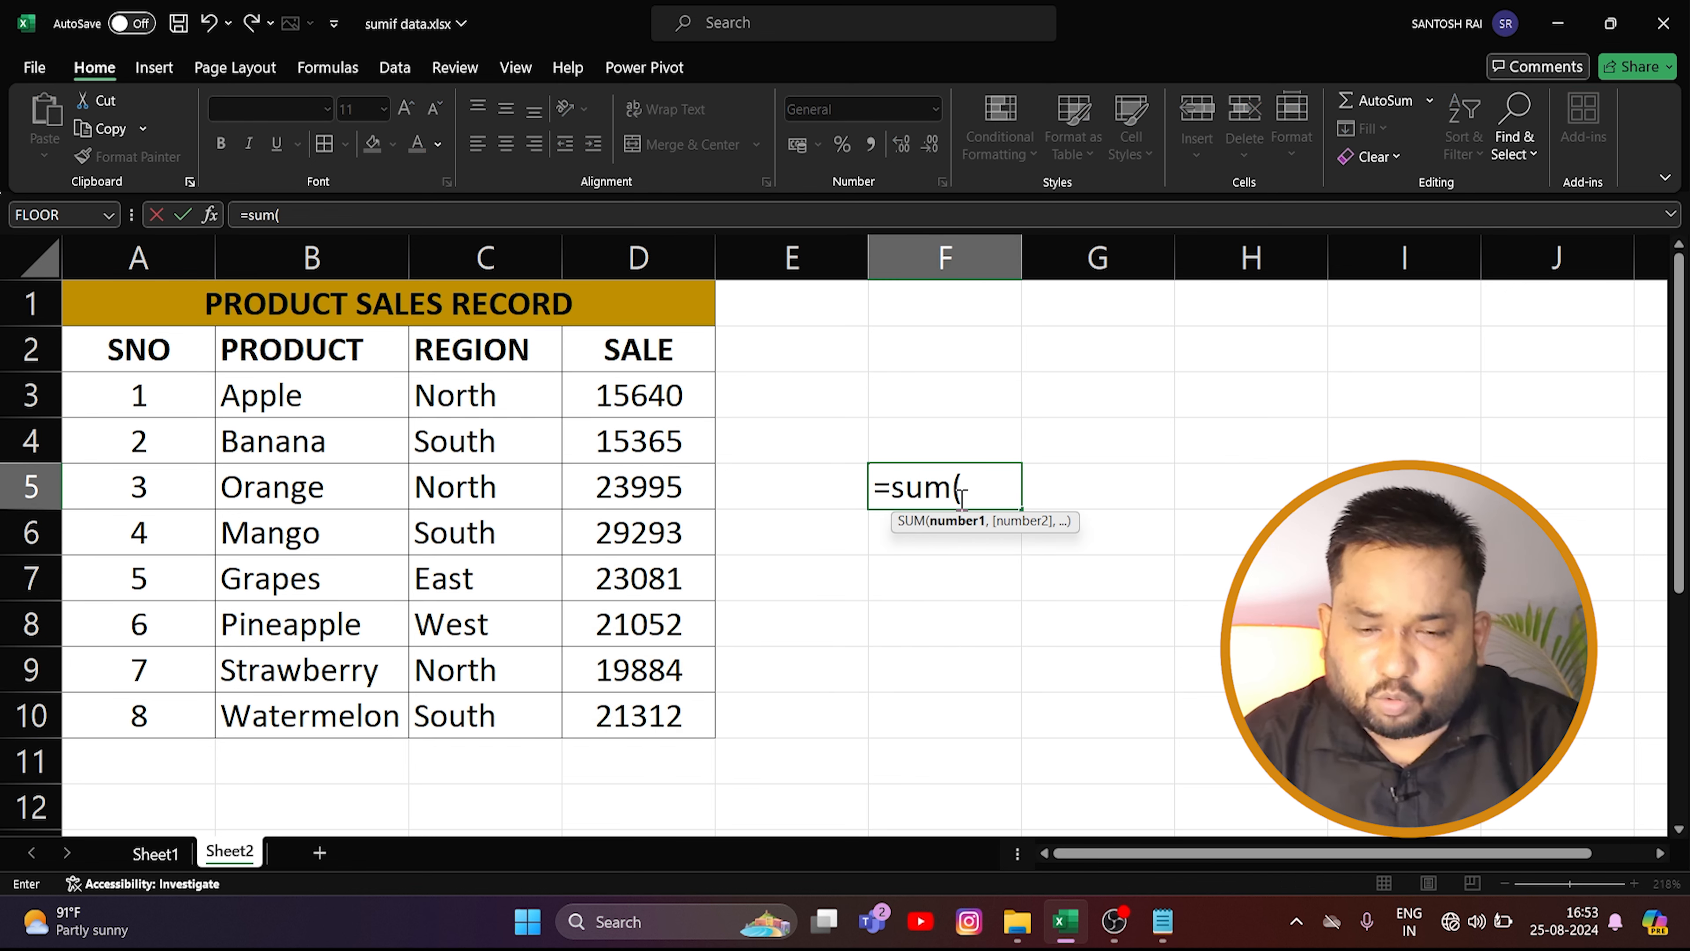
{"action": "left_click_drag", "start_coordinate": [676, 400], "coordinate": [671, 711]}
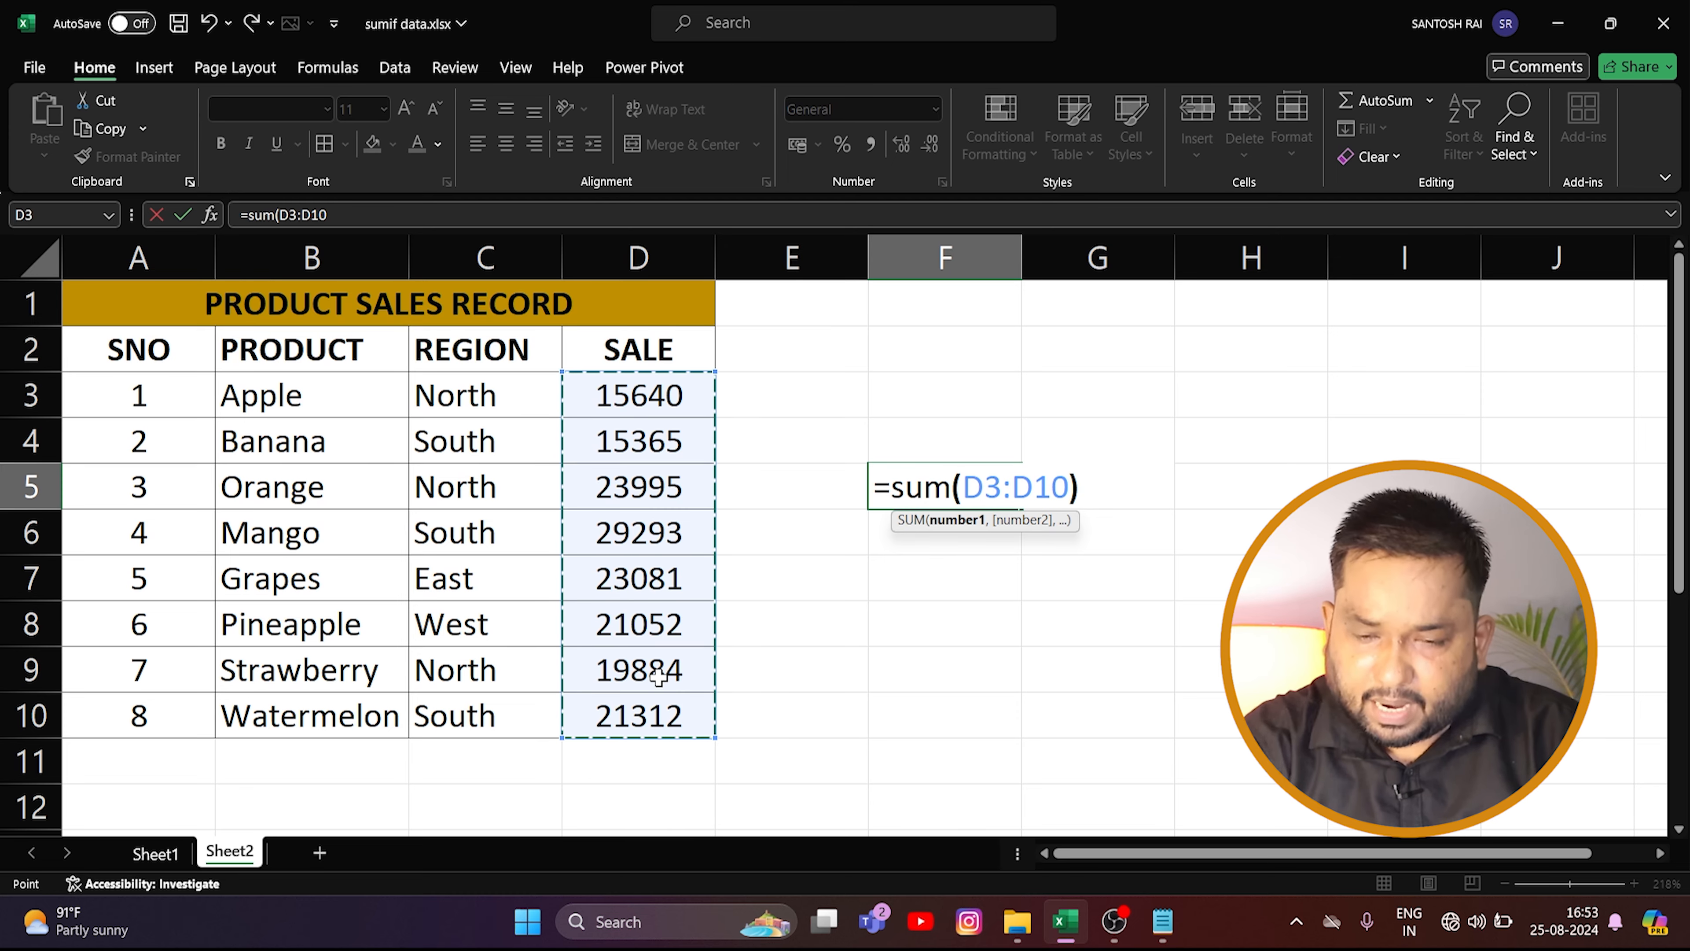
{"action": "key", "text": "Return"}
{"action": "left_click", "coordinate": [988, 483]}
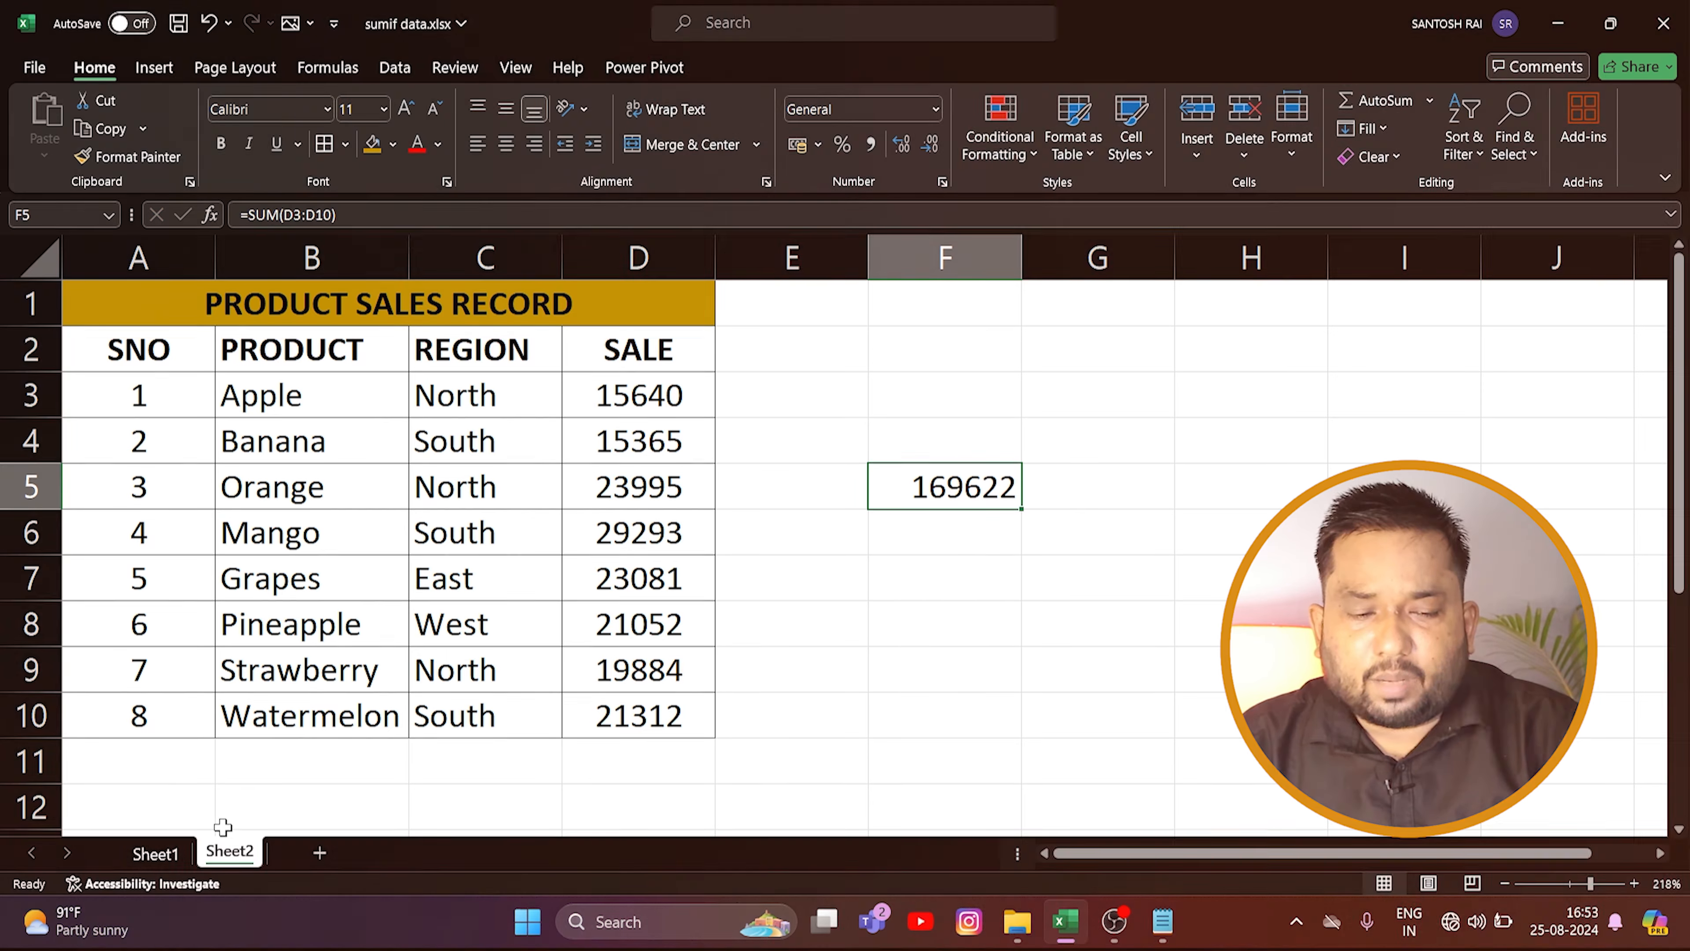
Examine the product and sale columns on Sheet1 alongside the Product and Total Sale summary cells F3 and G3
{"action": "left_click", "coordinate": [155, 854]}
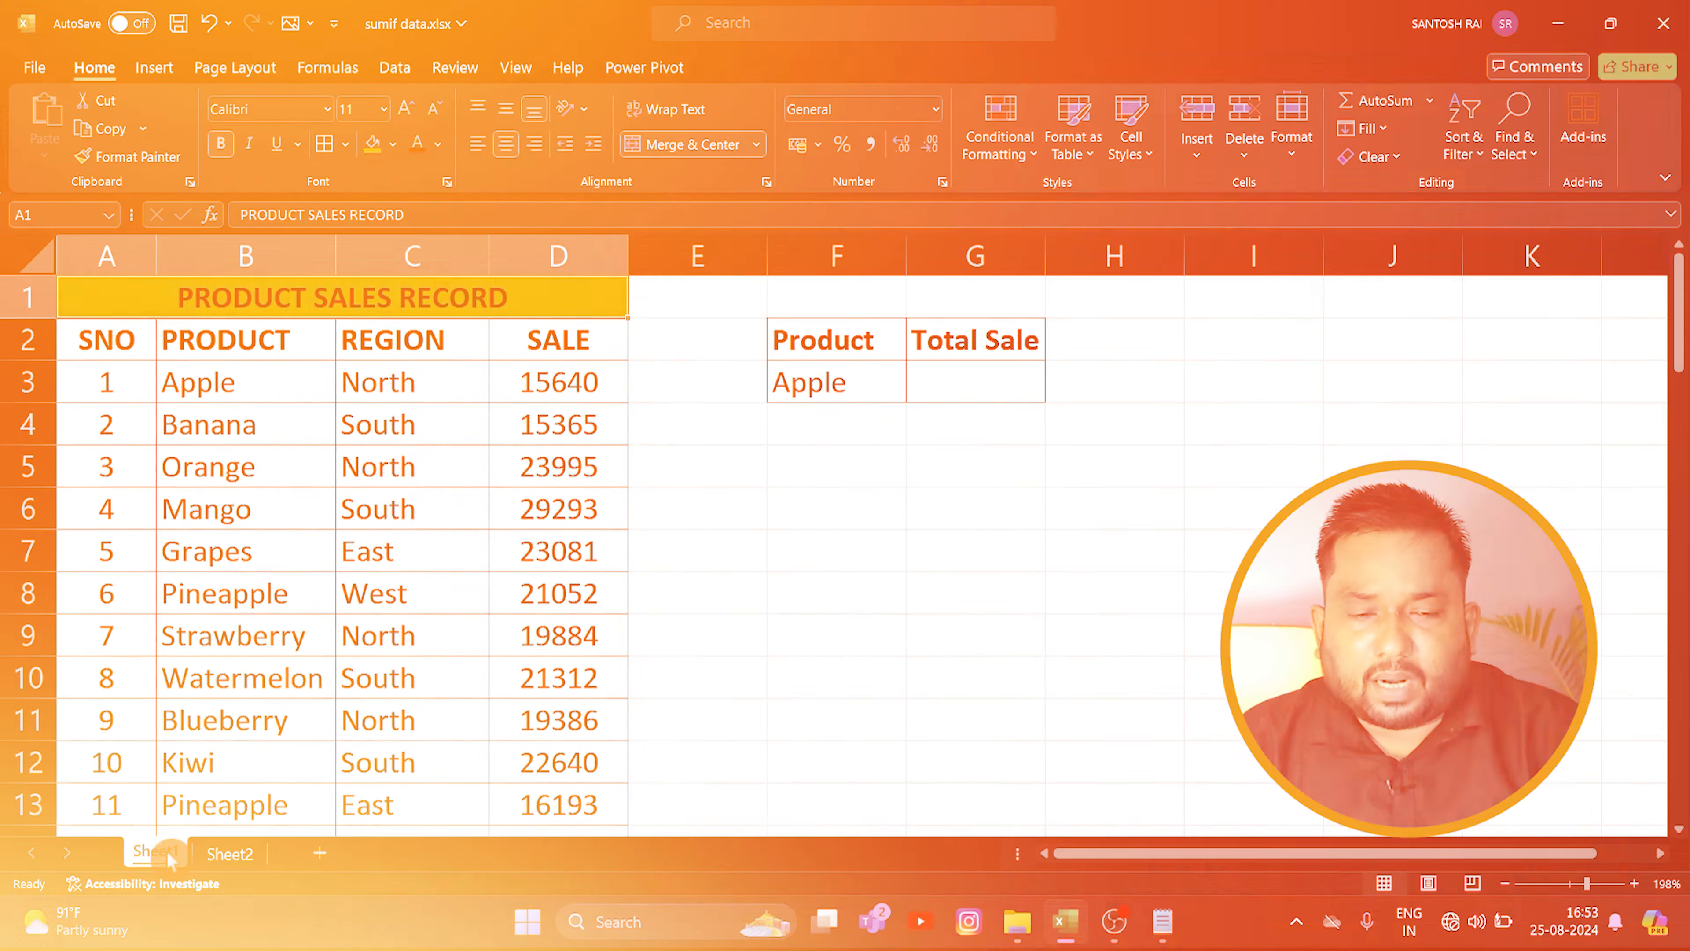
{"action": "left_click_drag", "start_coordinate": [273, 386], "coordinate": [270, 807]}
{"action": "left_click", "coordinate": [253, 393]}
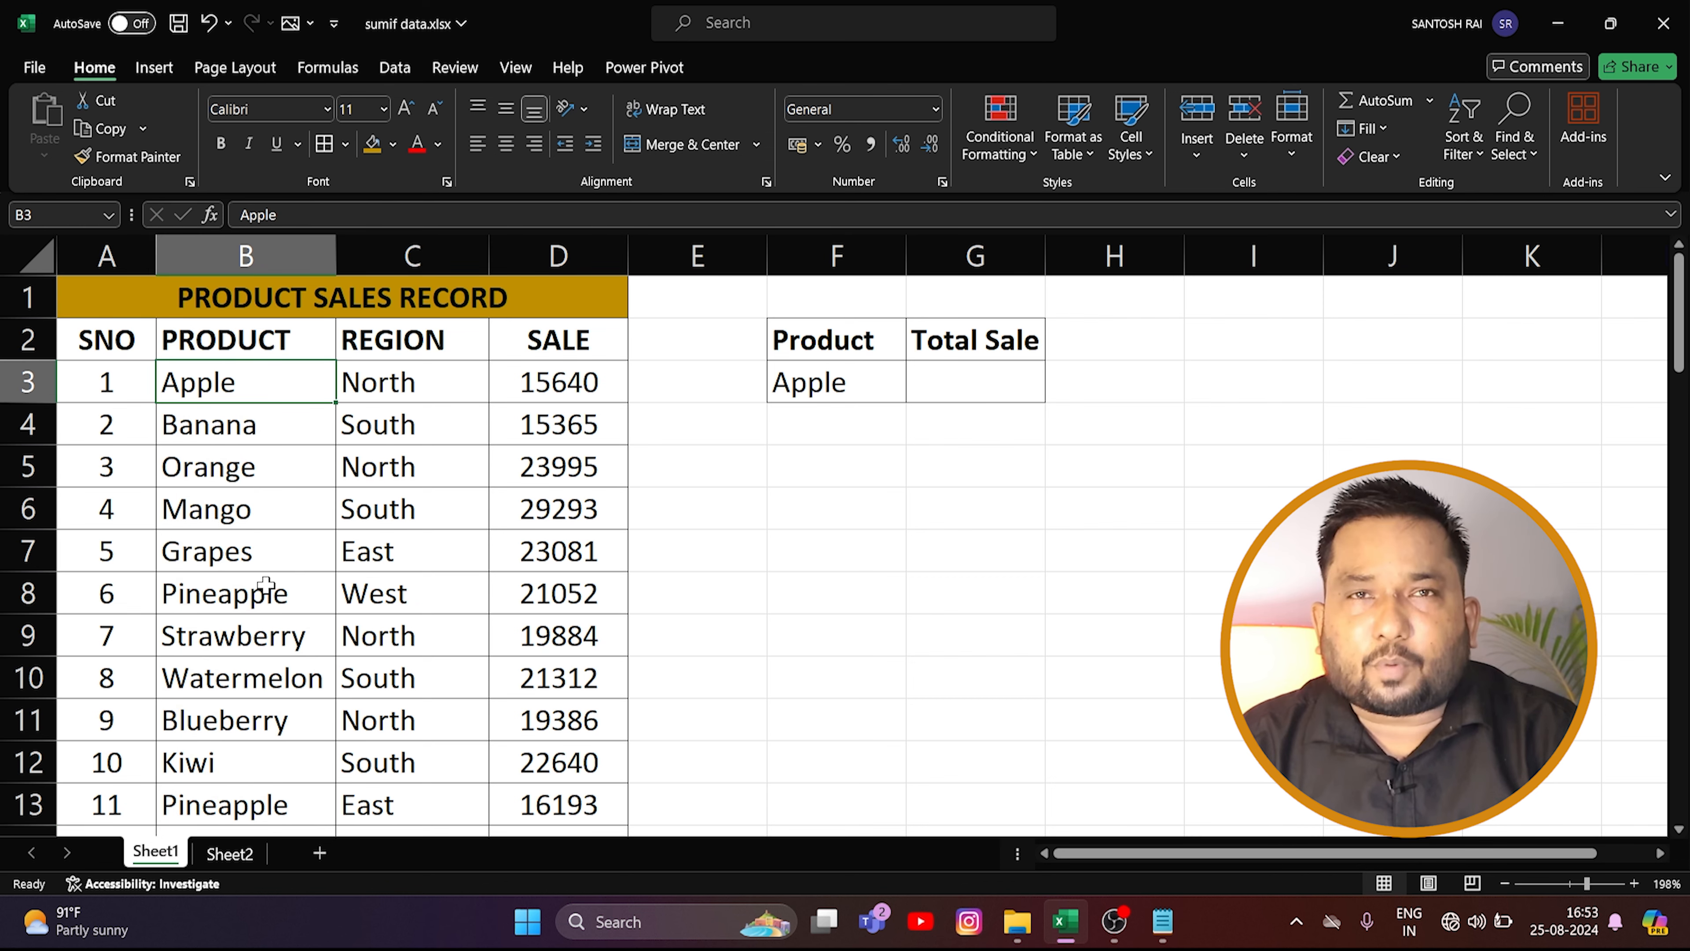
{"action": "scroll", "coordinate": [266, 566], "scroll_direction": "down", "scroll_amount": 5}
{"action": "scroll", "coordinate": [299, 605], "scroll_direction": "up", "scroll_amount": 5}
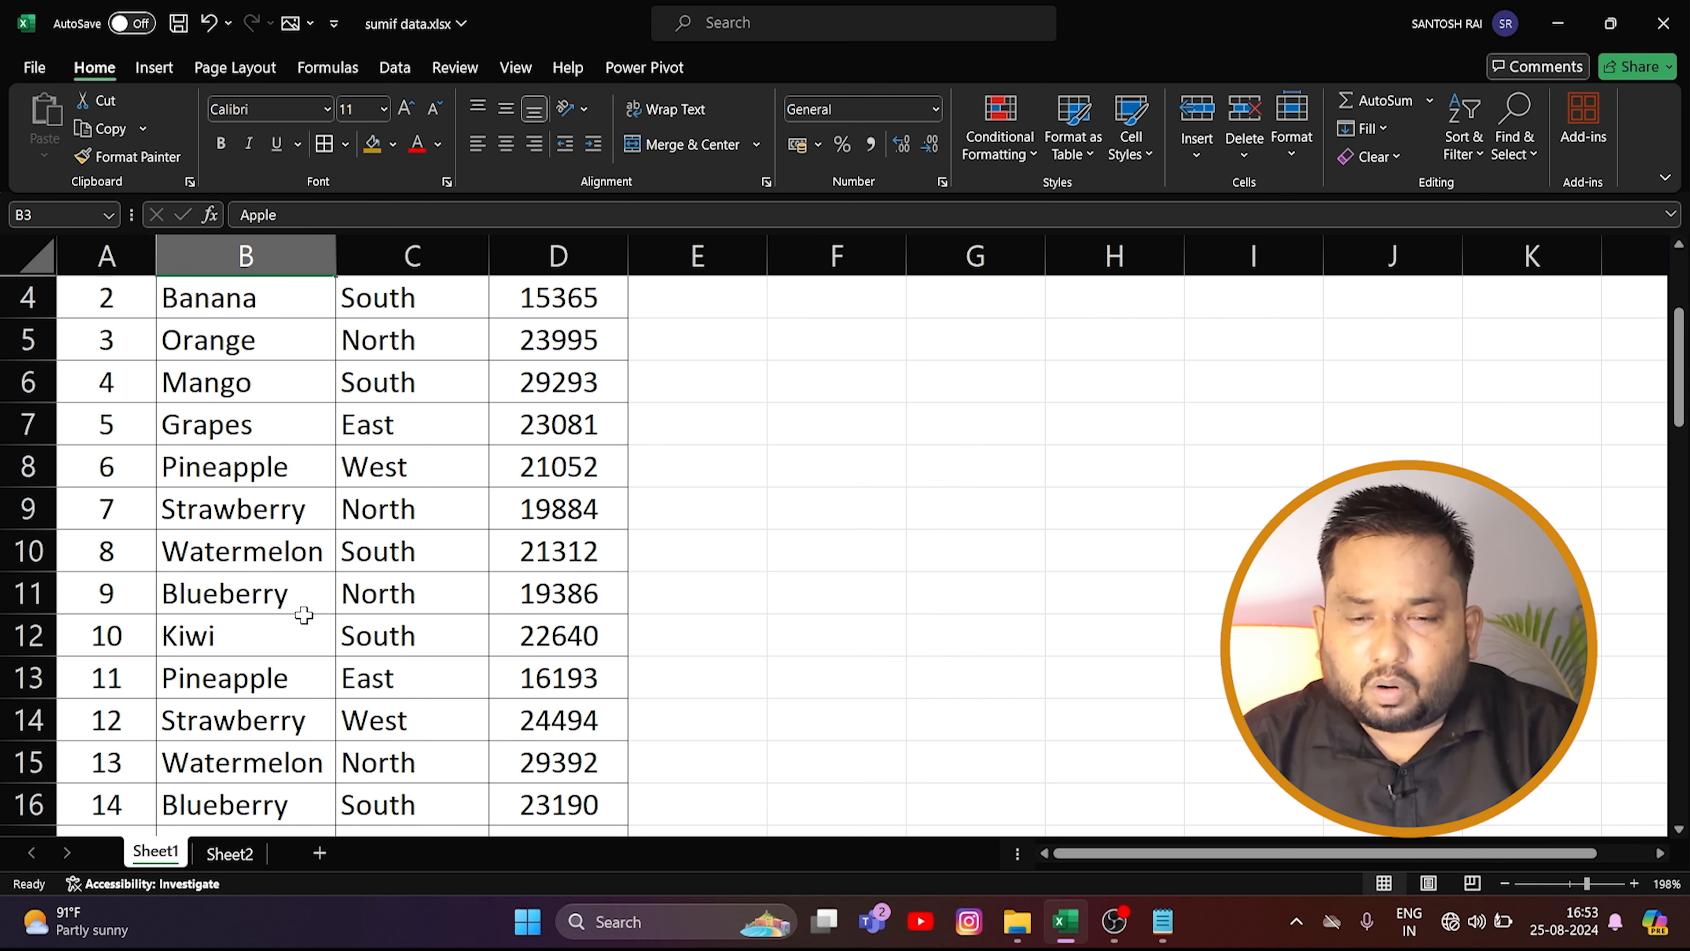
{"action": "left_click", "coordinate": [847, 393]}
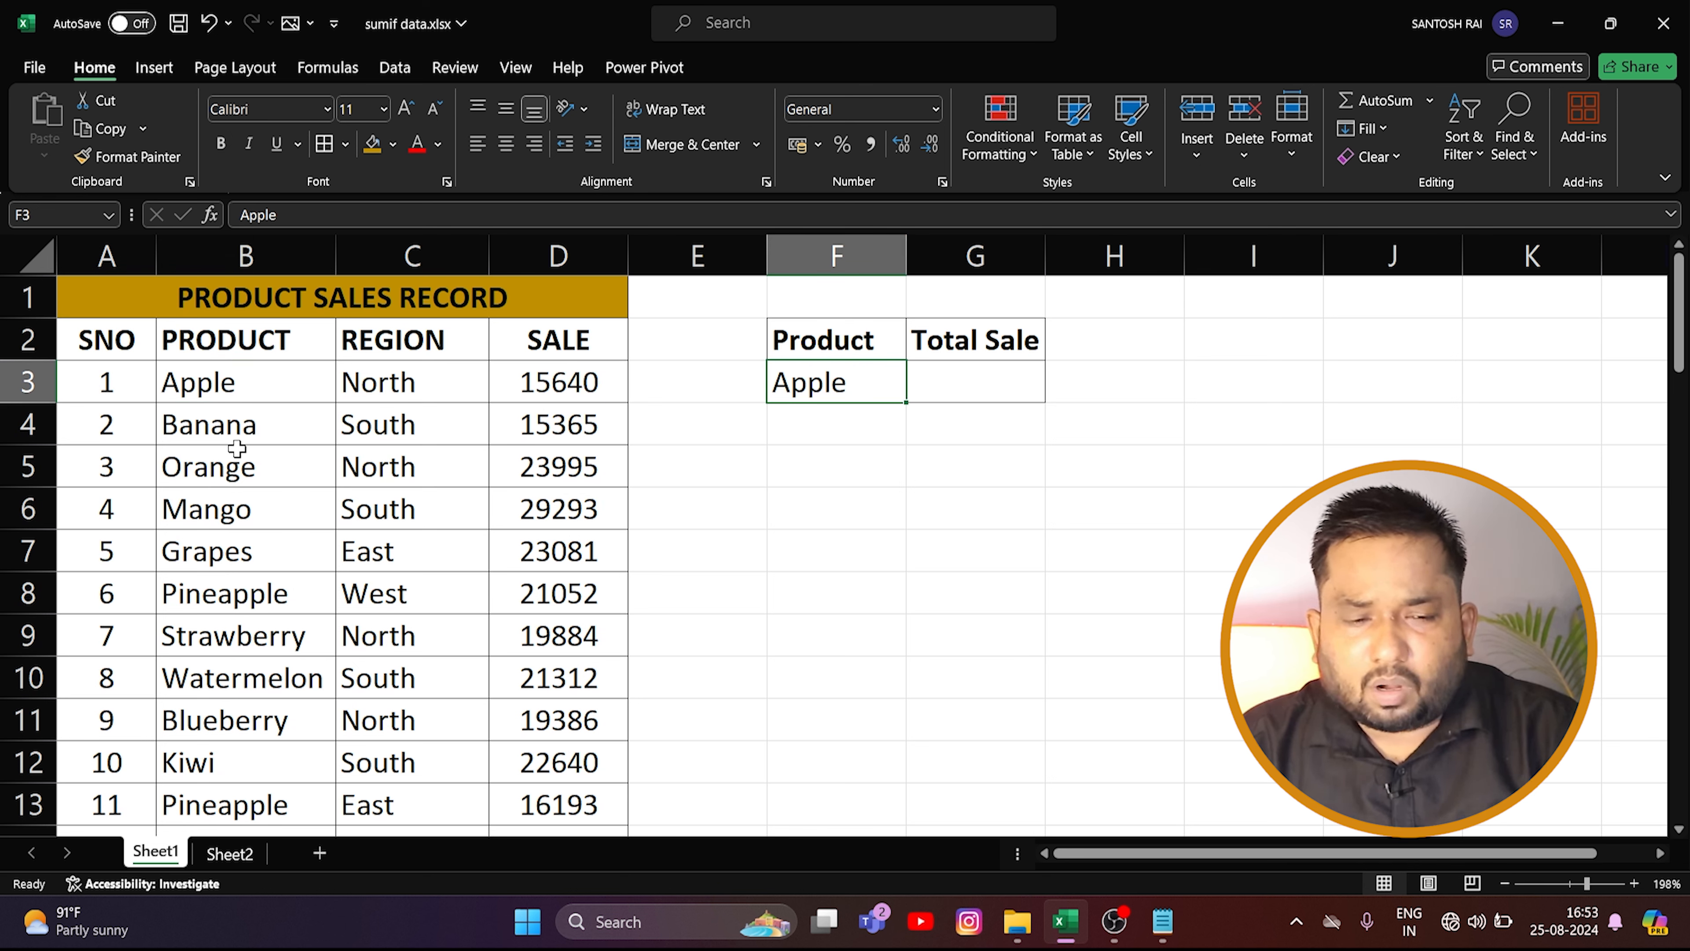
{"action": "left_click_drag", "start_coordinate": [243, 383], "coordinate": [265, 722]}
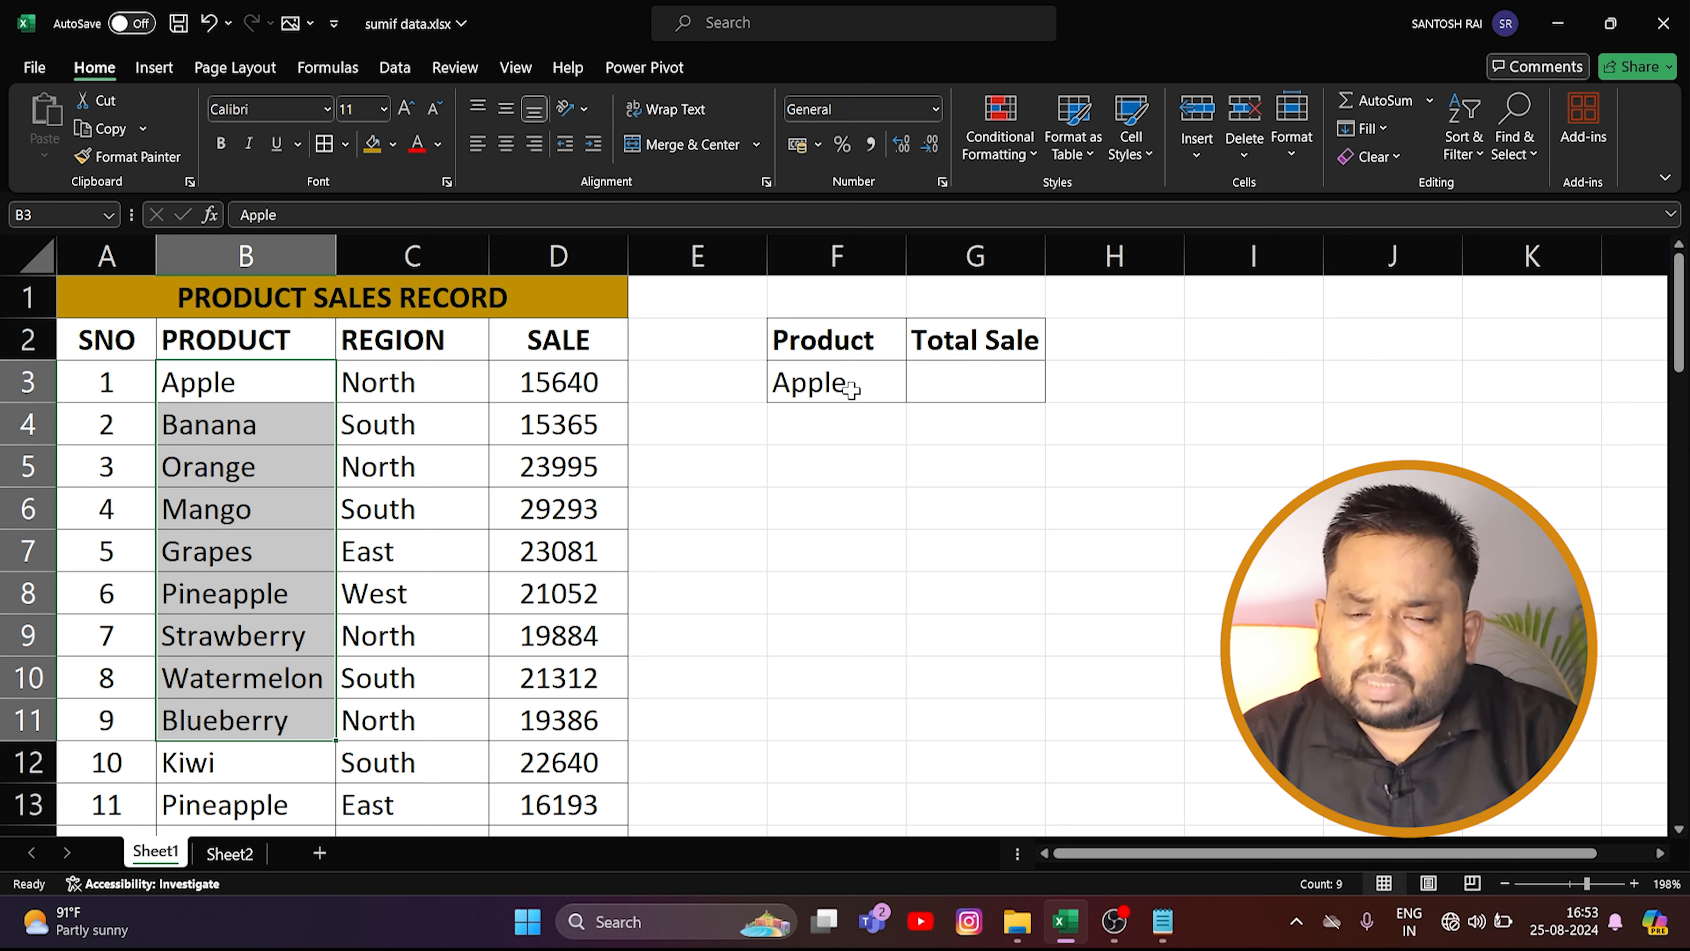
{"action": "left_click", "coordinate": [969, 385]}
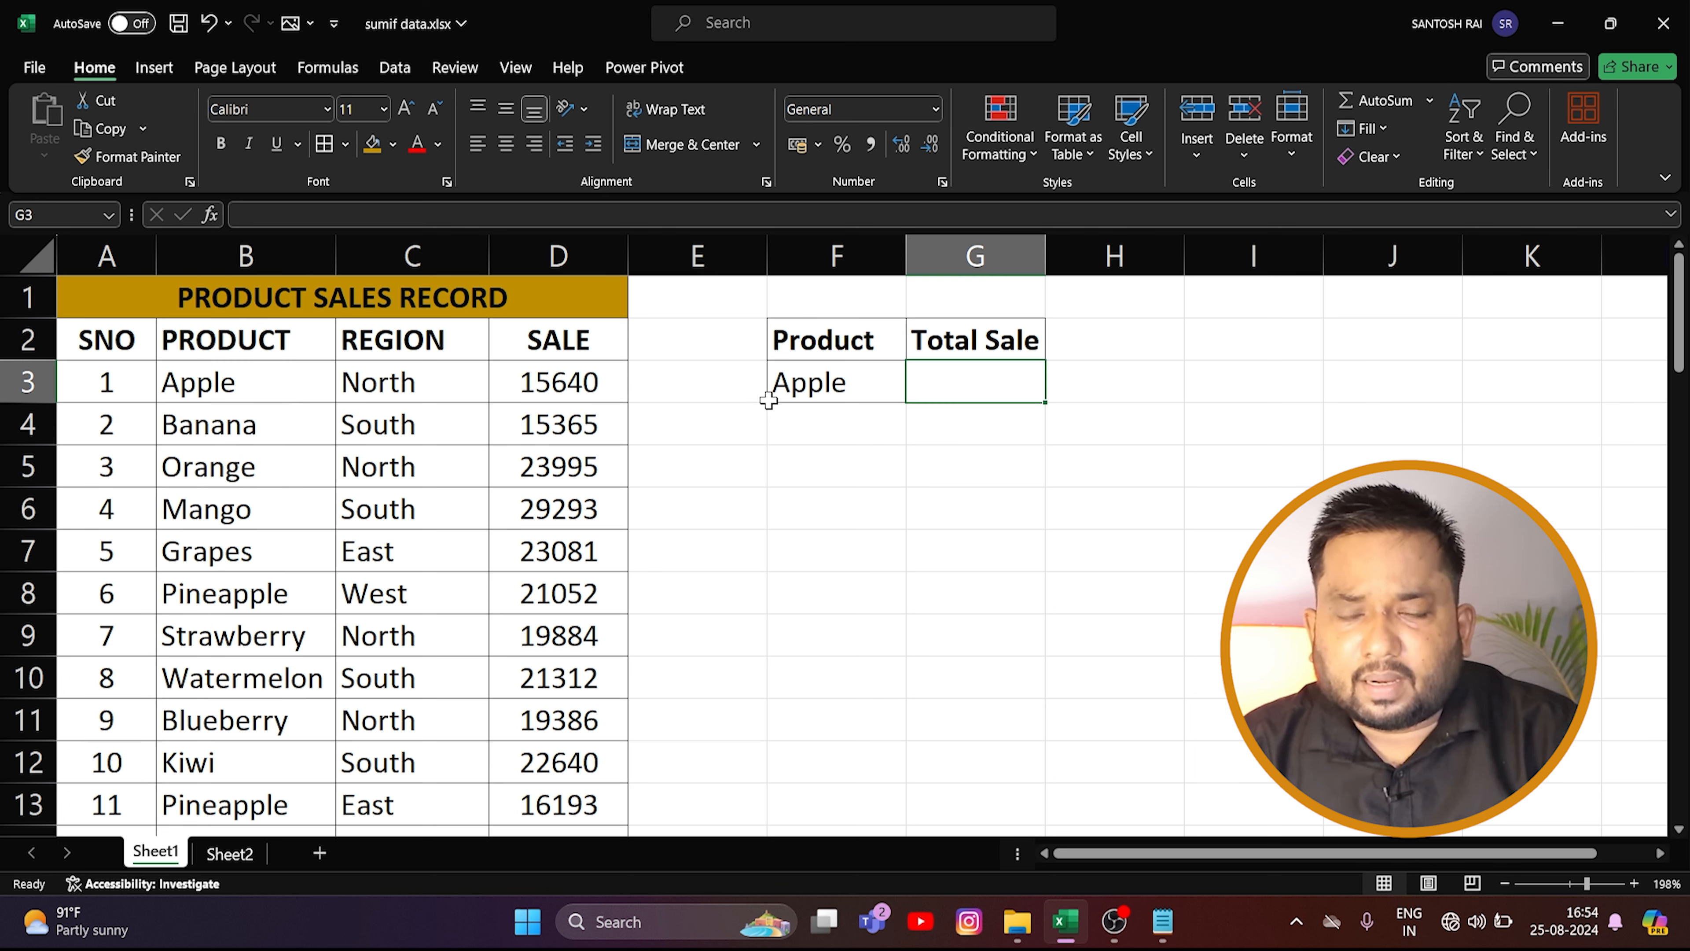
{"action": "left_click", "coordinate": [862, 383]}
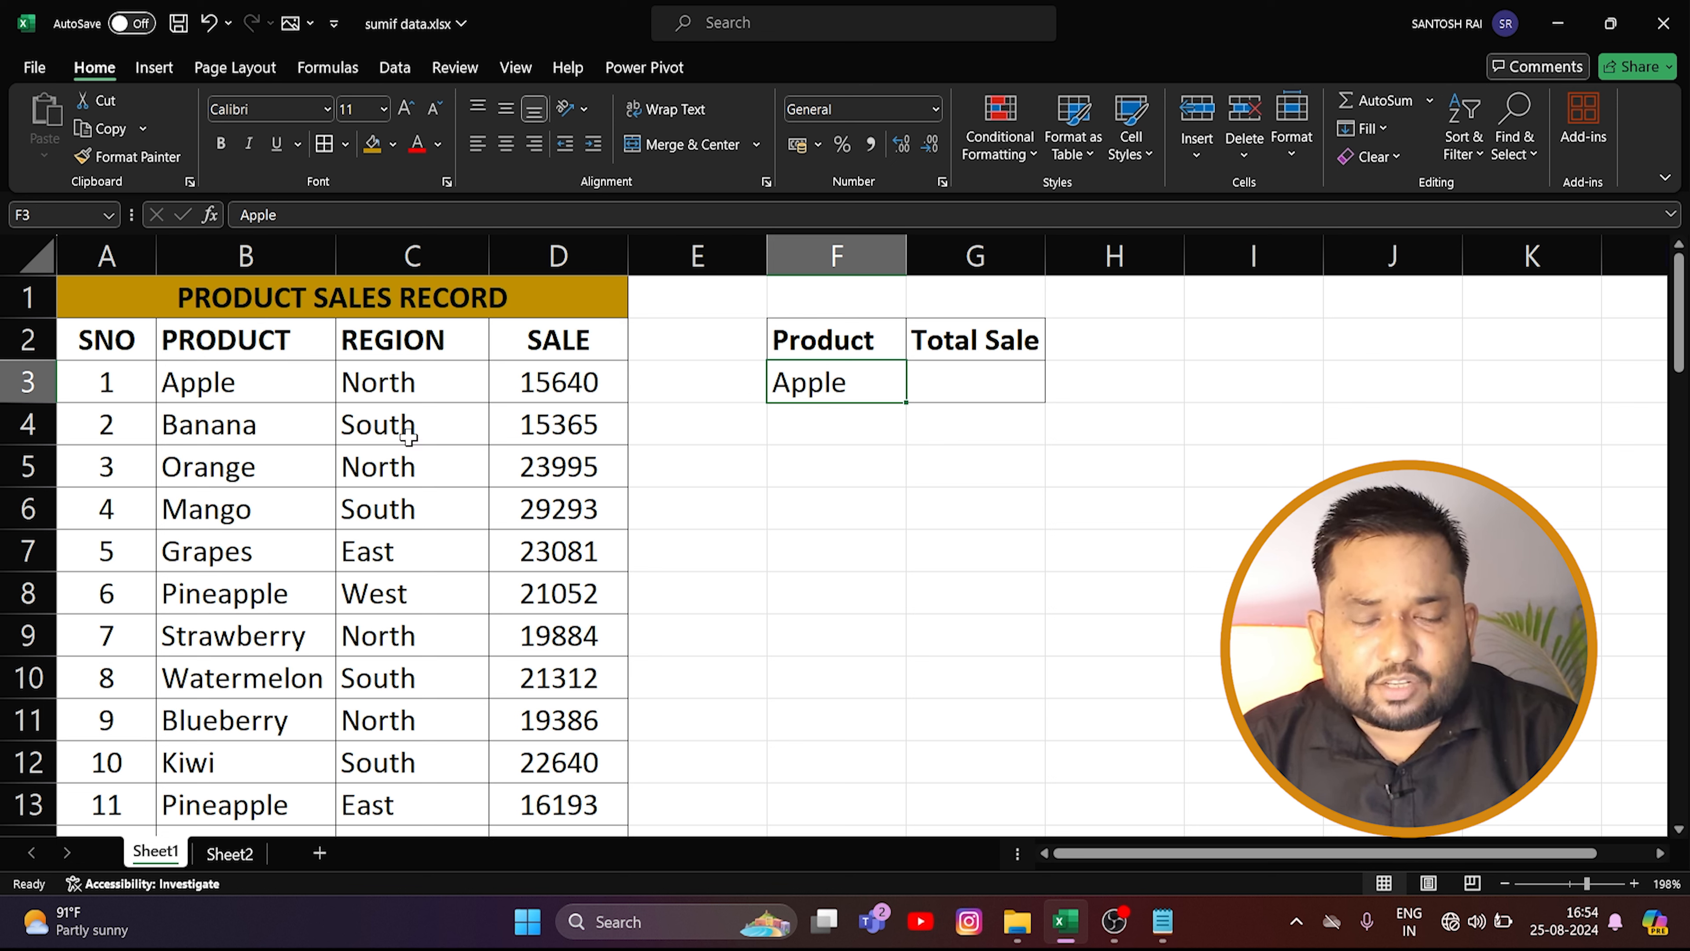
{"action": "left_click_drag", "start_coordinate": [244, 375], "coordinate": [237, 761]}
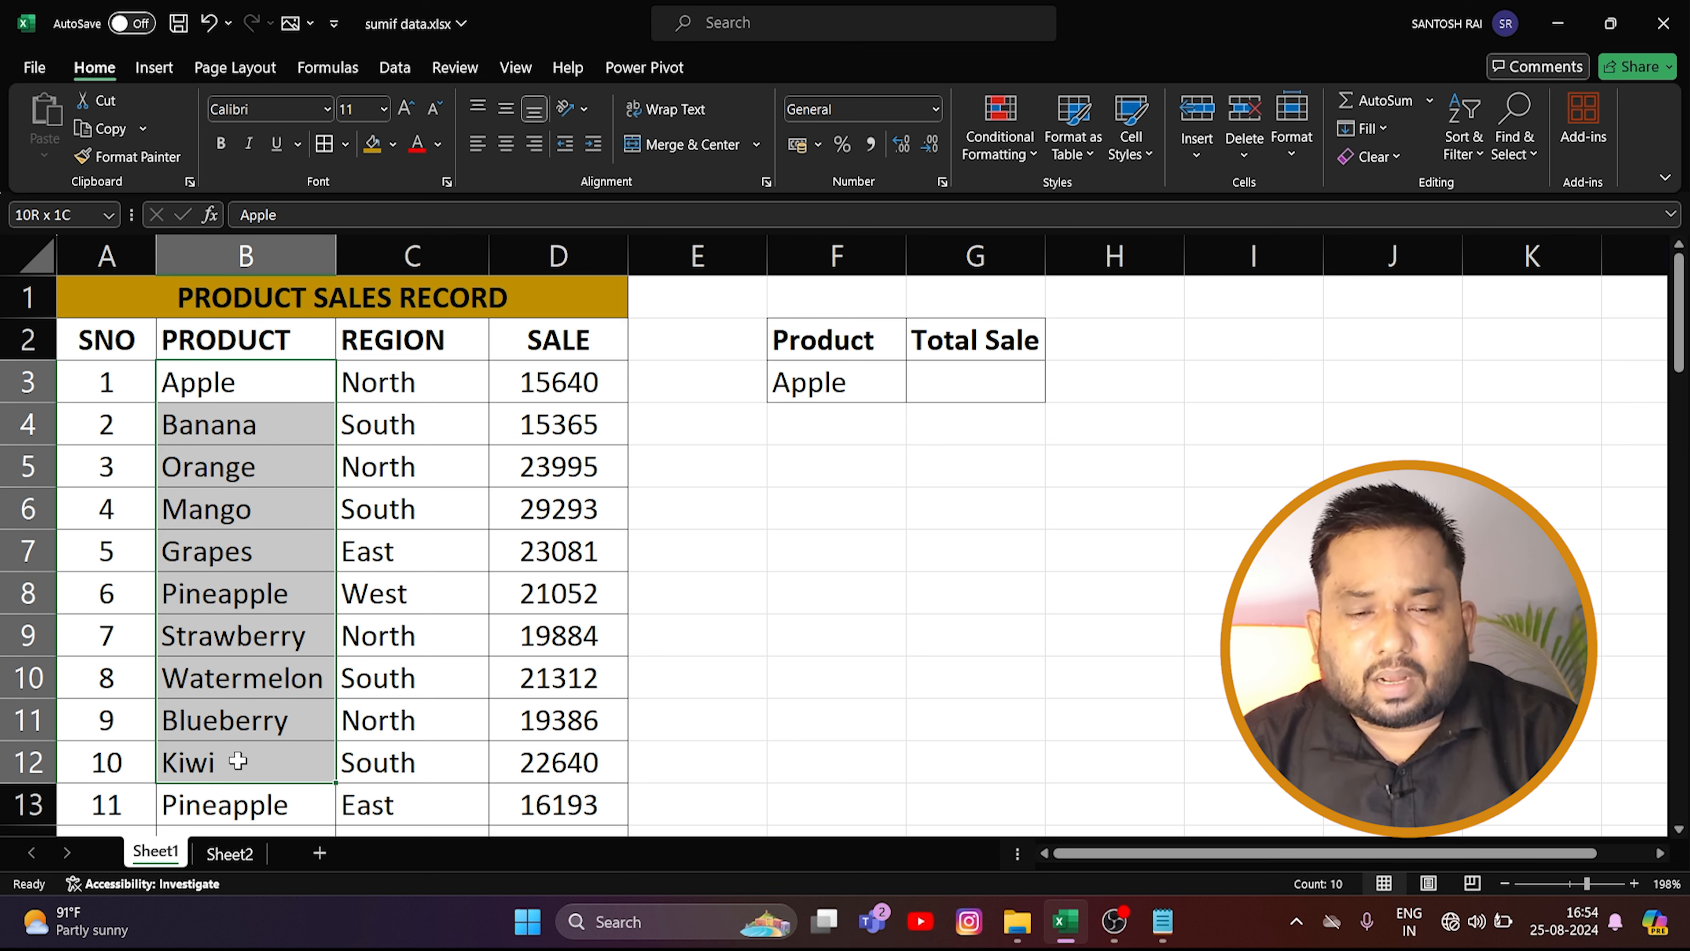
{"action": "left_click_drag", "start_coordinate": [576, 379], "coordinate": [554, 720]}
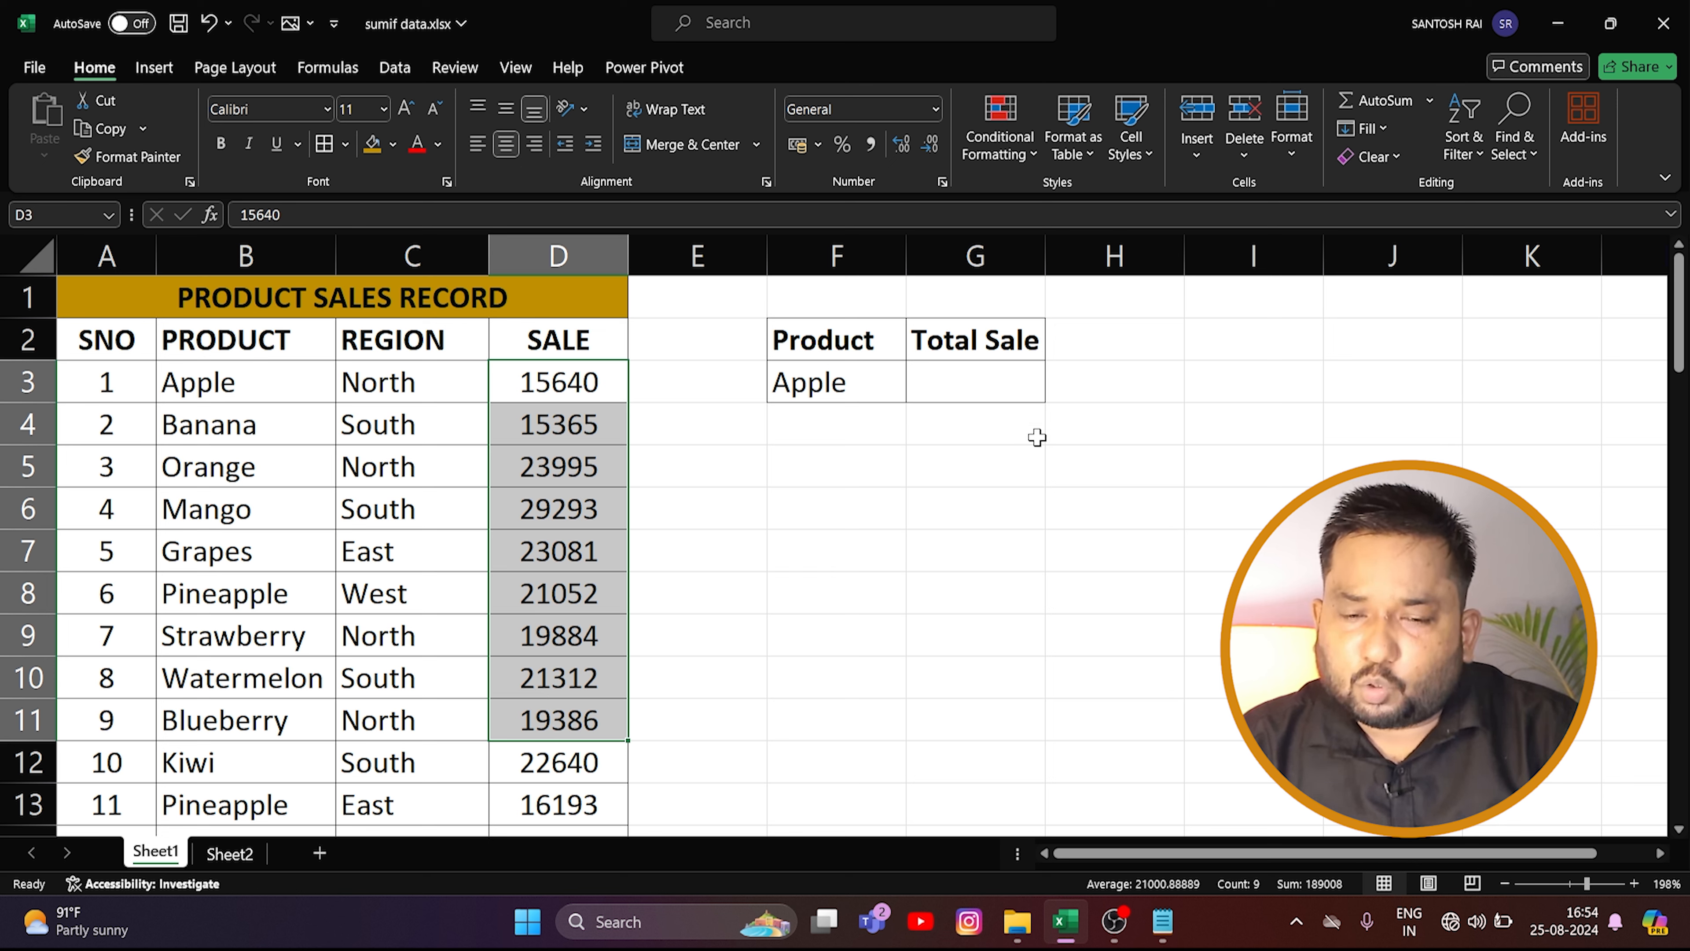
Start a SUMIF formula in Total Sale cell G3 with the product list B3:B61 as its range
{"action": "left_click", "coordinate": [1017, 378]}
{"action": "type", "text": "=sumif"}
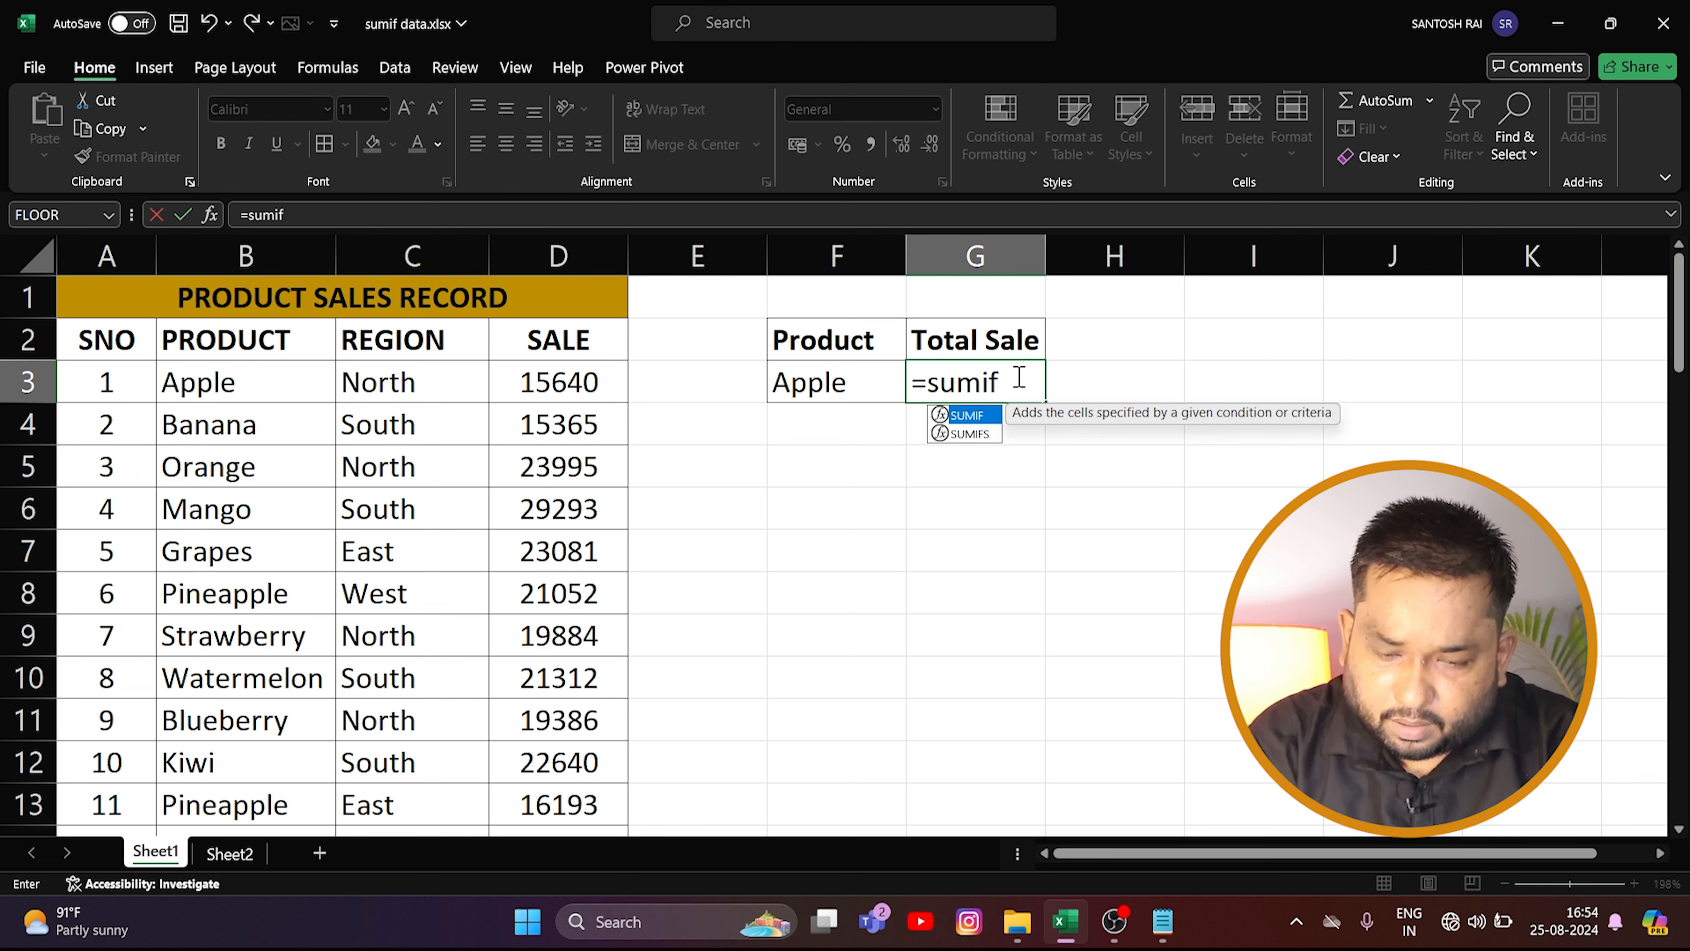
{"action": "type", "text": "("}
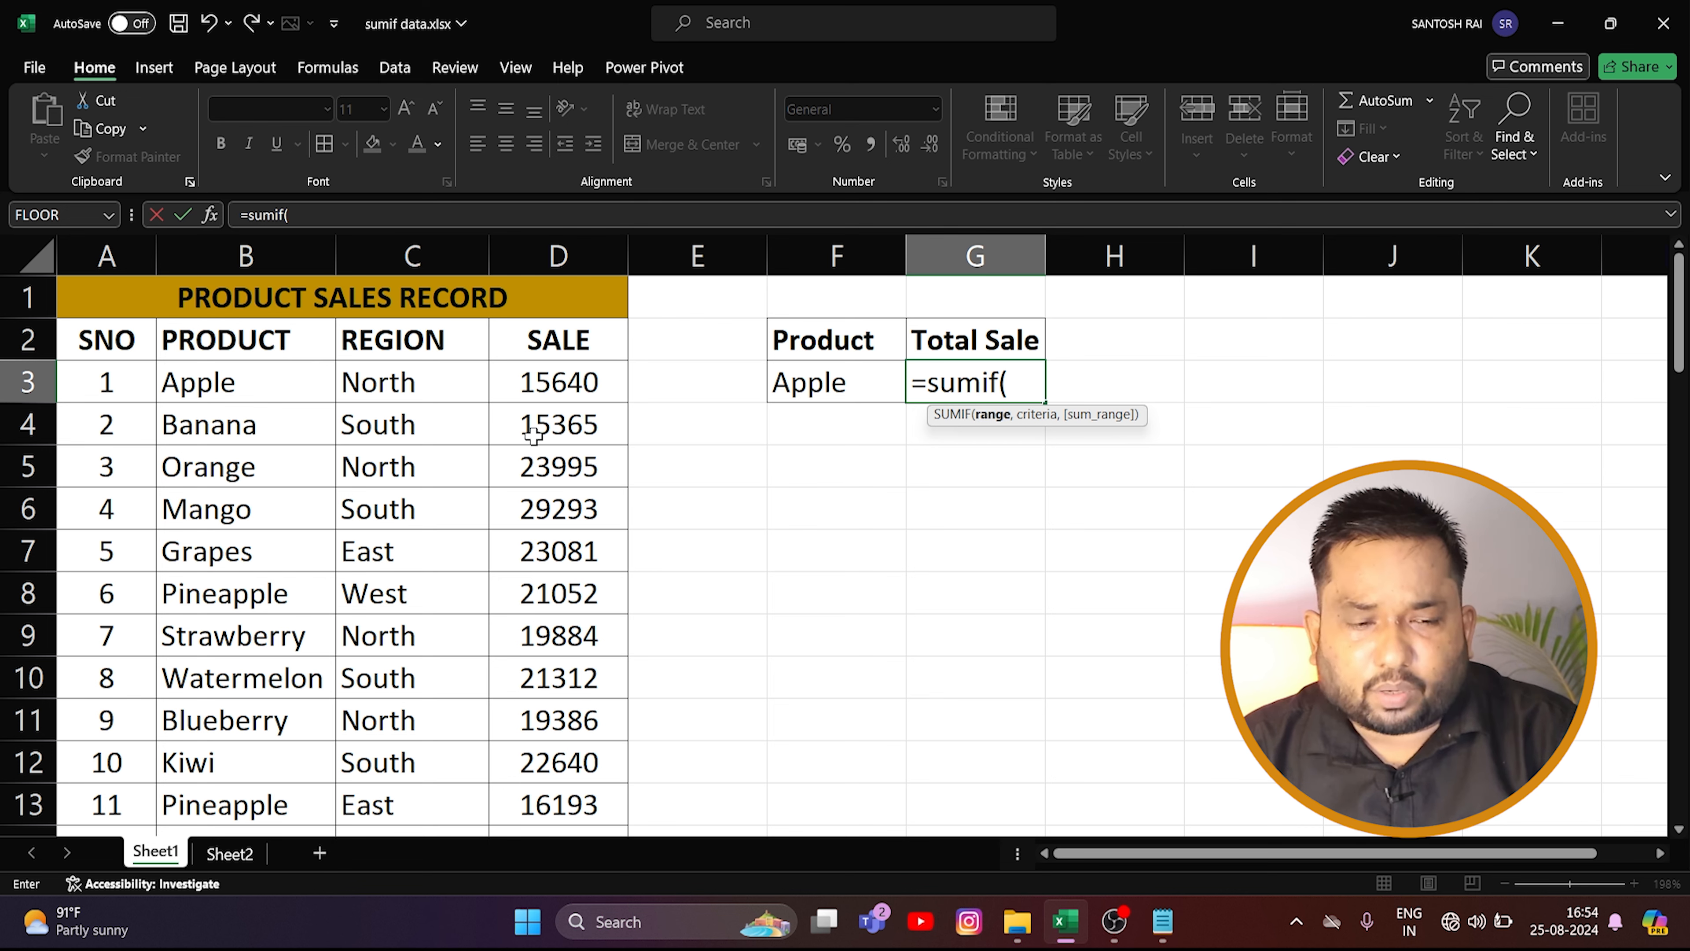
{"action": "left_click", "coordinate": [288, 387]}
{"action": "key", "text": "ctrl+shift+Down"}
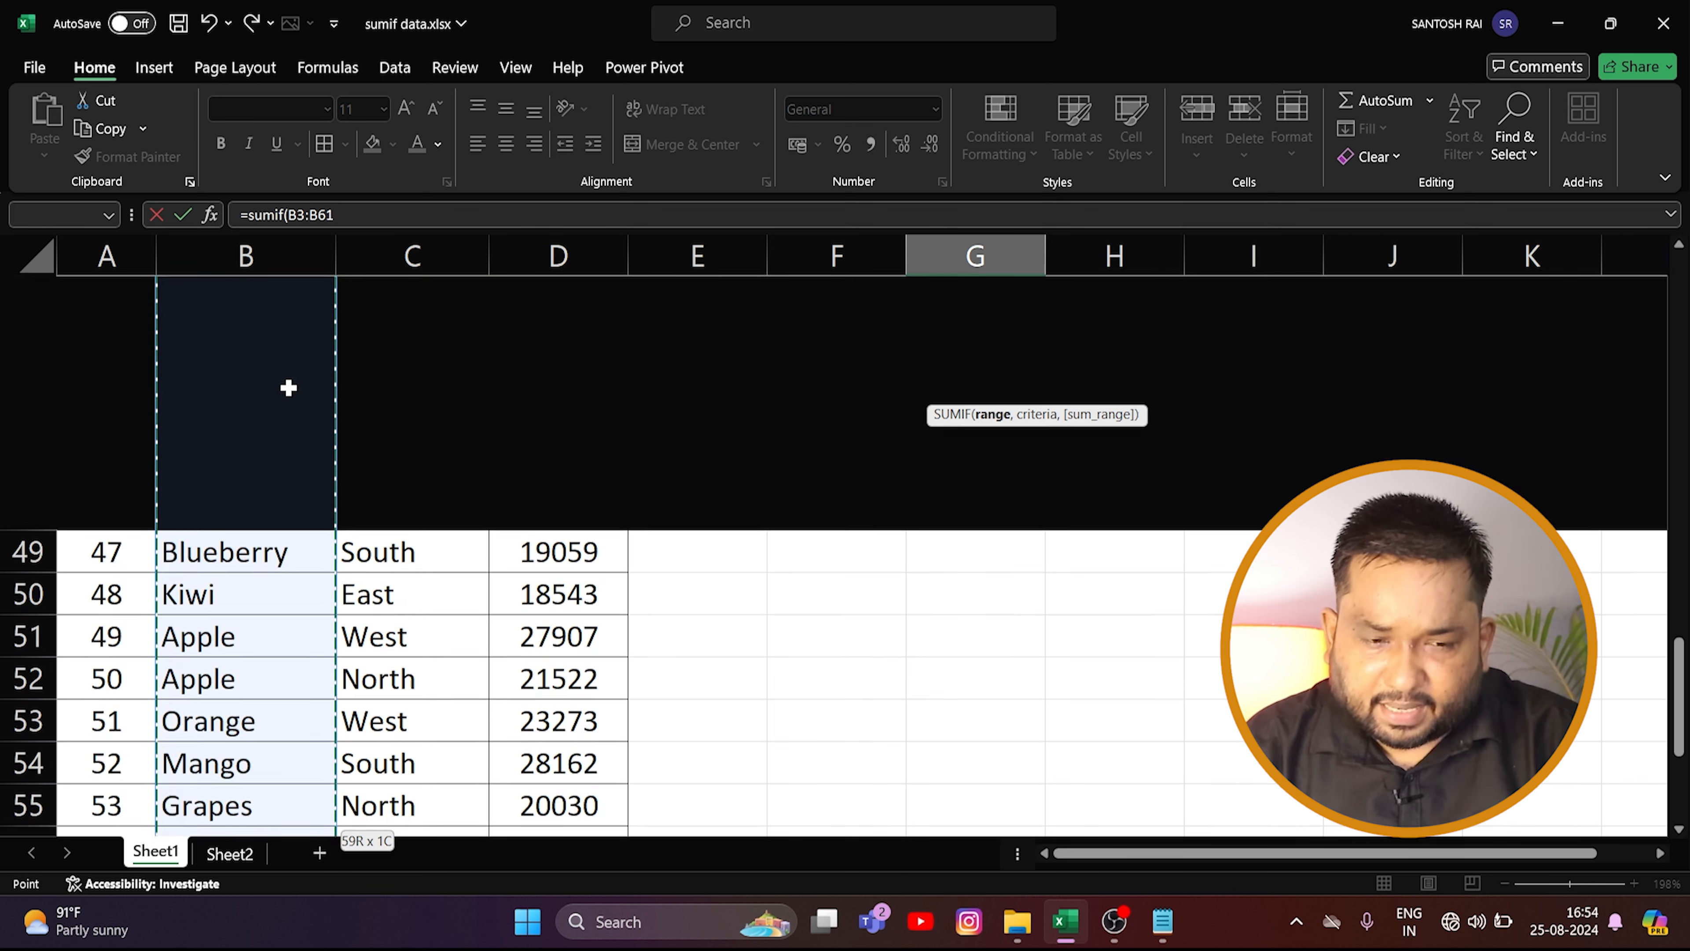
{"action": "scroll", "coordinate": [288, 387], "scroll_direction": "up", "scroll_amount": 15}
{"action": "type", "text": ","}
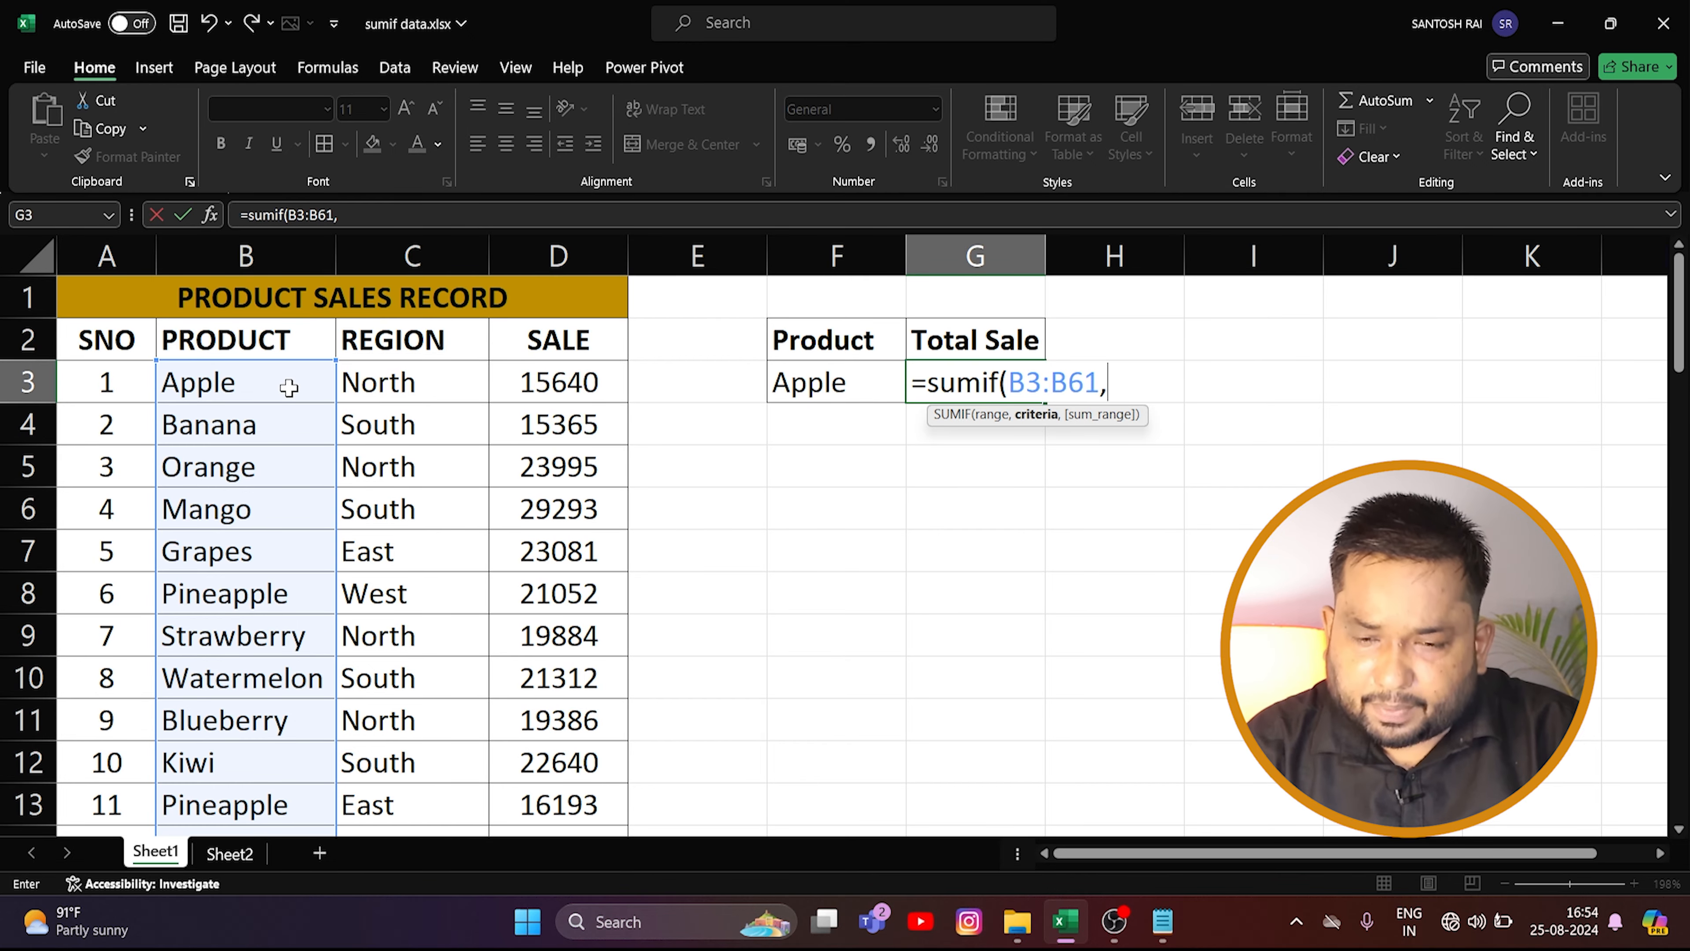
Complete the SUMIF formula with F3 as the criteria and D3:D62 as the sum range
{"action": "left_click", "coordinate": [841, 390]}
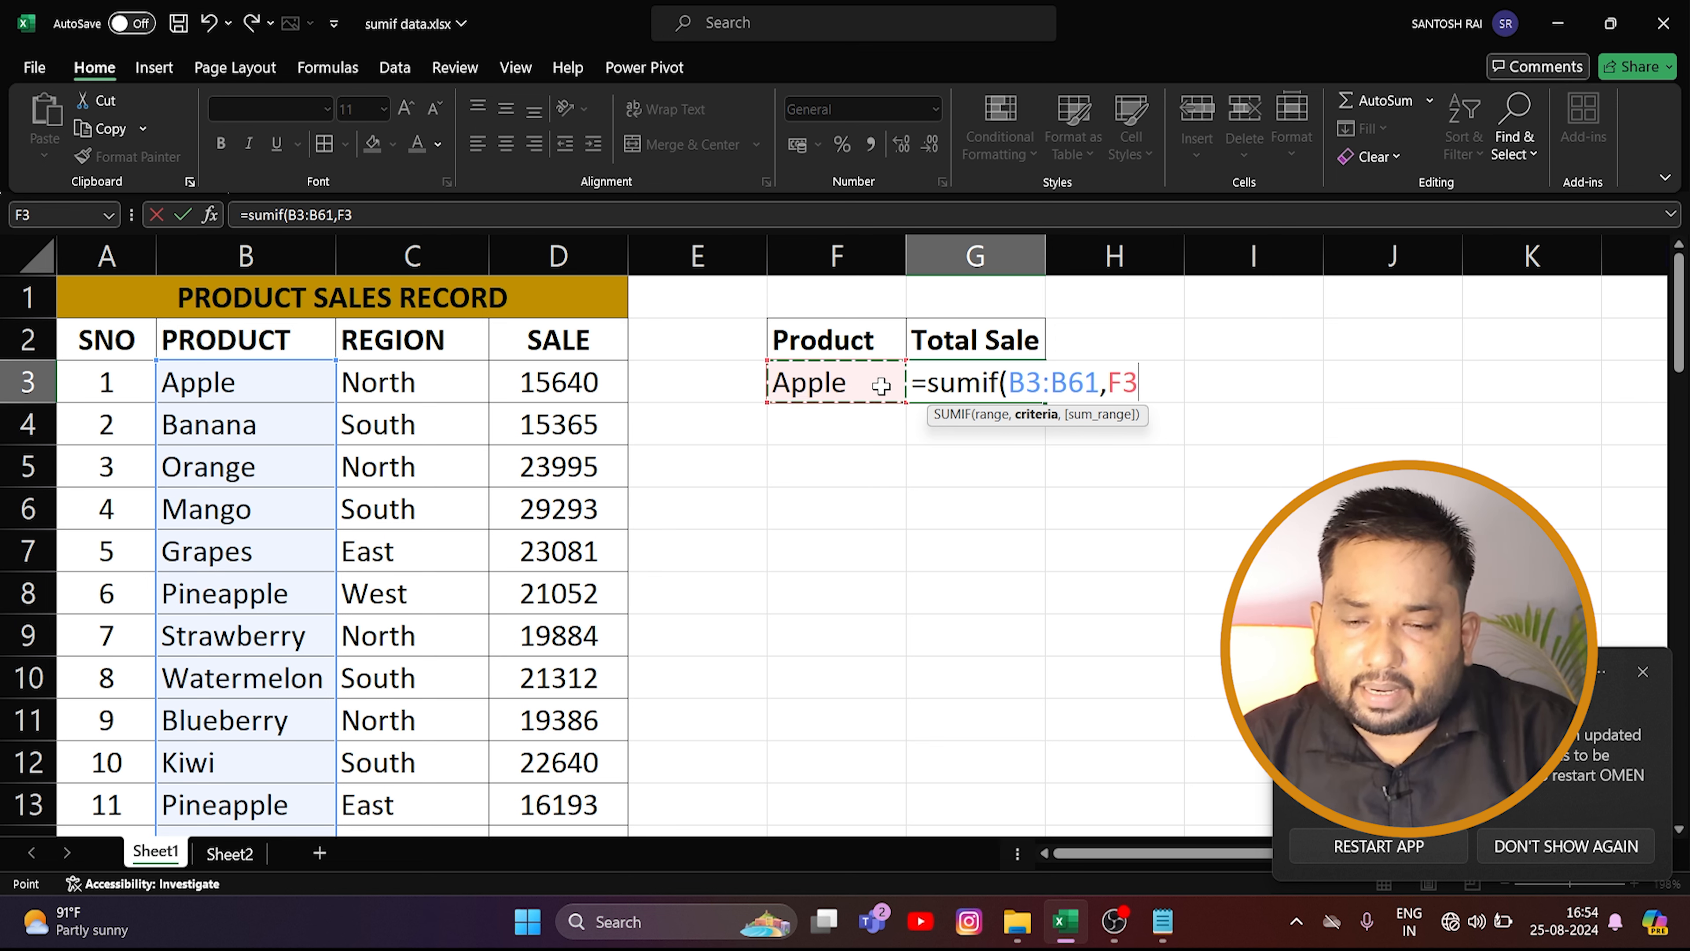
{"action": "type", "text": ","}
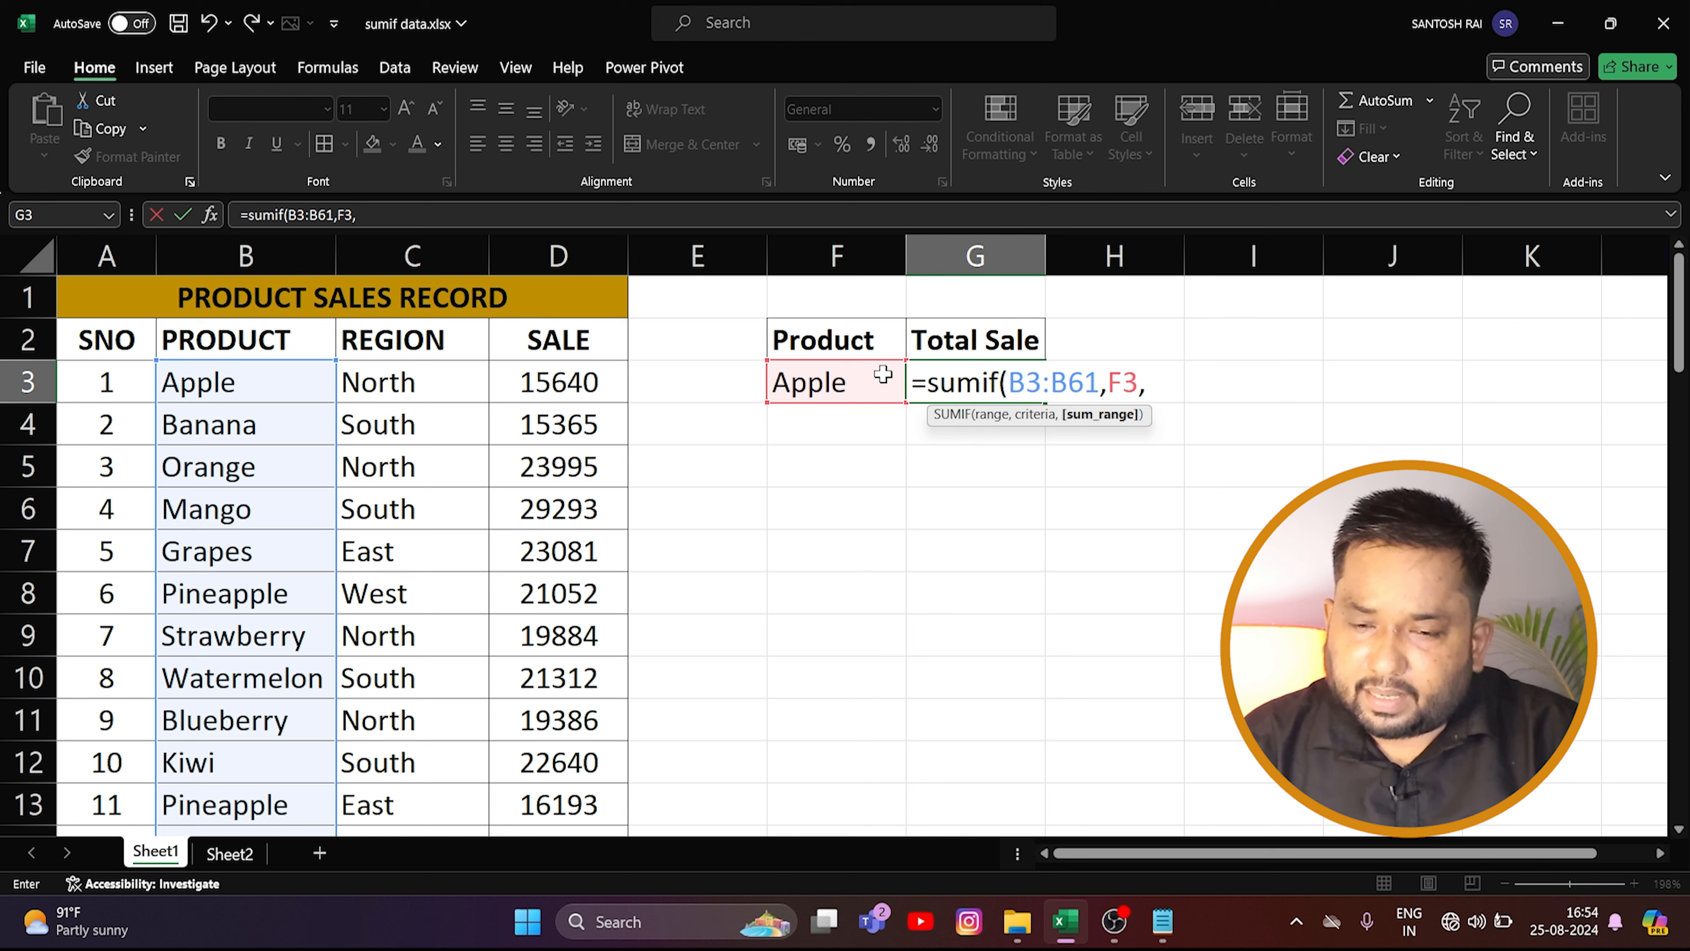
{"action": "left_click", "coordinate": [576, 382]}
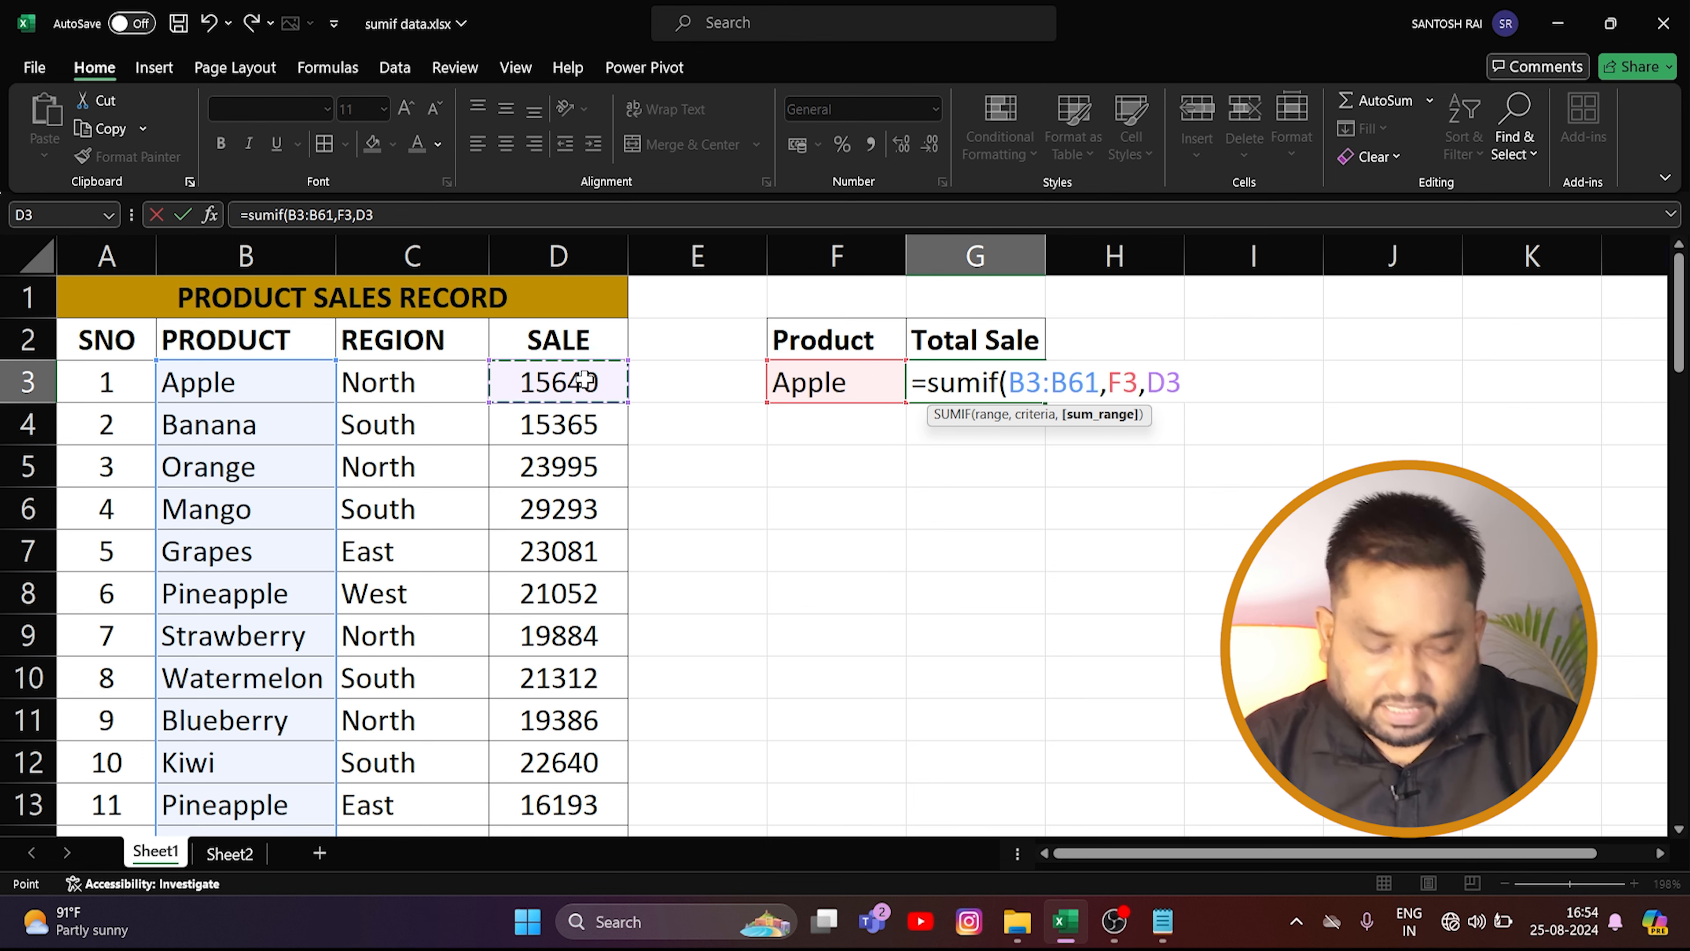
{"action": "key", "text": "ctrl+shift+Down"}
{"action": "key", "text": "ctrl+BackSpace"}
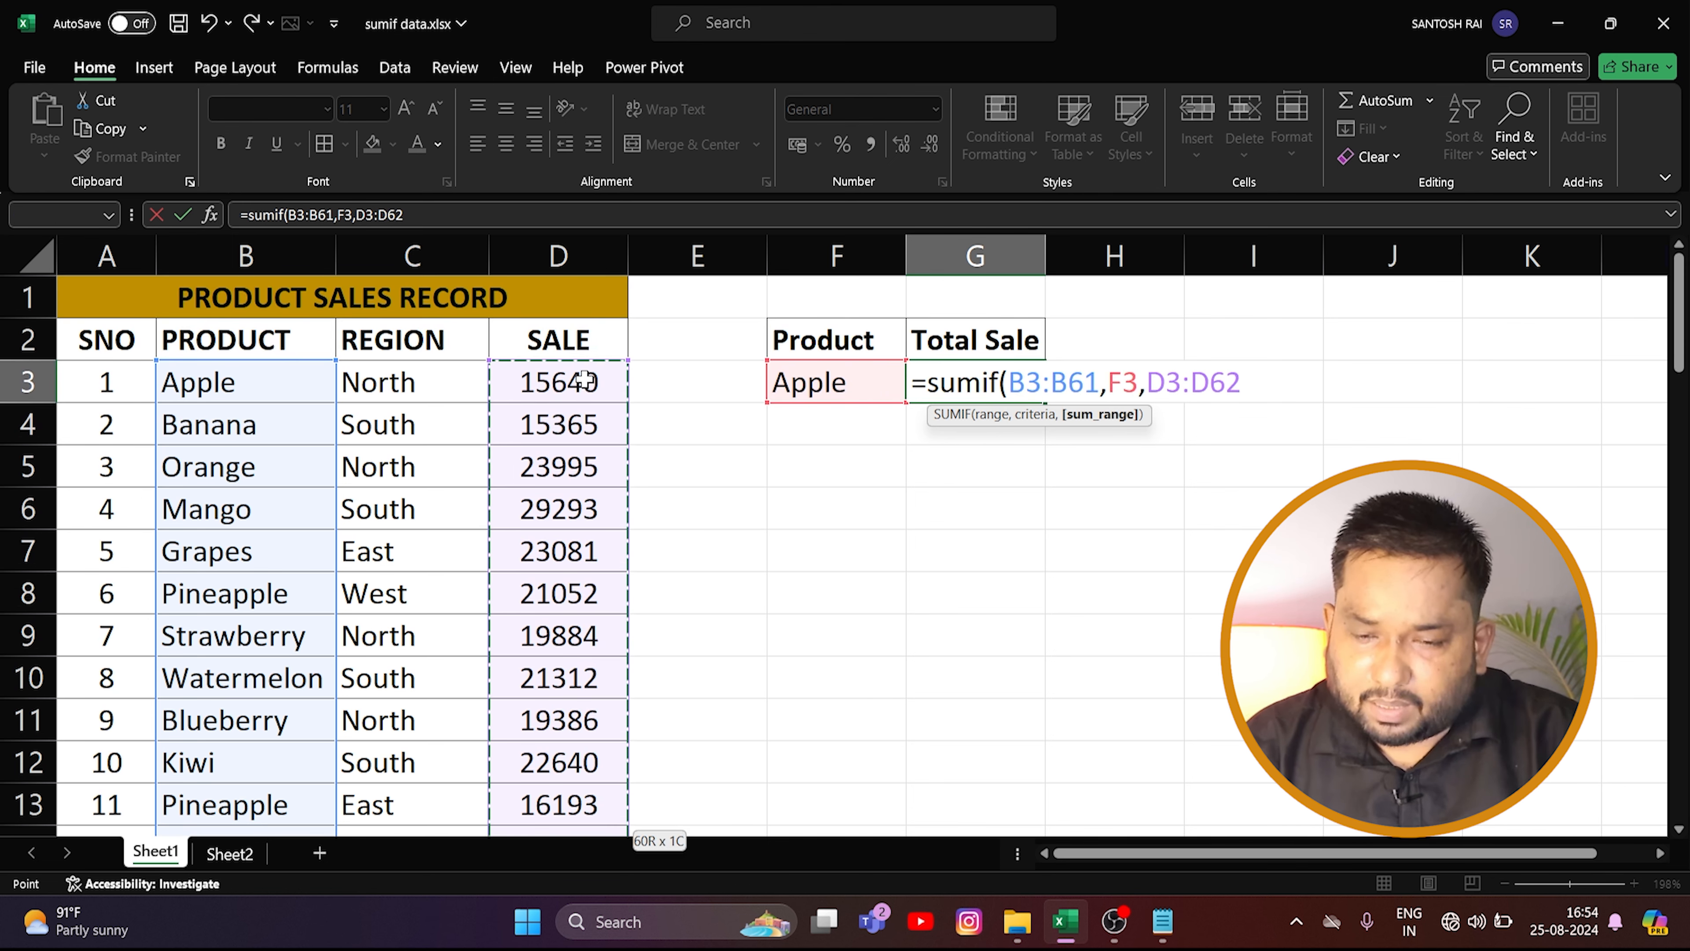
{"action": "type", "text": ")"}
{"action": "key", "text": "Return"}
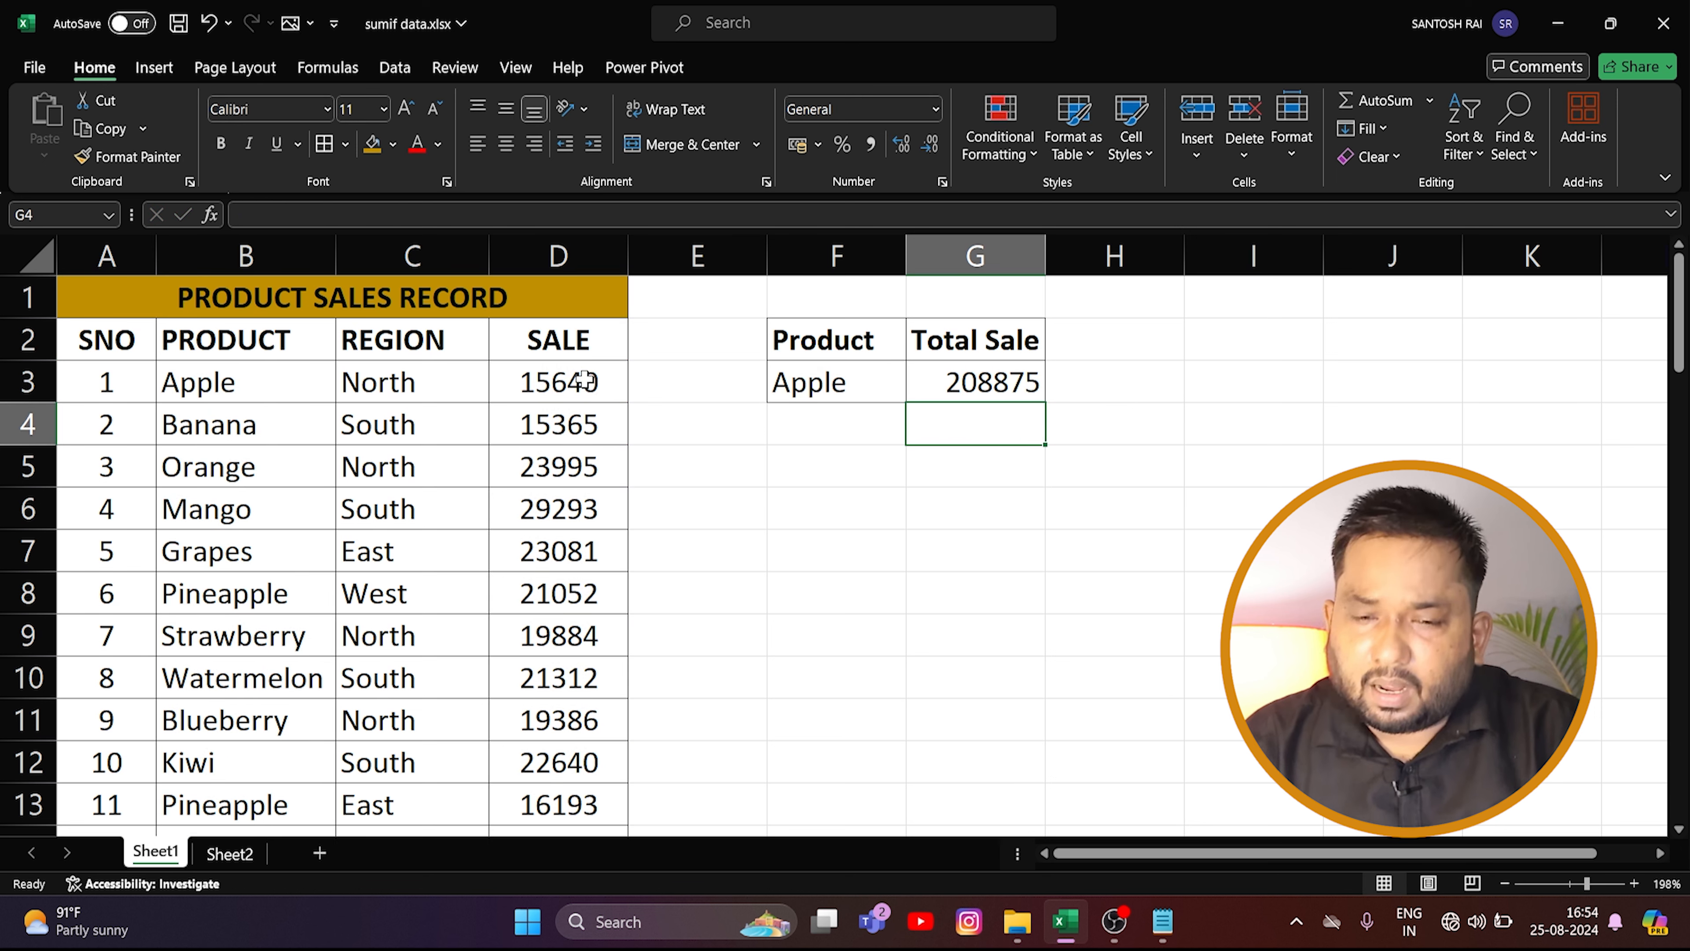
Replace the product criterion in F3 with mango and check the SUMIF total in G3
{"action": "left_click", "coordinate": [811, 386]}
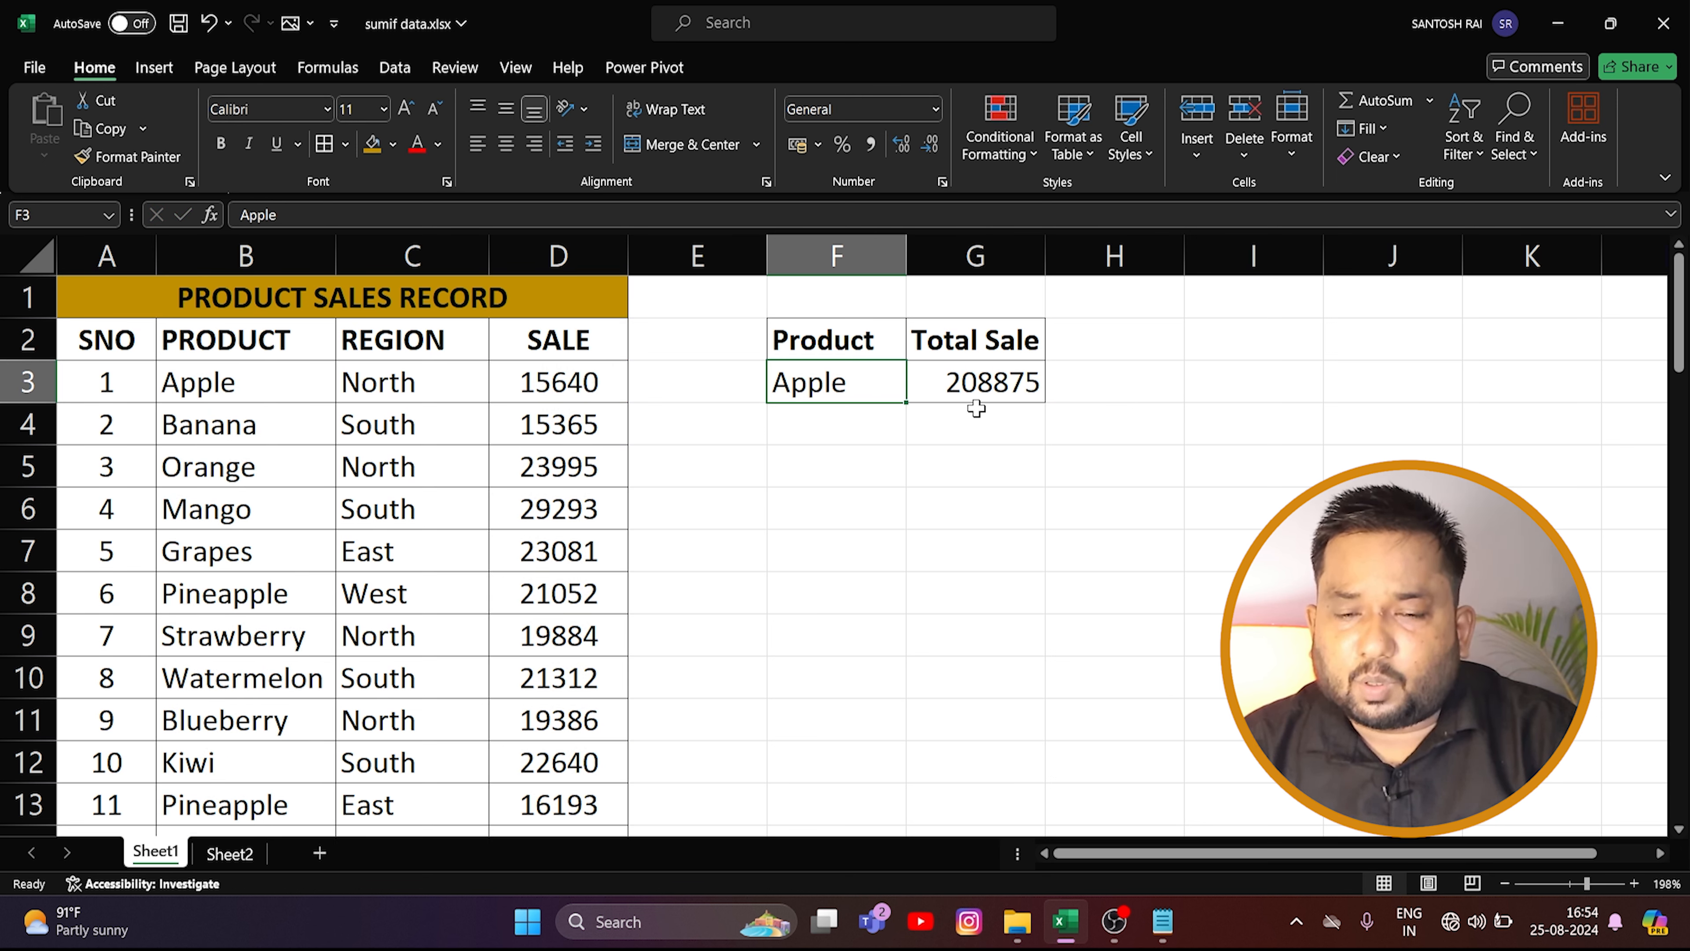
{"action": "key", "text": "Right"}
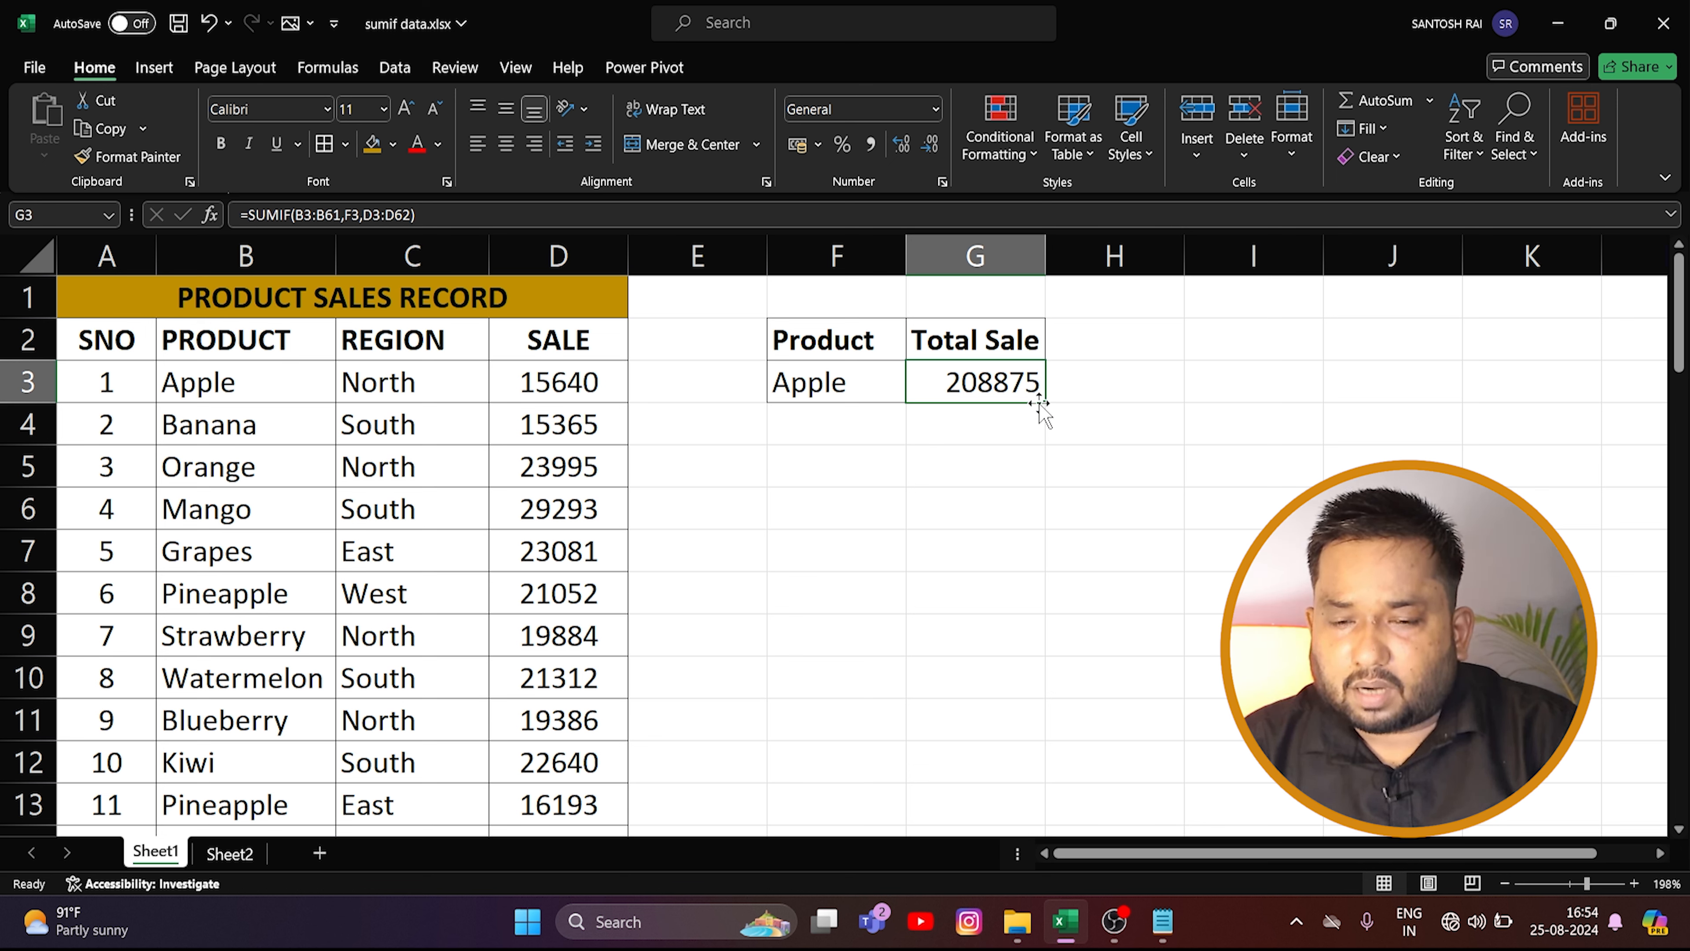
{"action": "left_click_drag", "start_coordinate": [240, 383], "coordinate": [256, 729]}
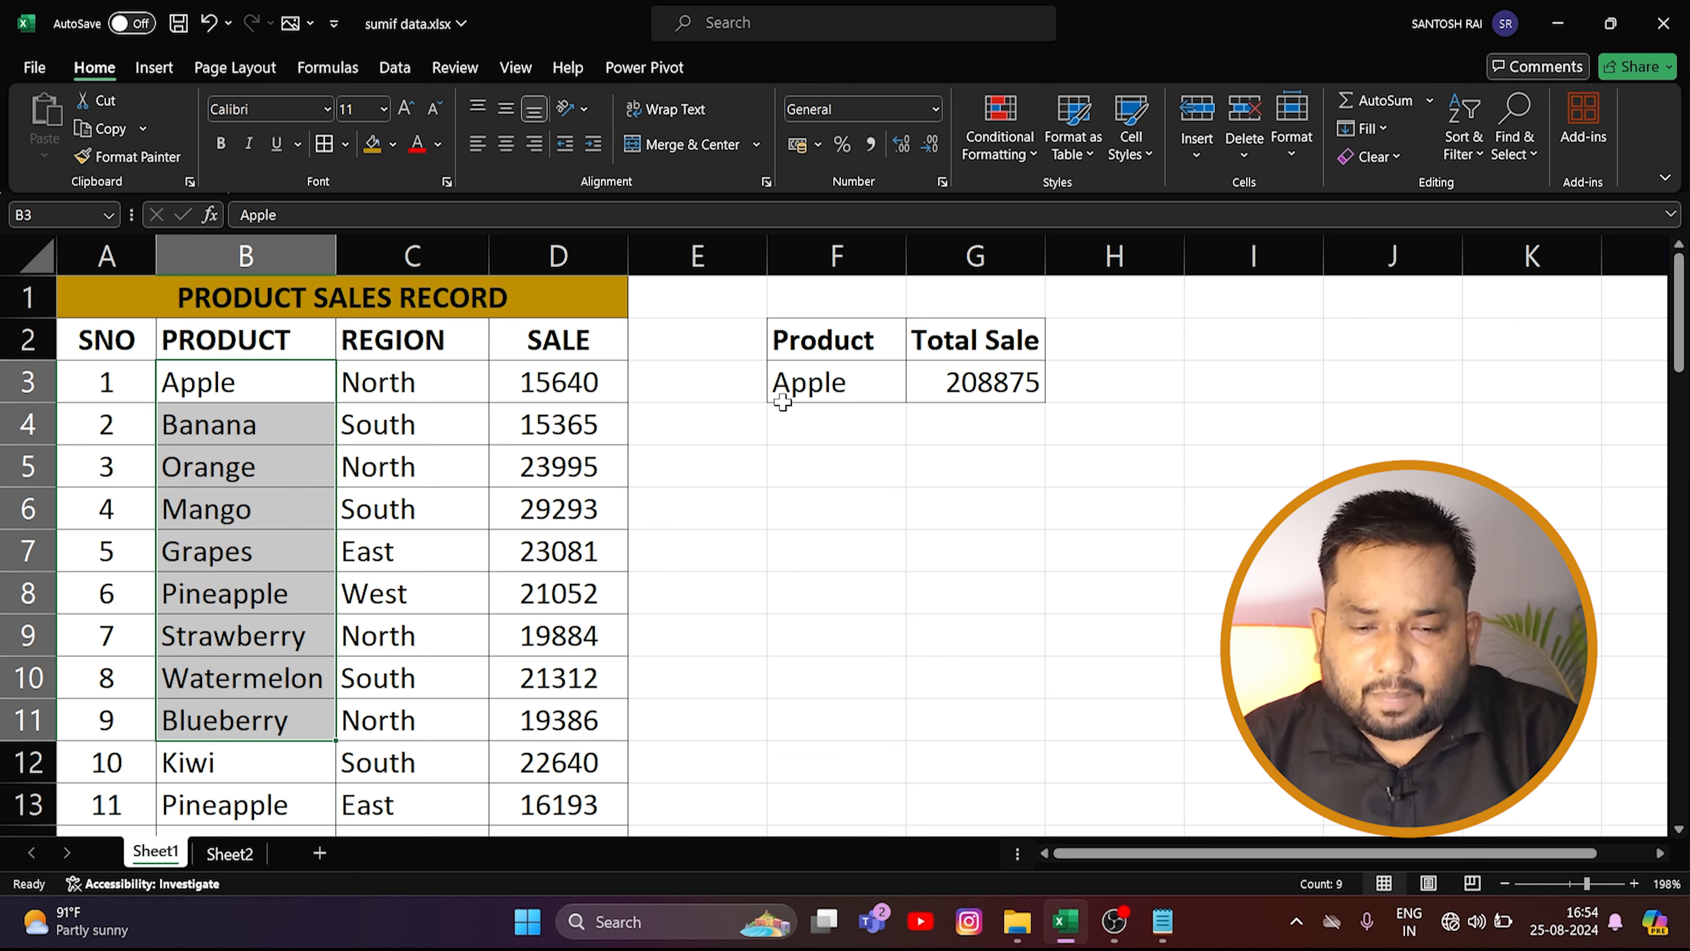
{"action": "left_click", "coordinate": [836, 386]}
{"action": "type", "text": "mango"}
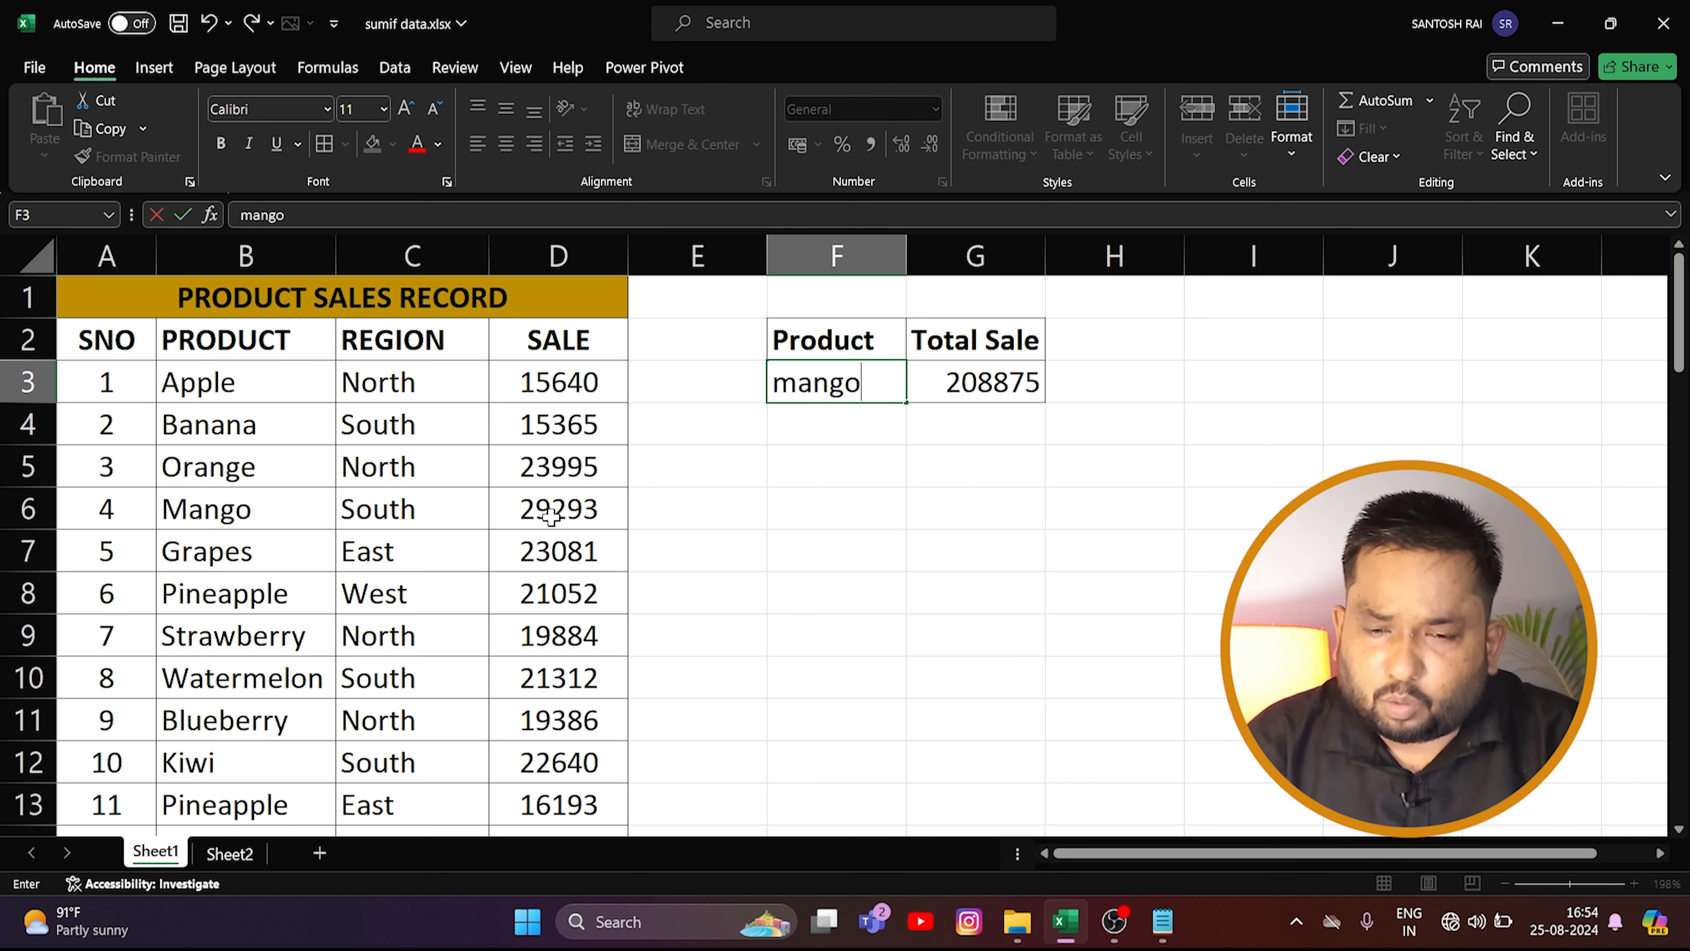
{"action": "key", "text": "Return"}
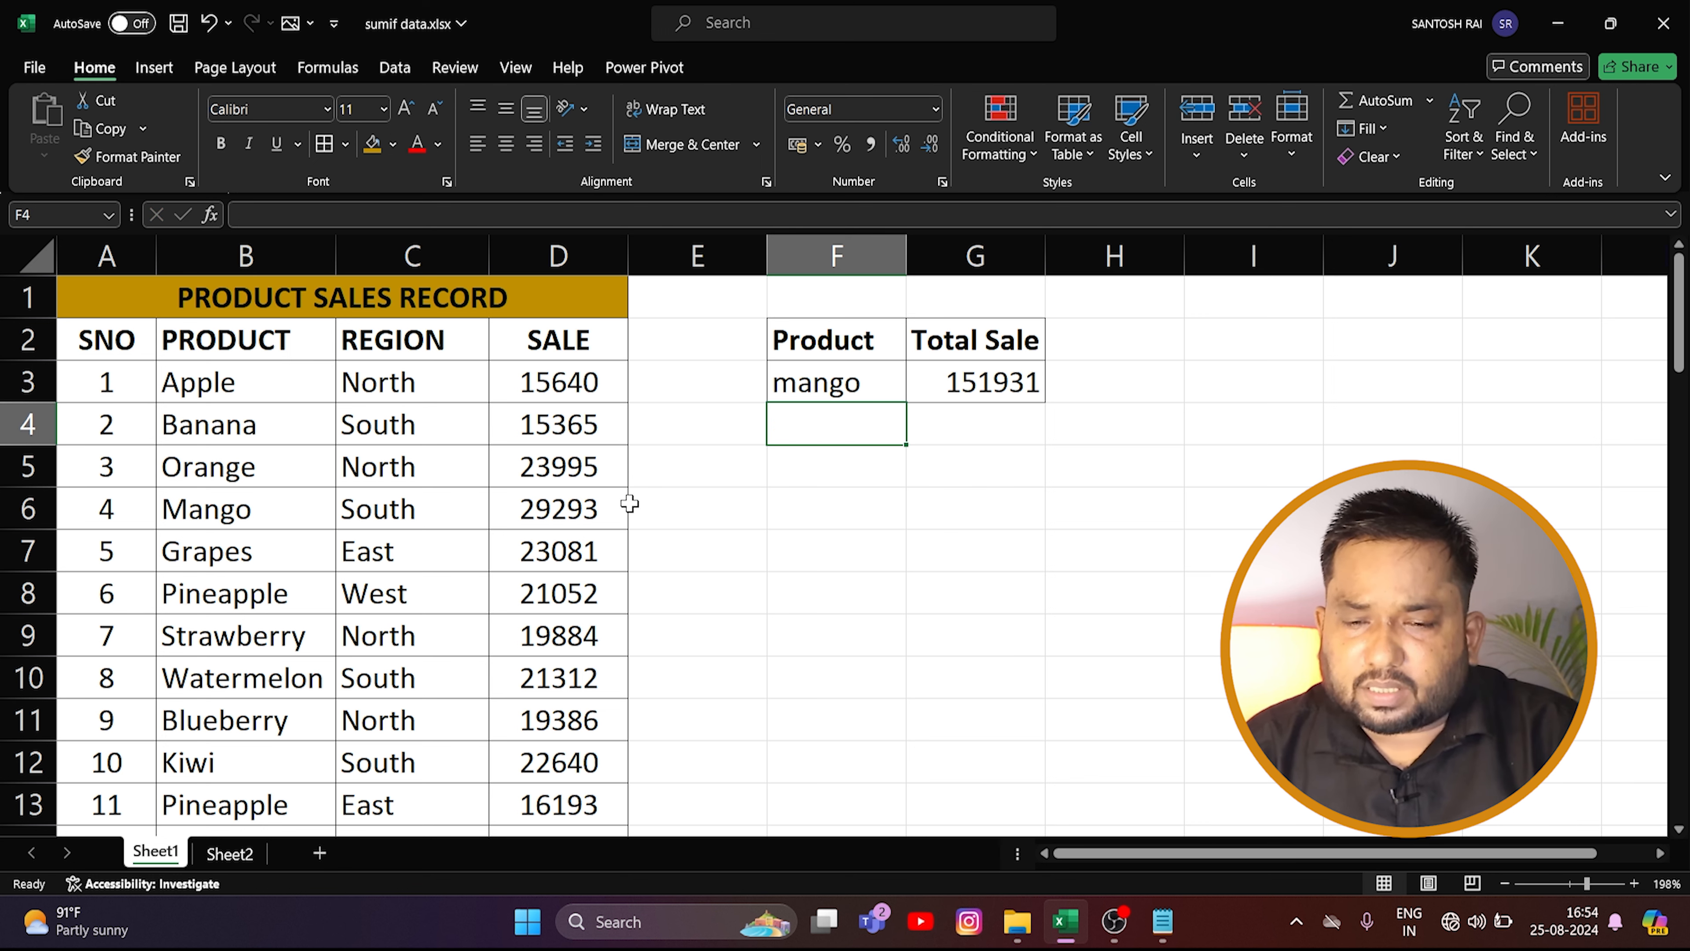
{"action": "left_click", "coordinate": [999, 383]}
{"action": "left_click_drag", "start_coordinate": [278, 381], "coordinate": [231, 730]}
{"action": "left_click", "coordinate": [824, 386]}
{"action": "left_click", "coordinate": [1024, 386]}
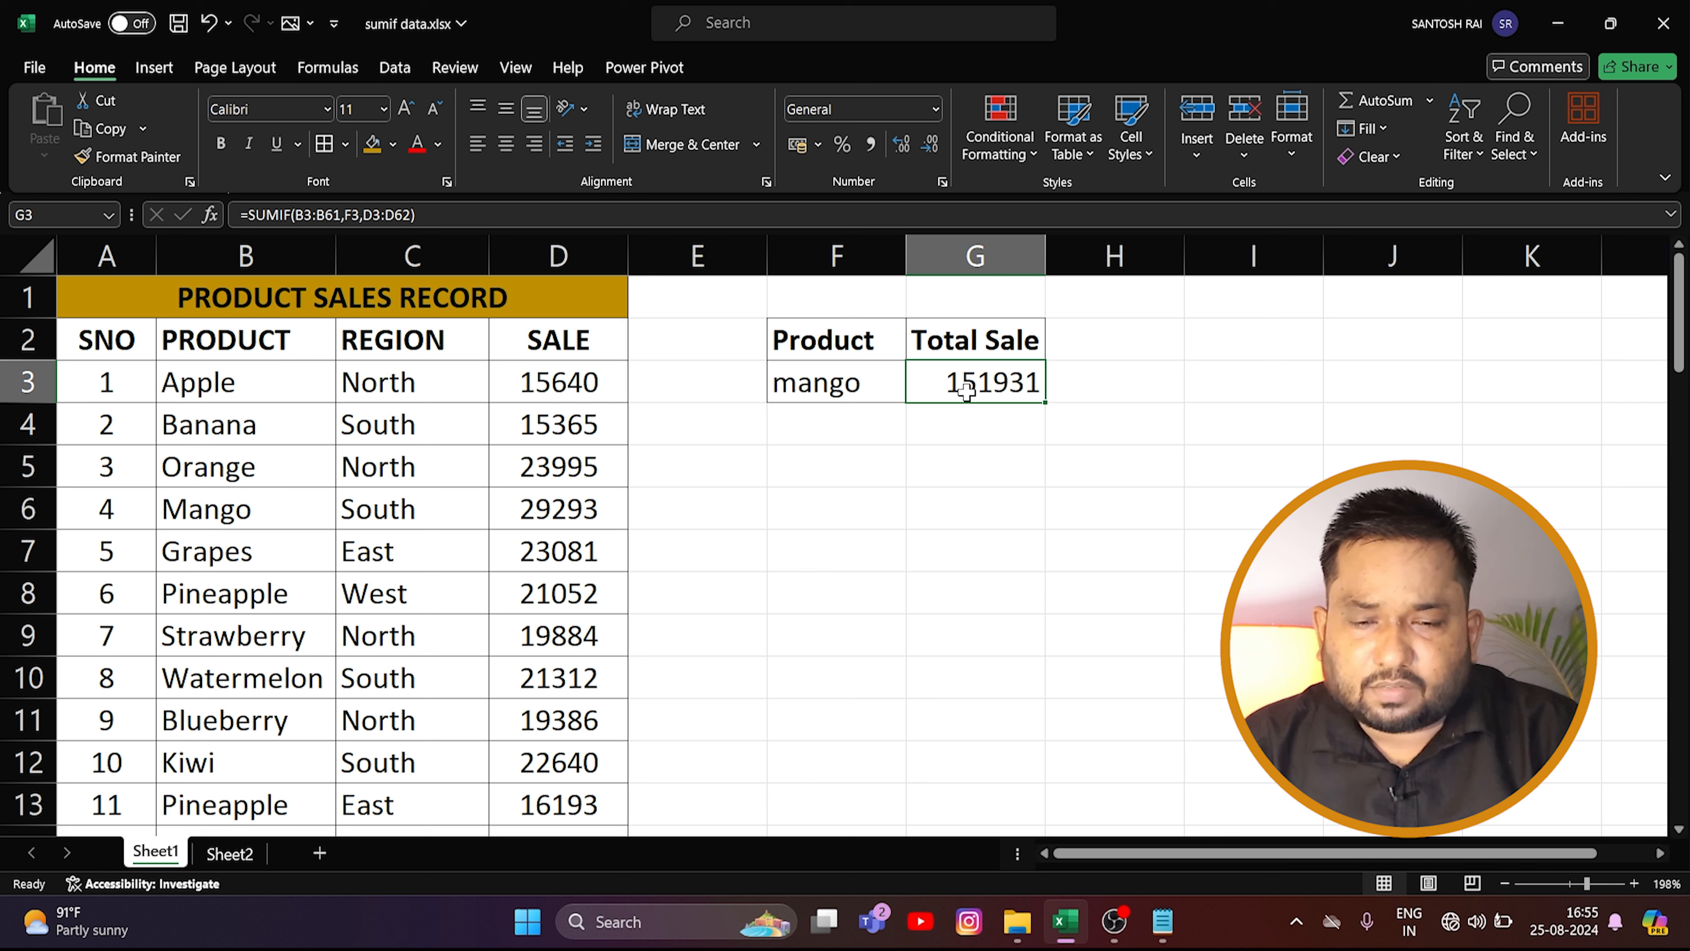
{"action": "left_click_drag", "start_coordinate": [252, 383], "coordinate": [251, 693]}
{"action": "left_click", "coordinate": [978, 426]}
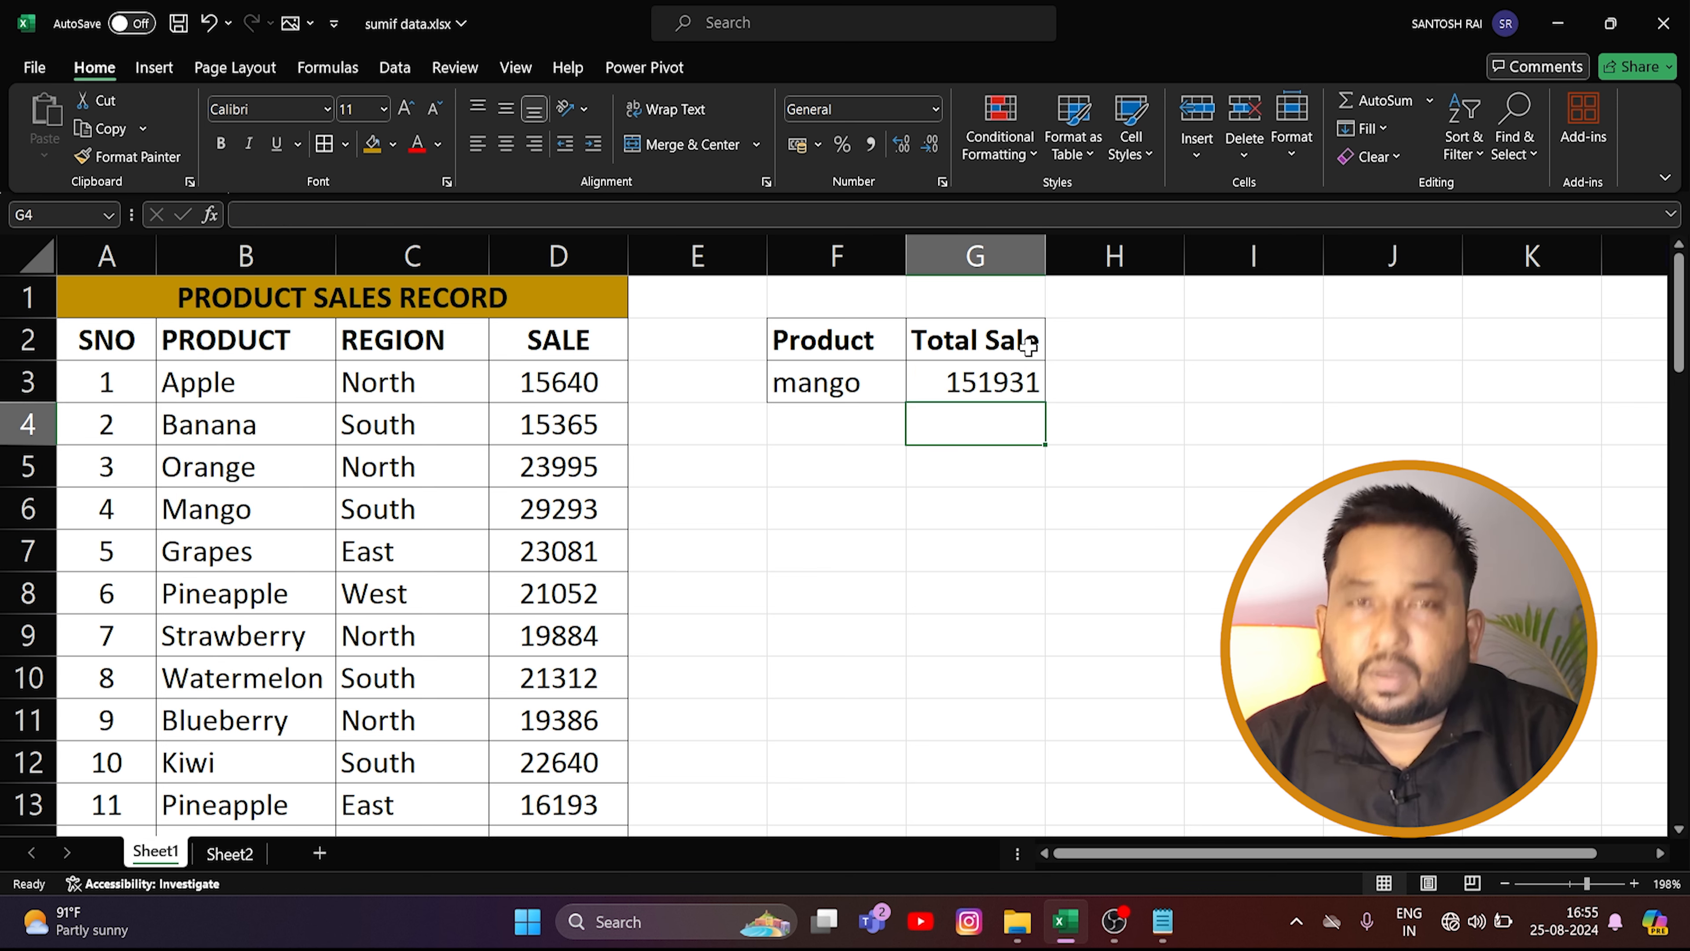
{"action": "left_click", "coordinate": [1029, 344]}
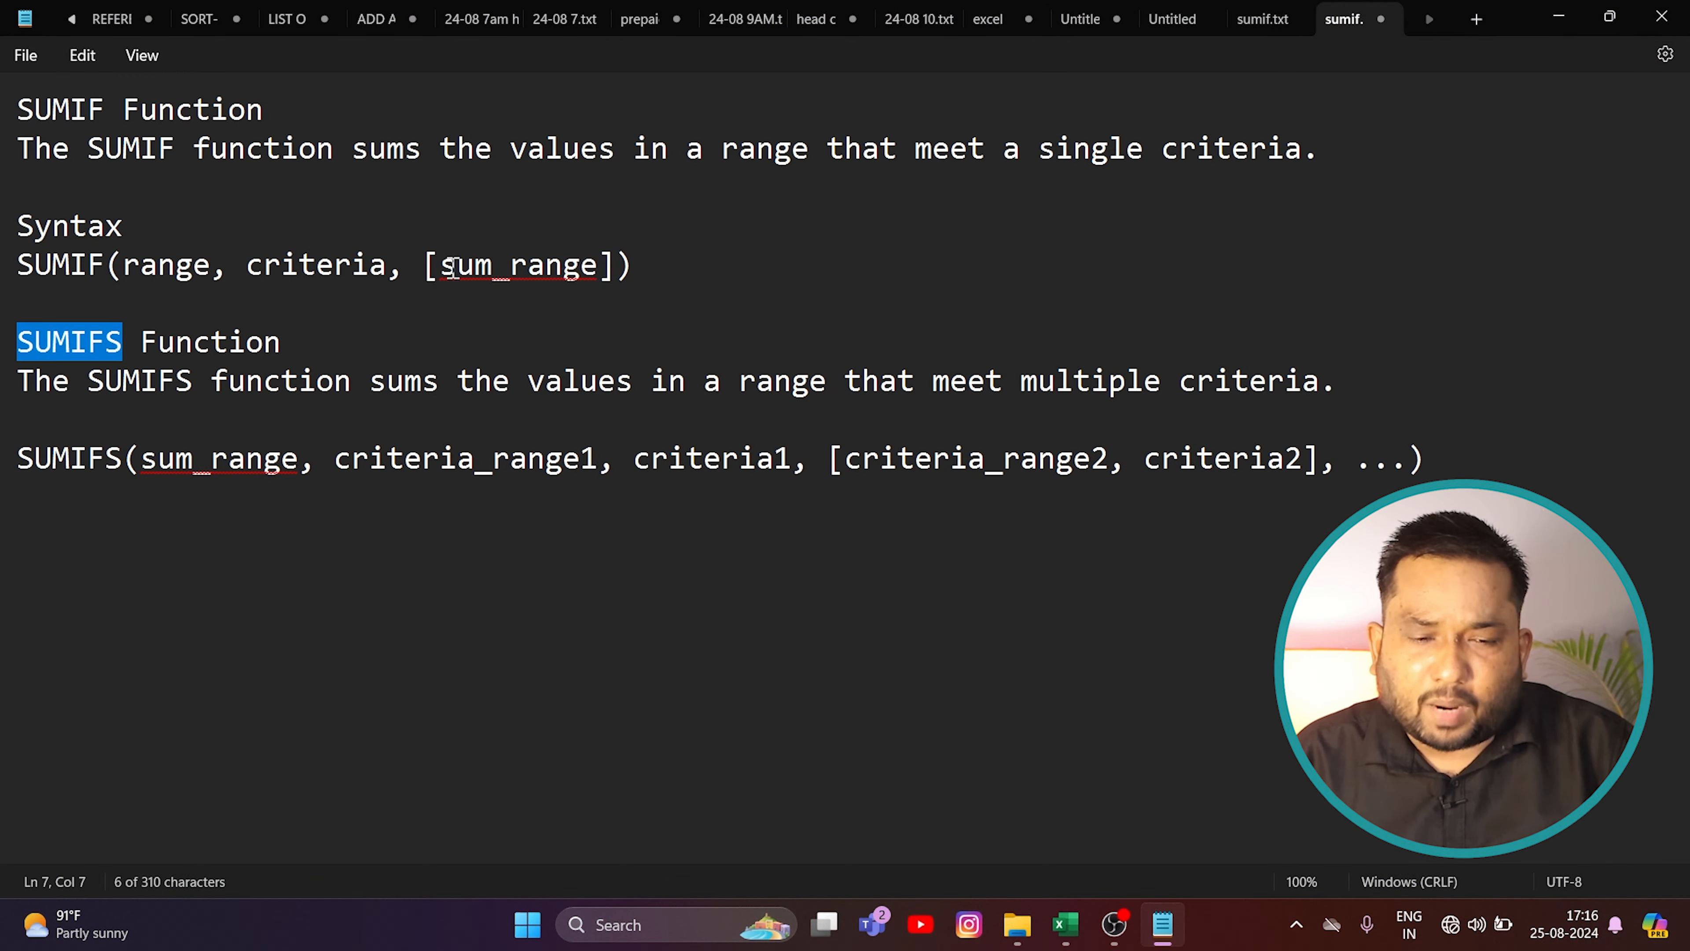
Compare the sum_range position in the SUMIF syntax with the argument order of SUMIFS in the text notes
{"action": "left_click_drag", "start_coordinate": [451, 269], "coordinate": [610, 270]}
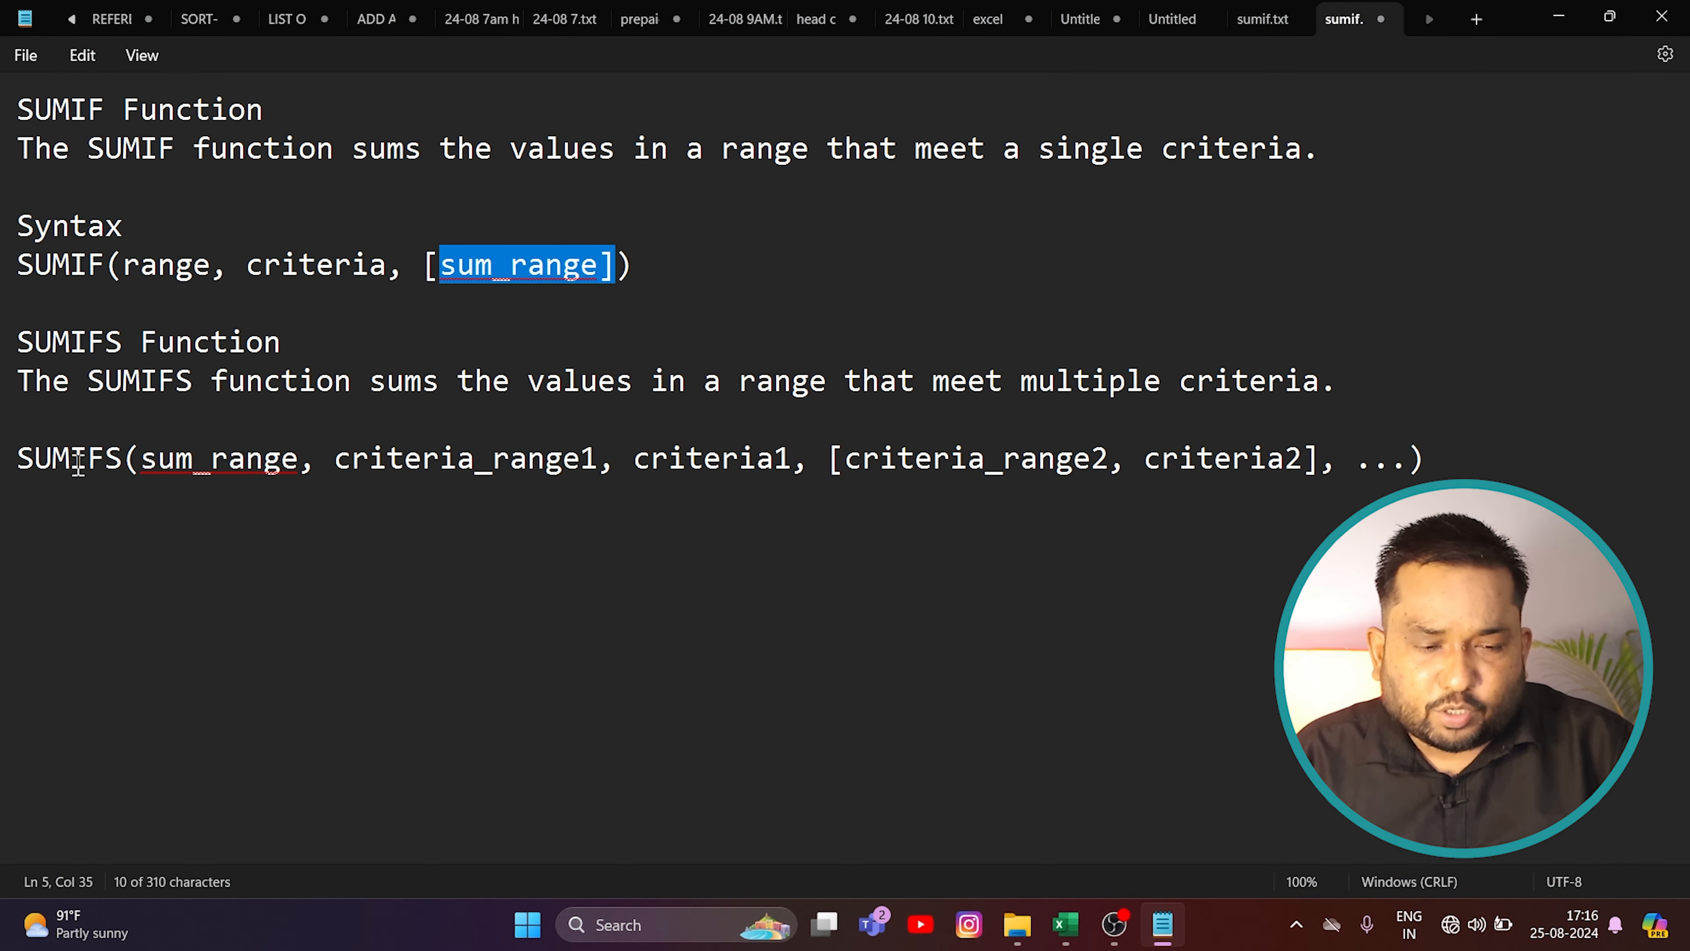
{"action": "left_click_drag", "start_coordinate": [306, 466], "coordinate": [151, 476]}
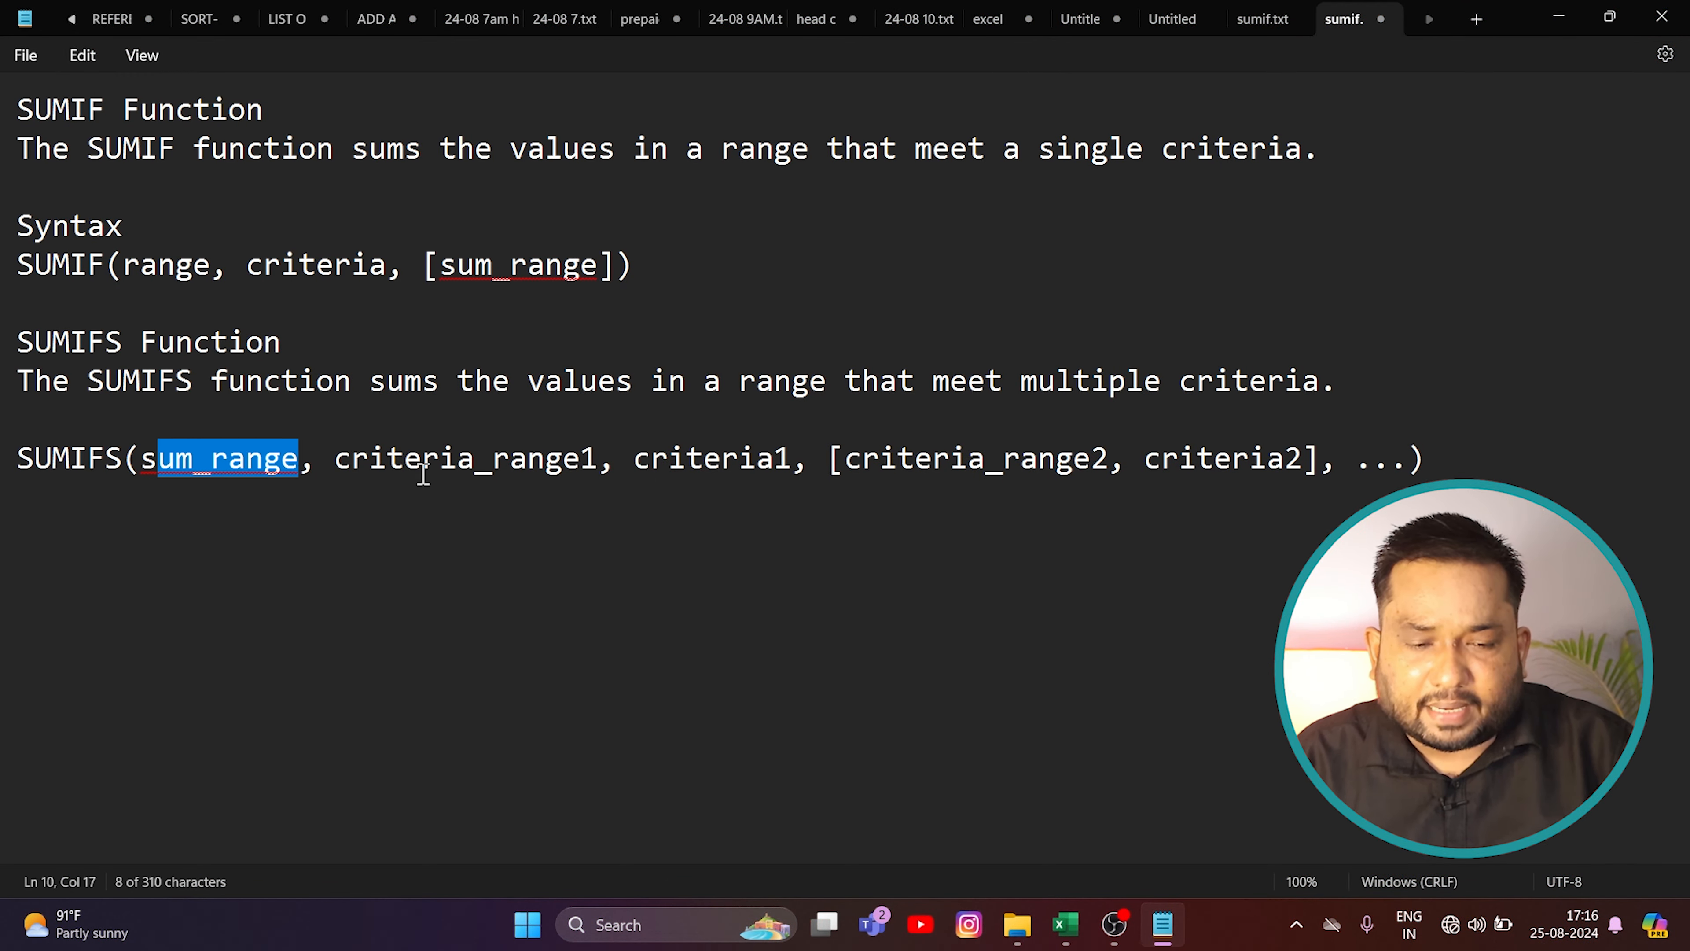
{"action": "left_click_drag", "start_coordinate": [317, 461], "coordinate": [608, 478]}
{"action": "double_click", "coordinate": [673, 468]}
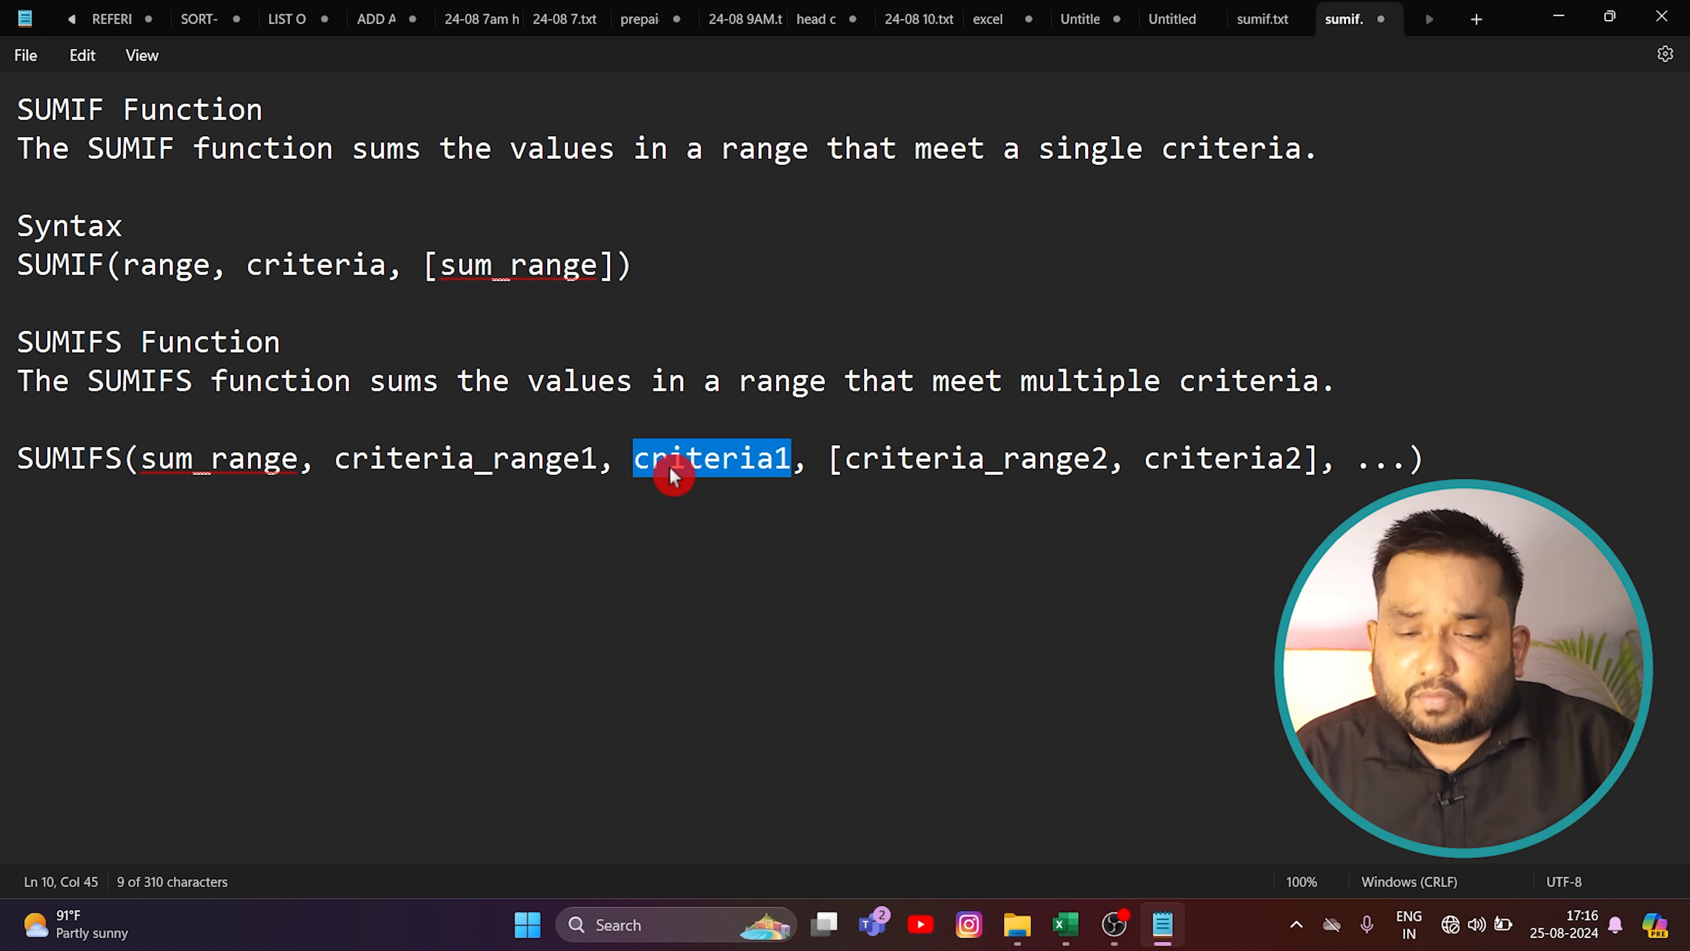
{"action": "left_click_drag", "start_coordinate": [893, 448], "coordinate": [992, 443]}
{"action": "double_click", "coordinate": [1258, 457]}
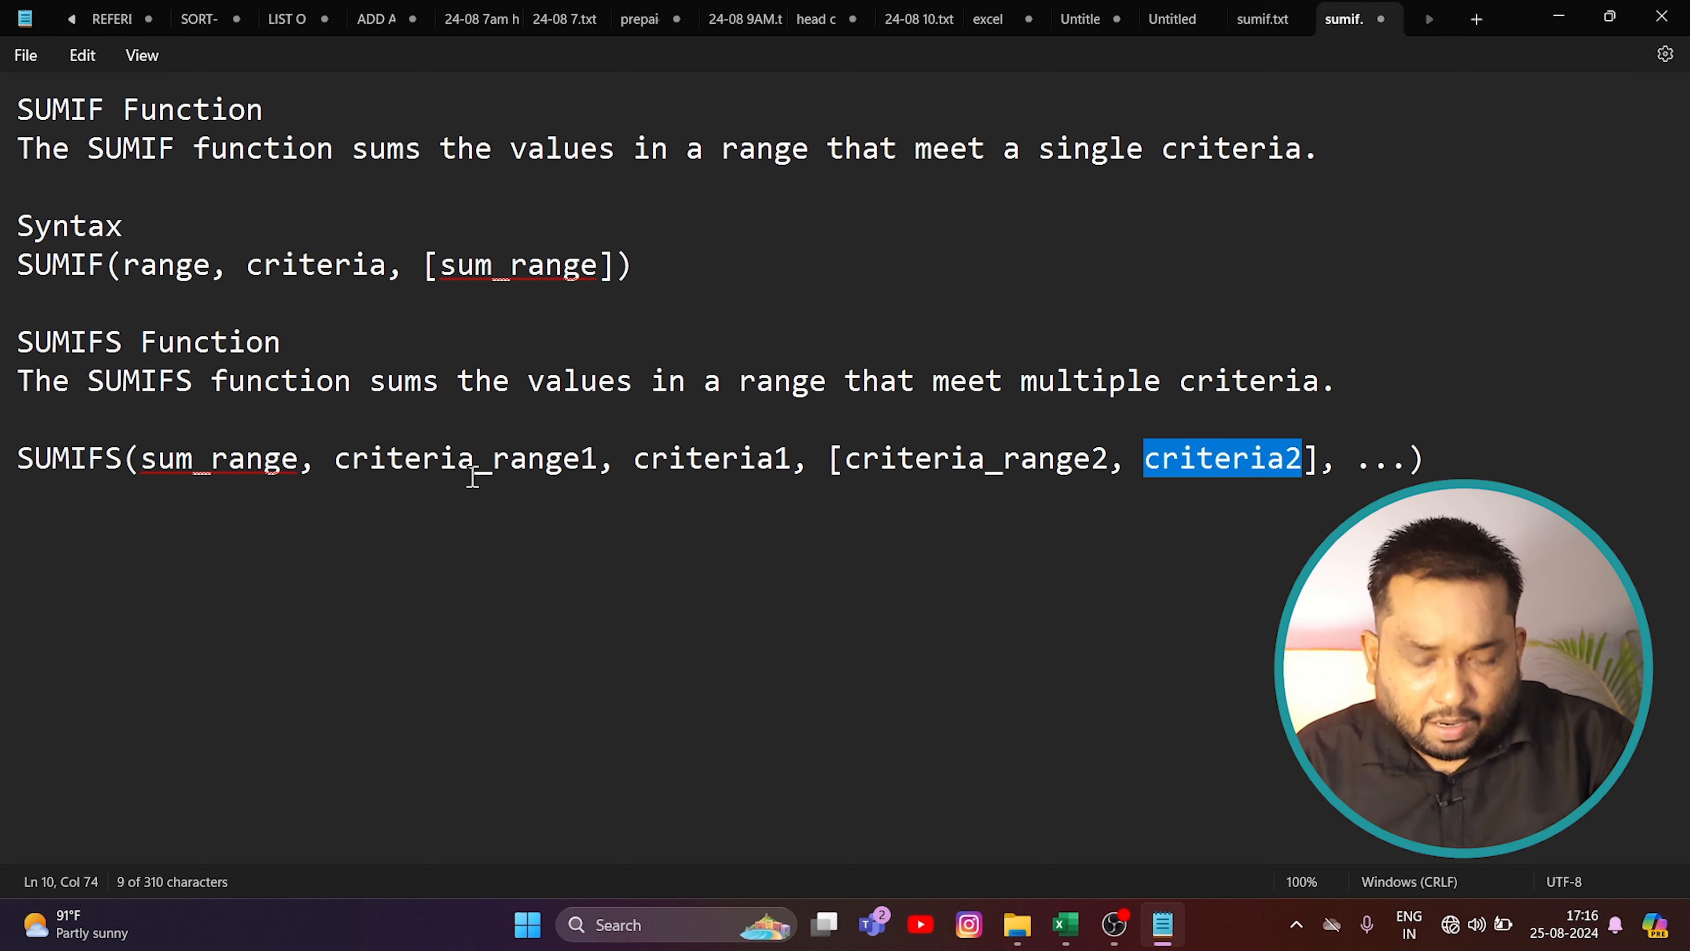
Switch to the Excel workbook and examine the sales record alongside the Product, Region and Total Sale cells F3:H3
{"action": "key", "text": "alt+Tab"}
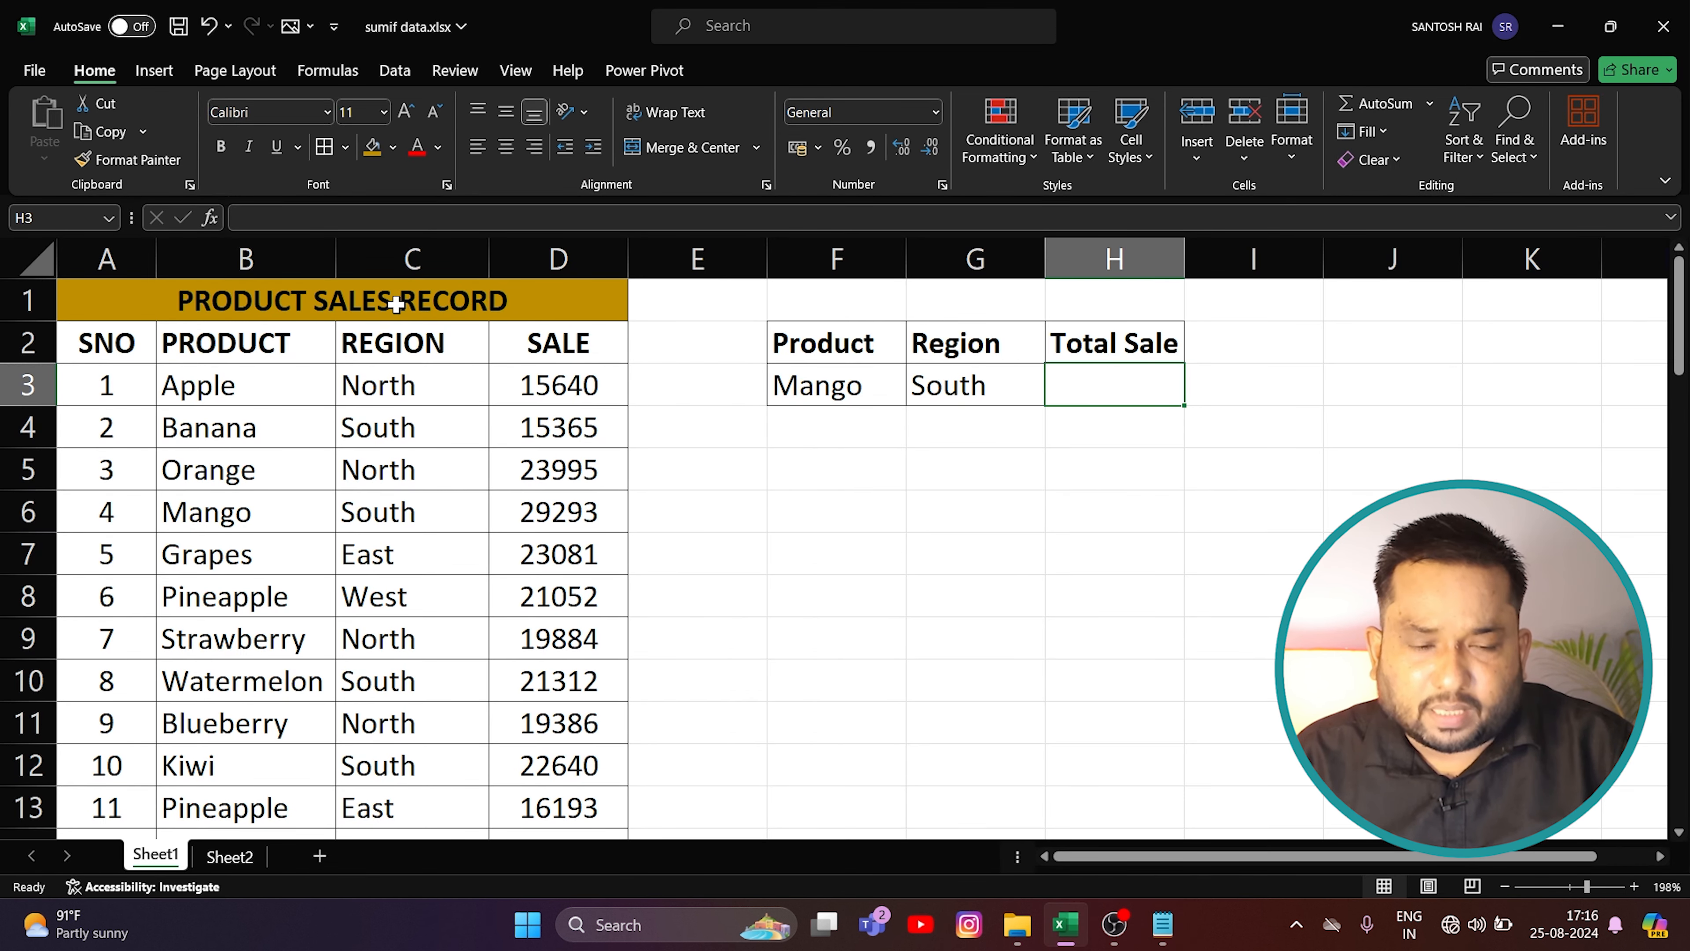
{"action": "left_click_drag", "start_coordinate": [468, 299], "coordinate": [472, 537]}
{"action": "left_click", "coordinate": [546, 470]}
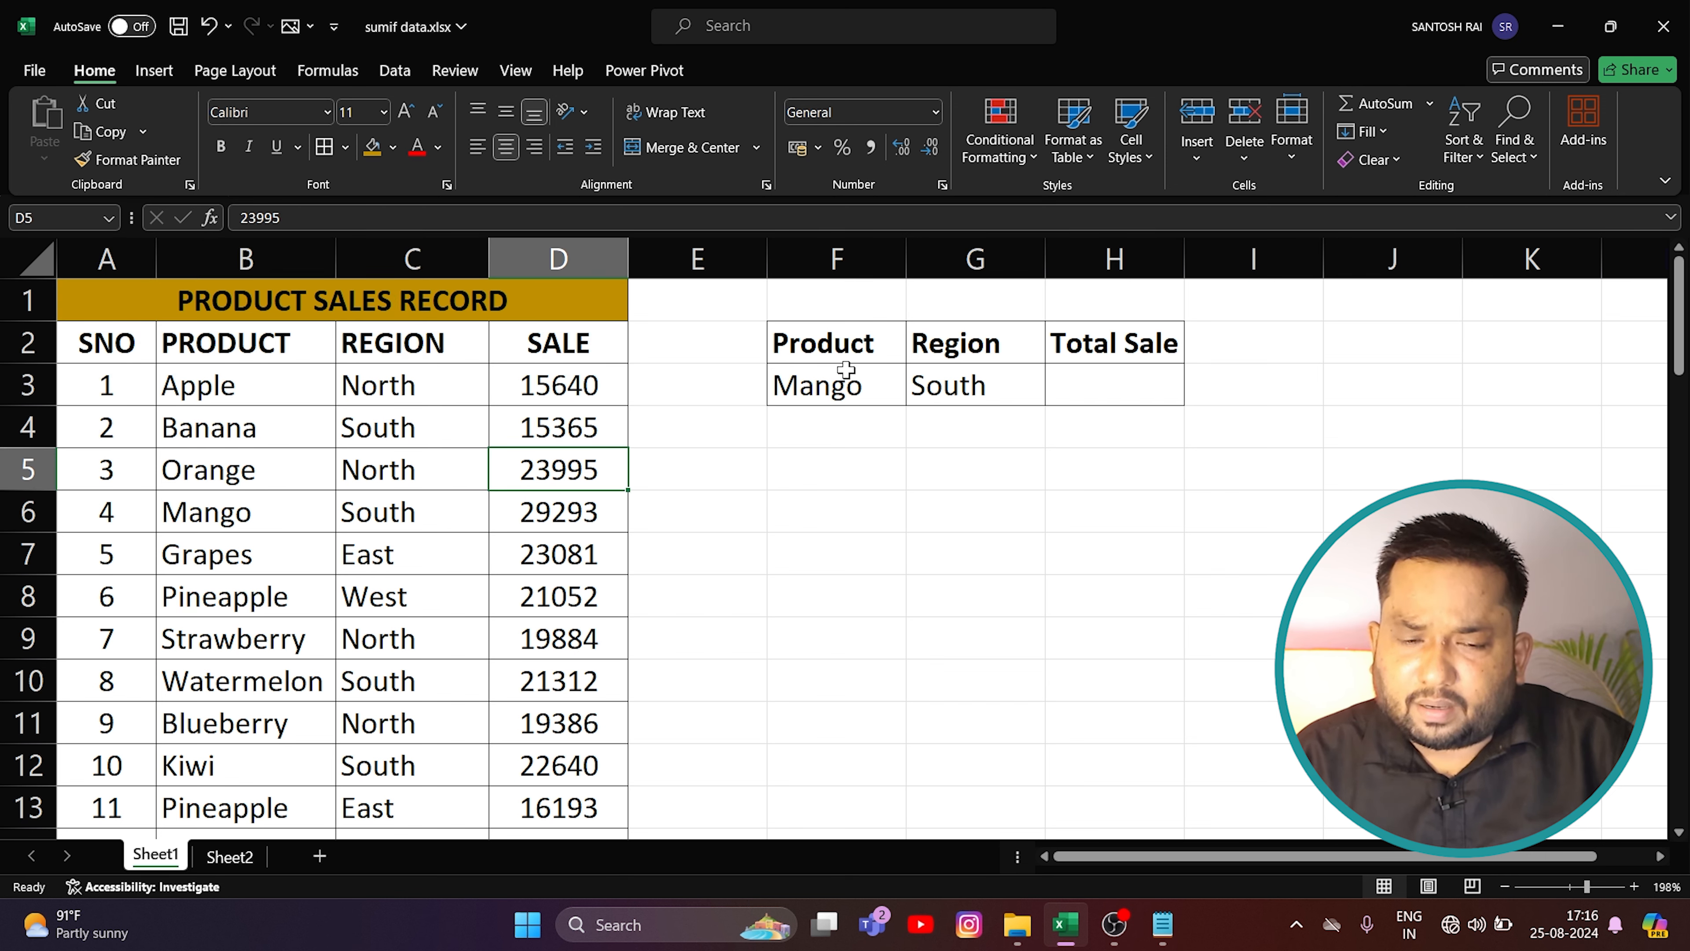
{"action": "left_click", "coordinate": [859, 398]}
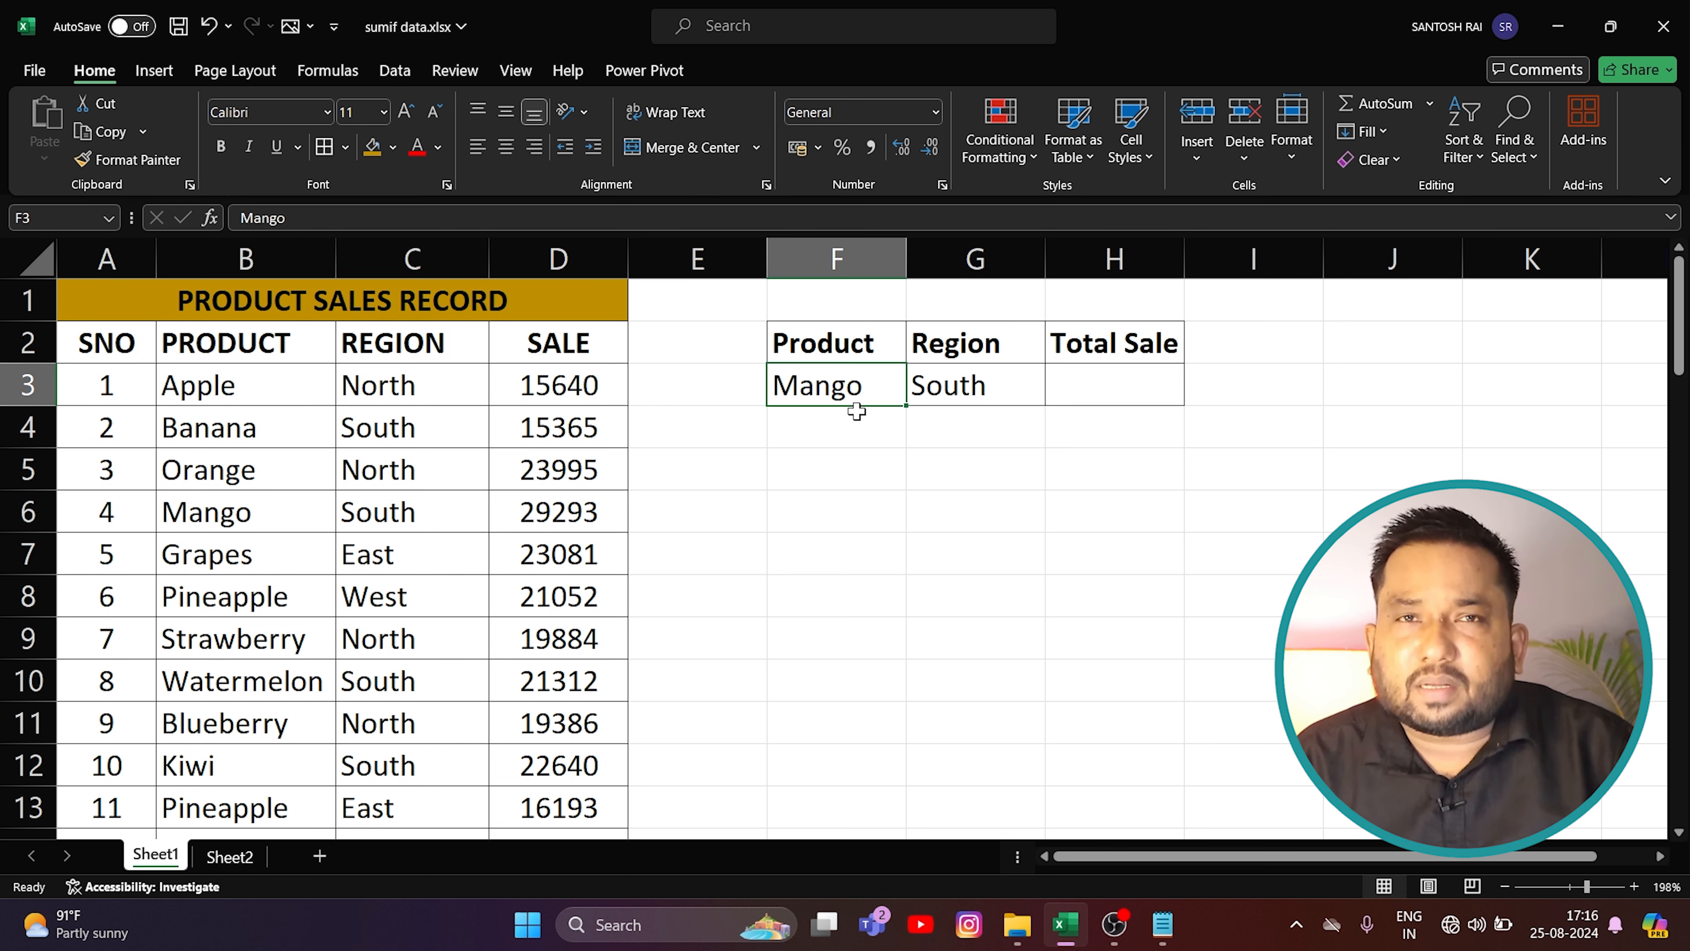
{"action": "left_click", "coordinate": [1175, 392]}
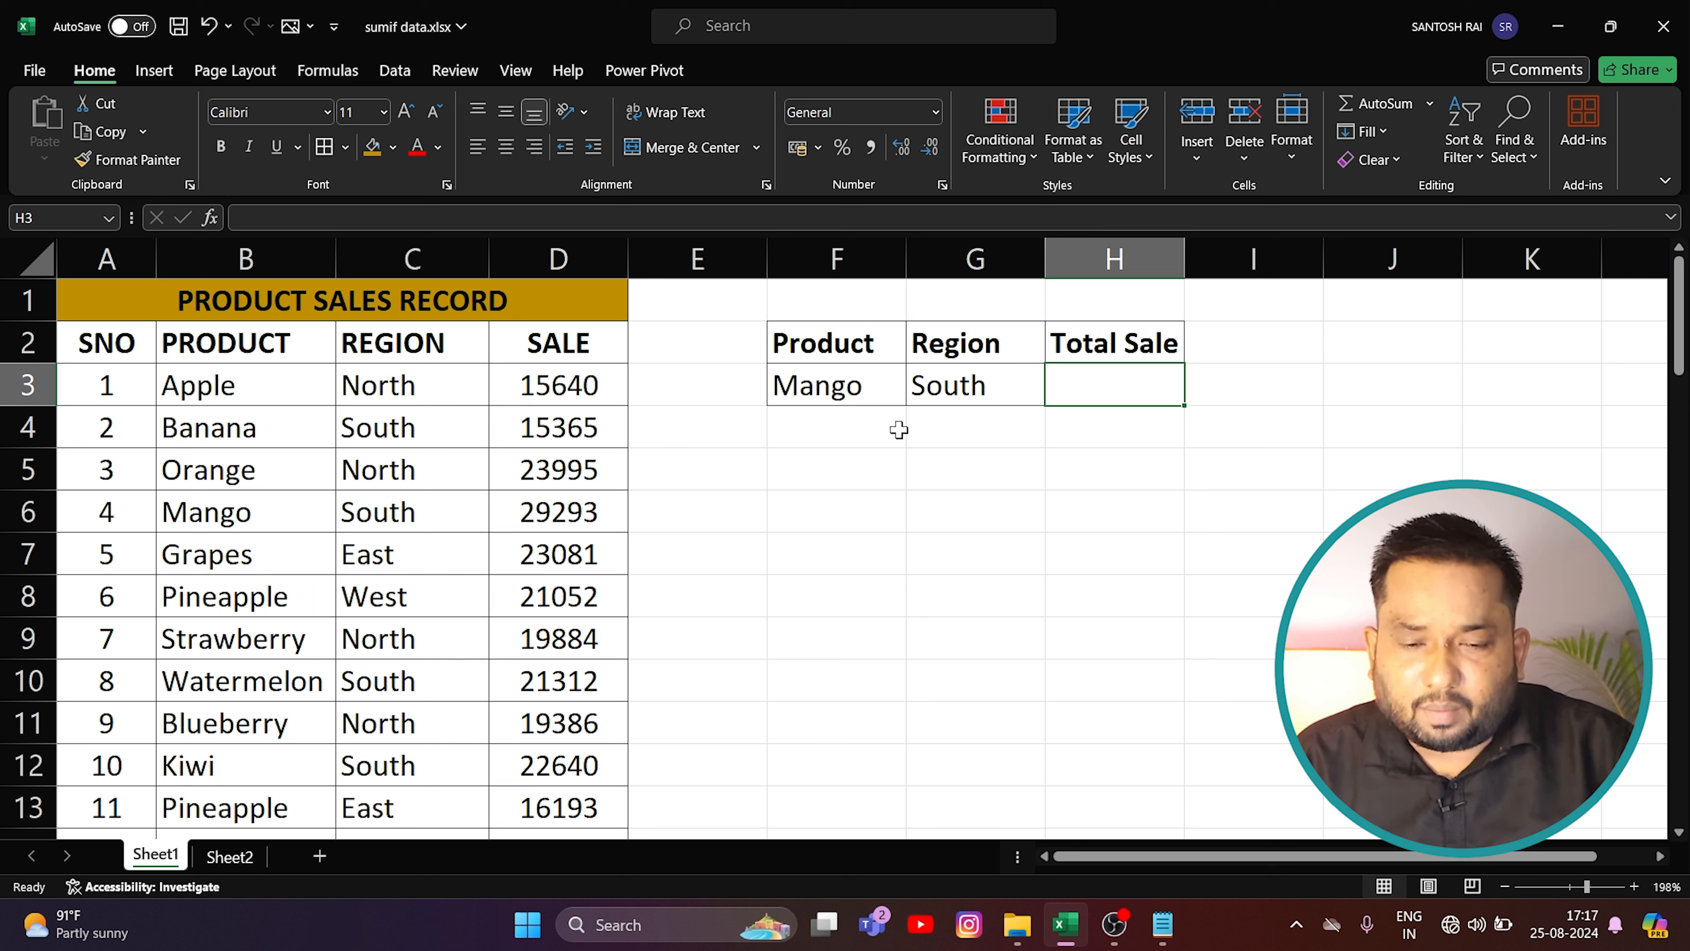
{"action": "left_click", "coordinate": [856, 384]}
{"action": "left_click", "coordinate": [1018, 389]}
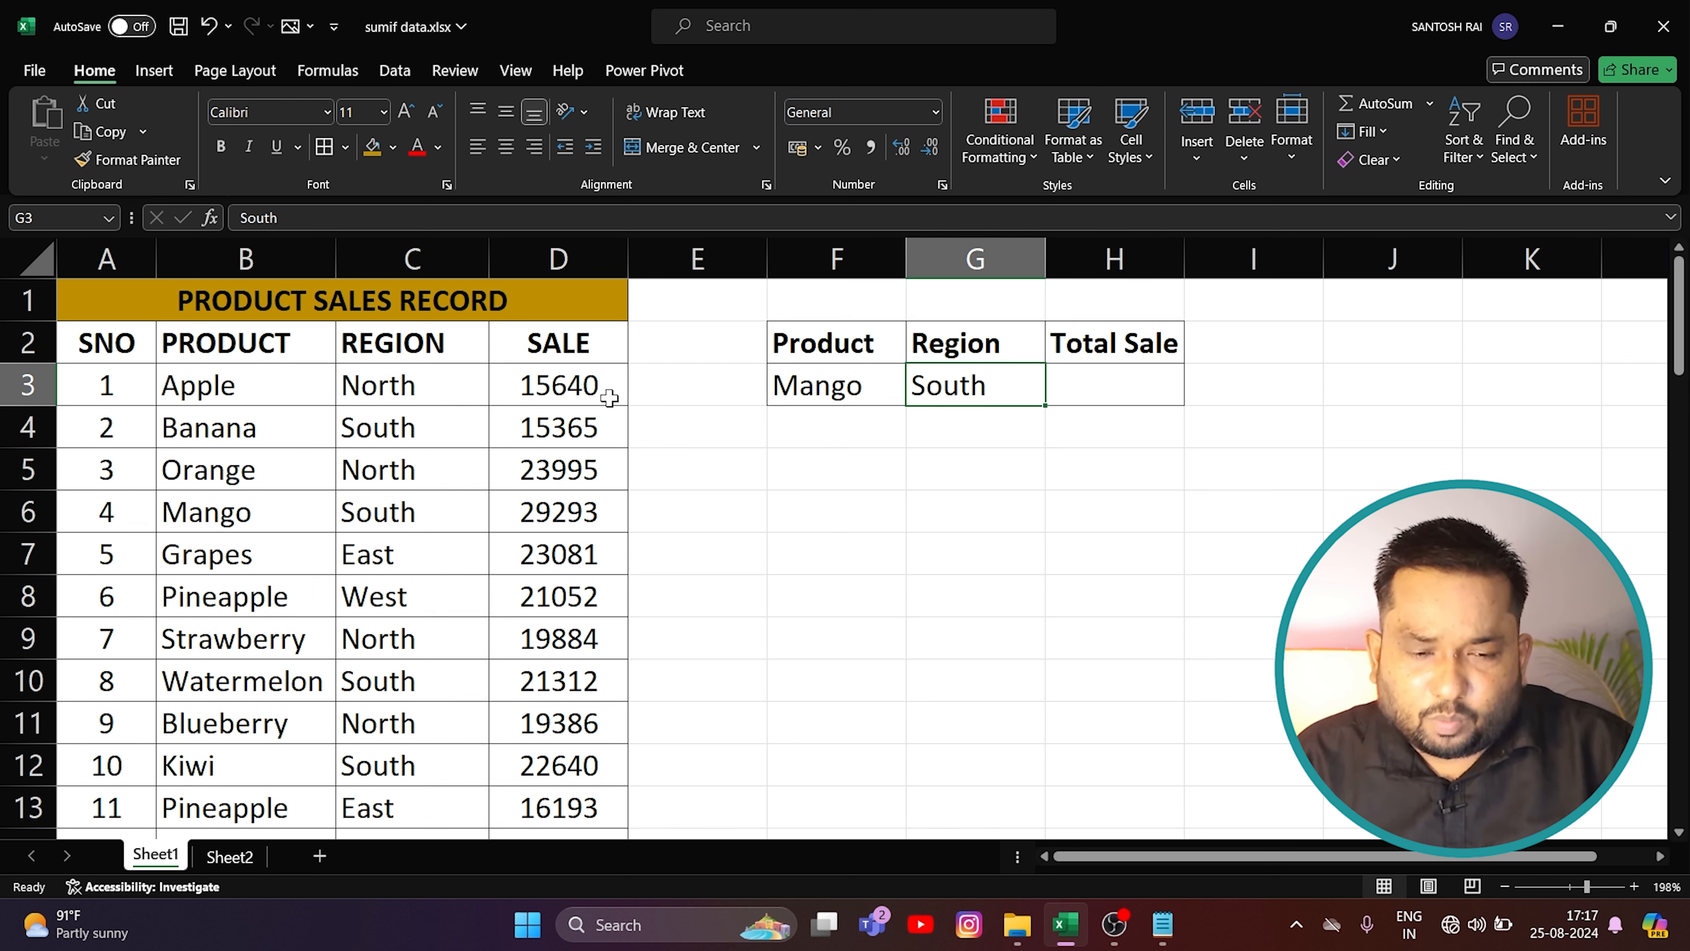
{"action": "left_click_drag", "start_coordinate": [609, 397], "coordinate": [603, 721]}
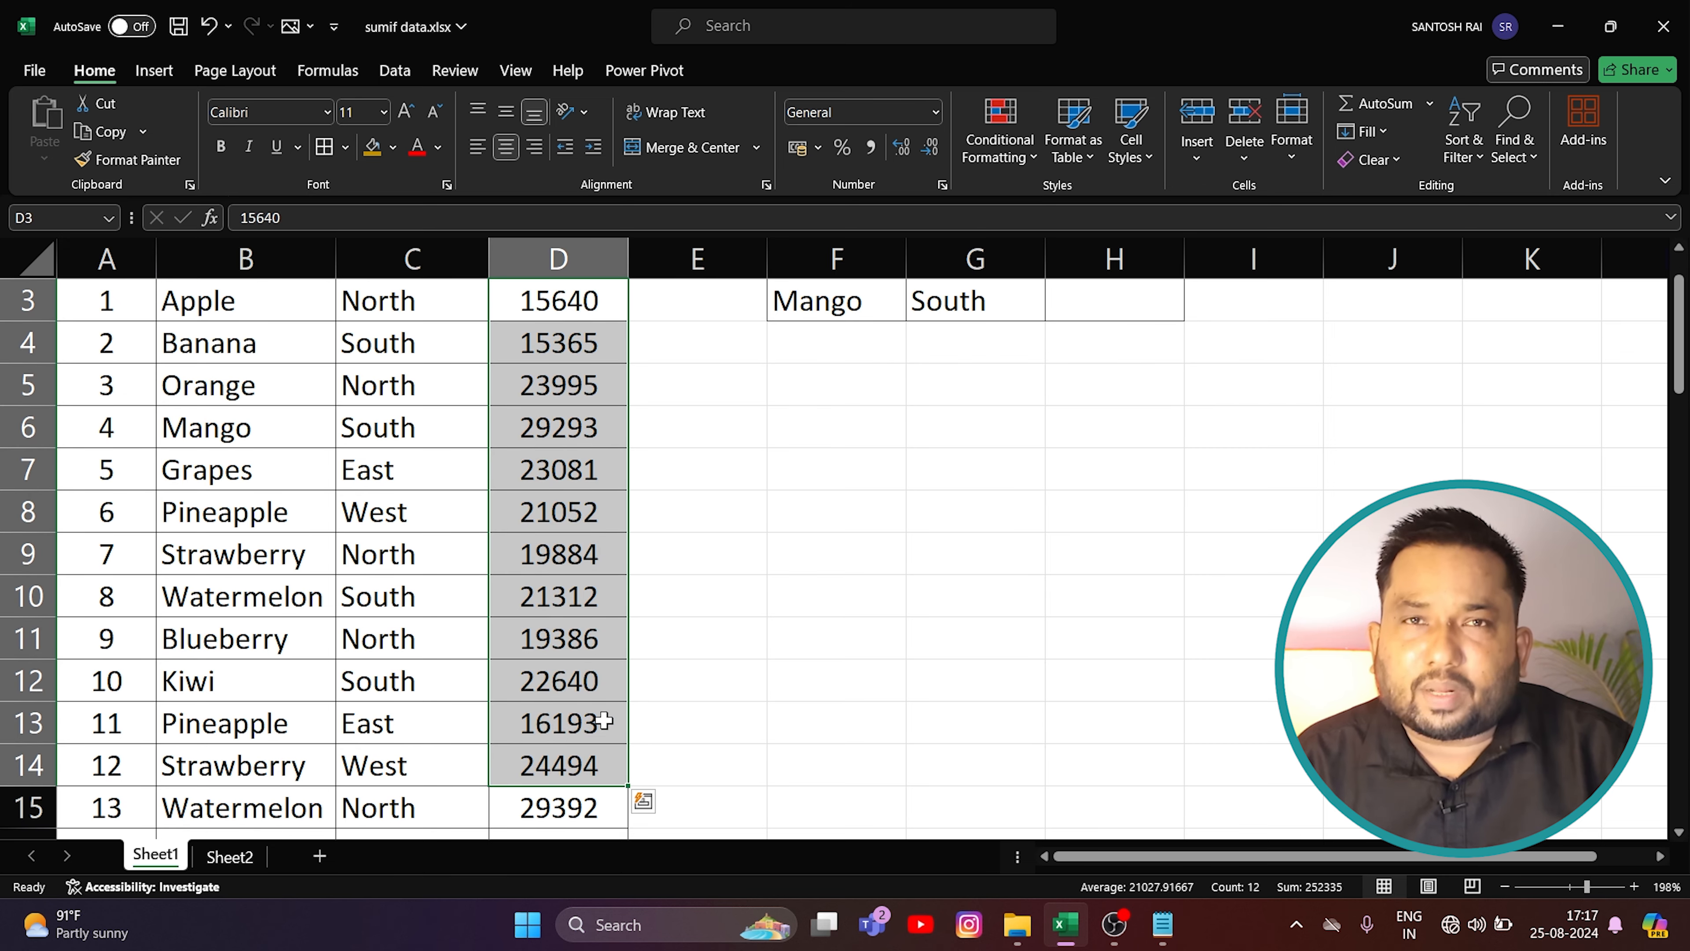
{"action": "scroll", "coordinate": [1109, 426], "scroll_direction": "up", "scroll_amount": 1}
Start a SUMIFS formula in Total Sale cell H3 with the sales figures D3:D61 as its sum range
{"action": "left_click", "coordinate": [1123, 391]}
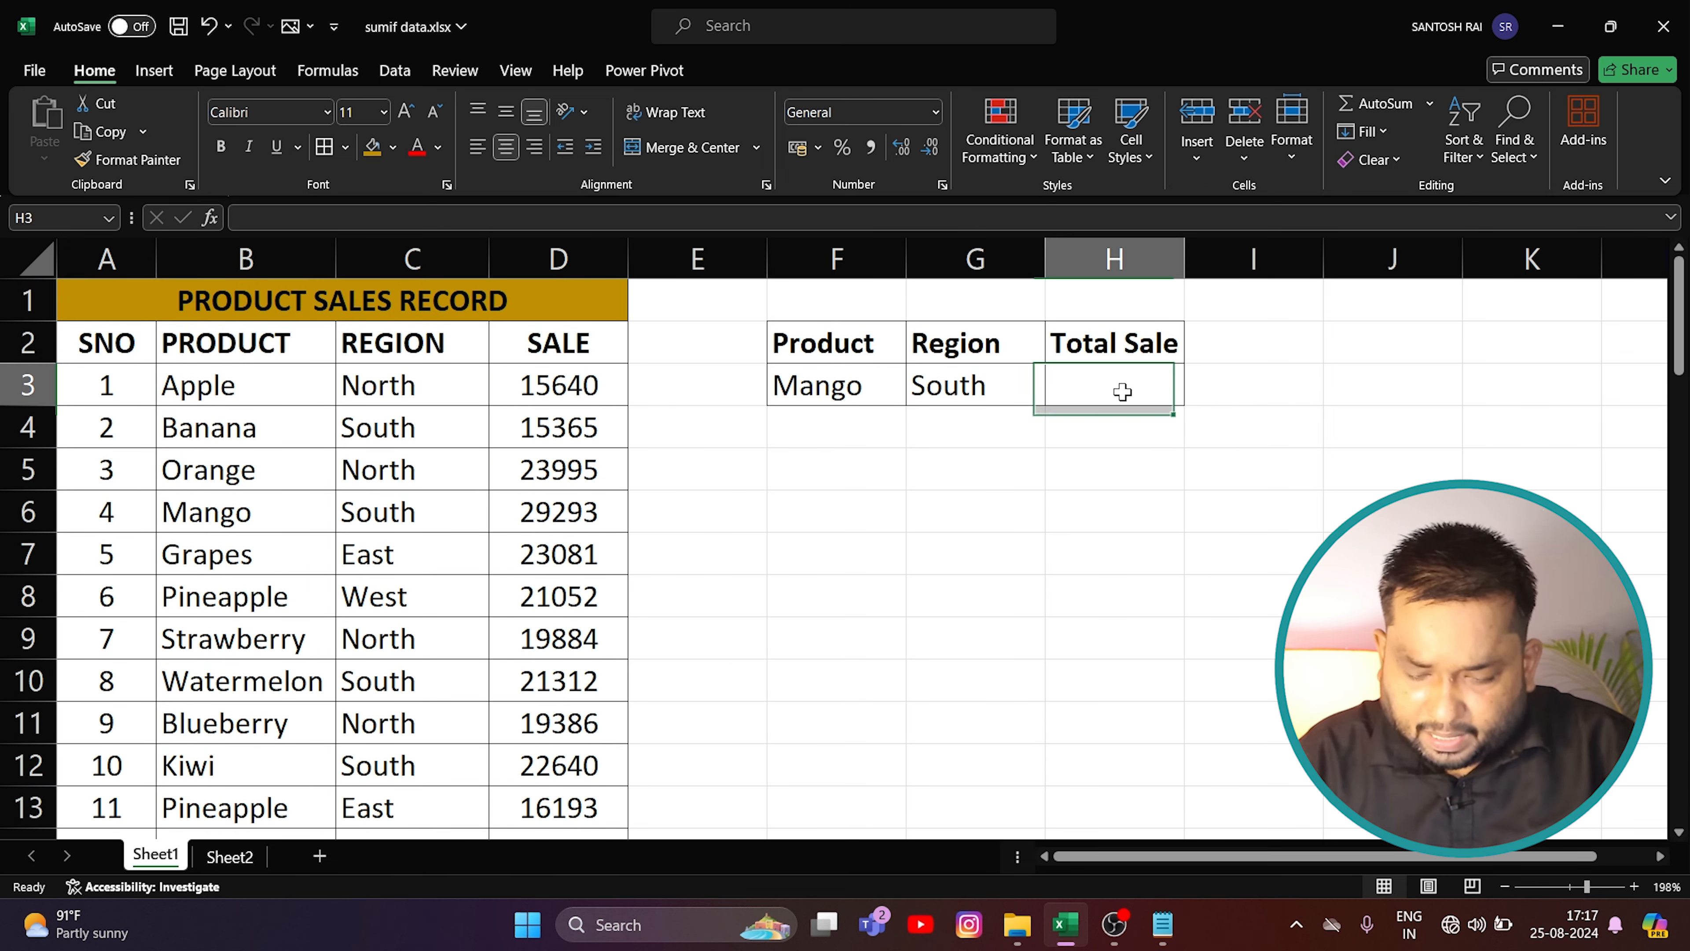
{"action": "type", "text": "=sumifs("}
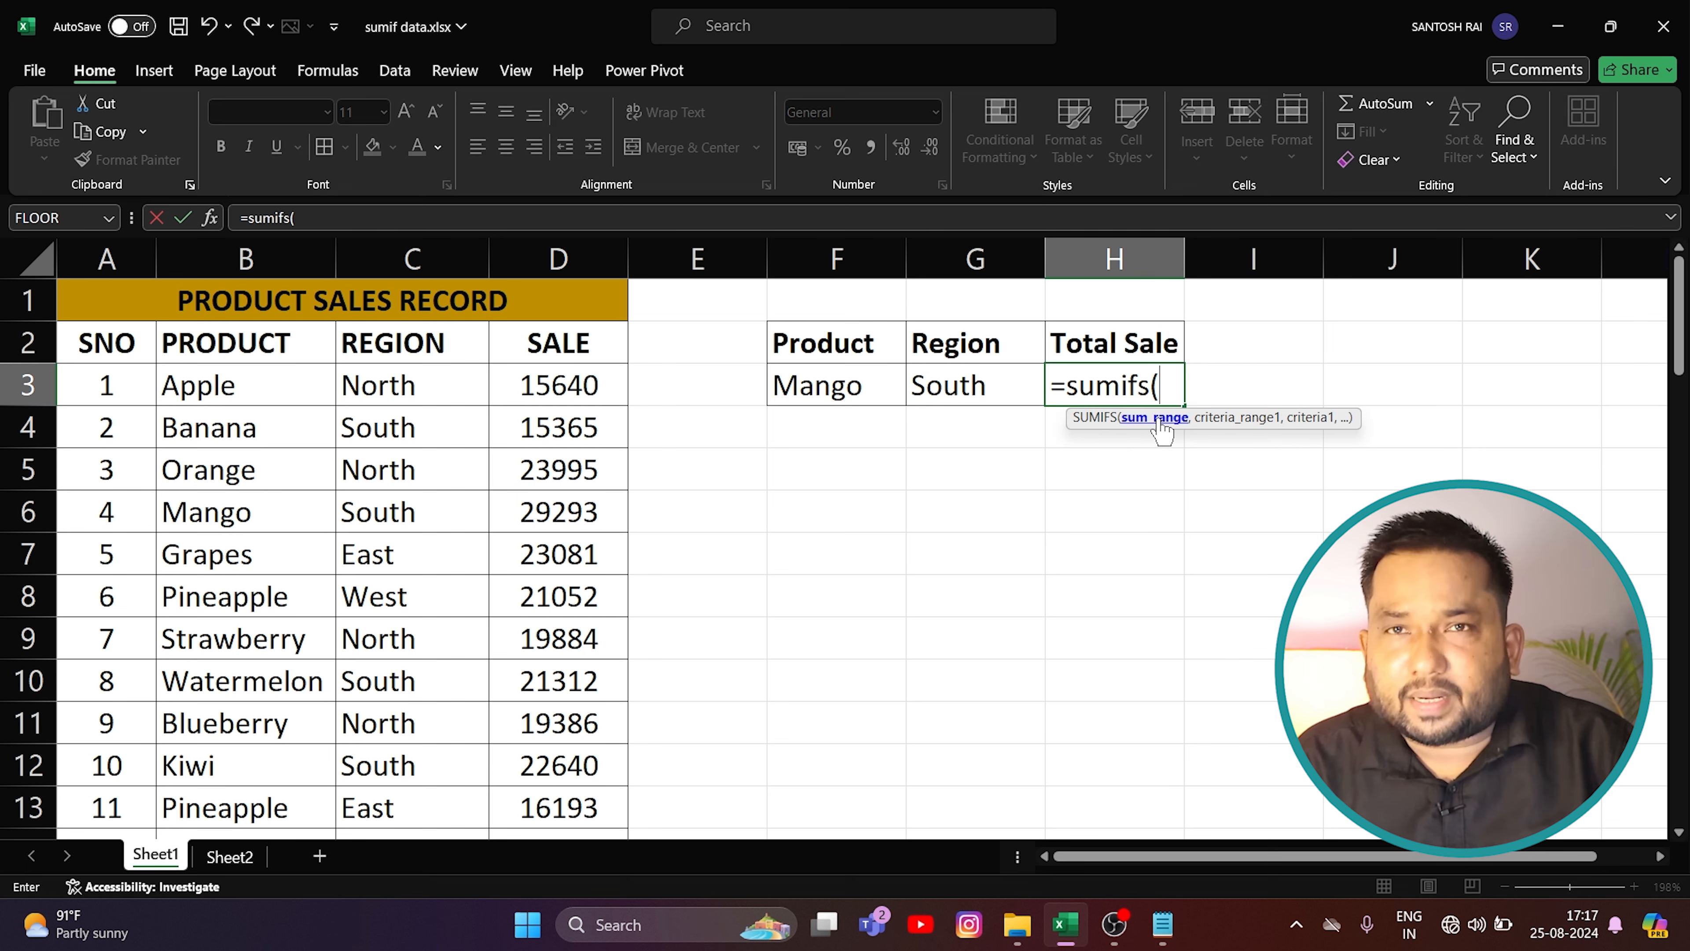
{"action": "left_click", "coordinate": [619, 390]}
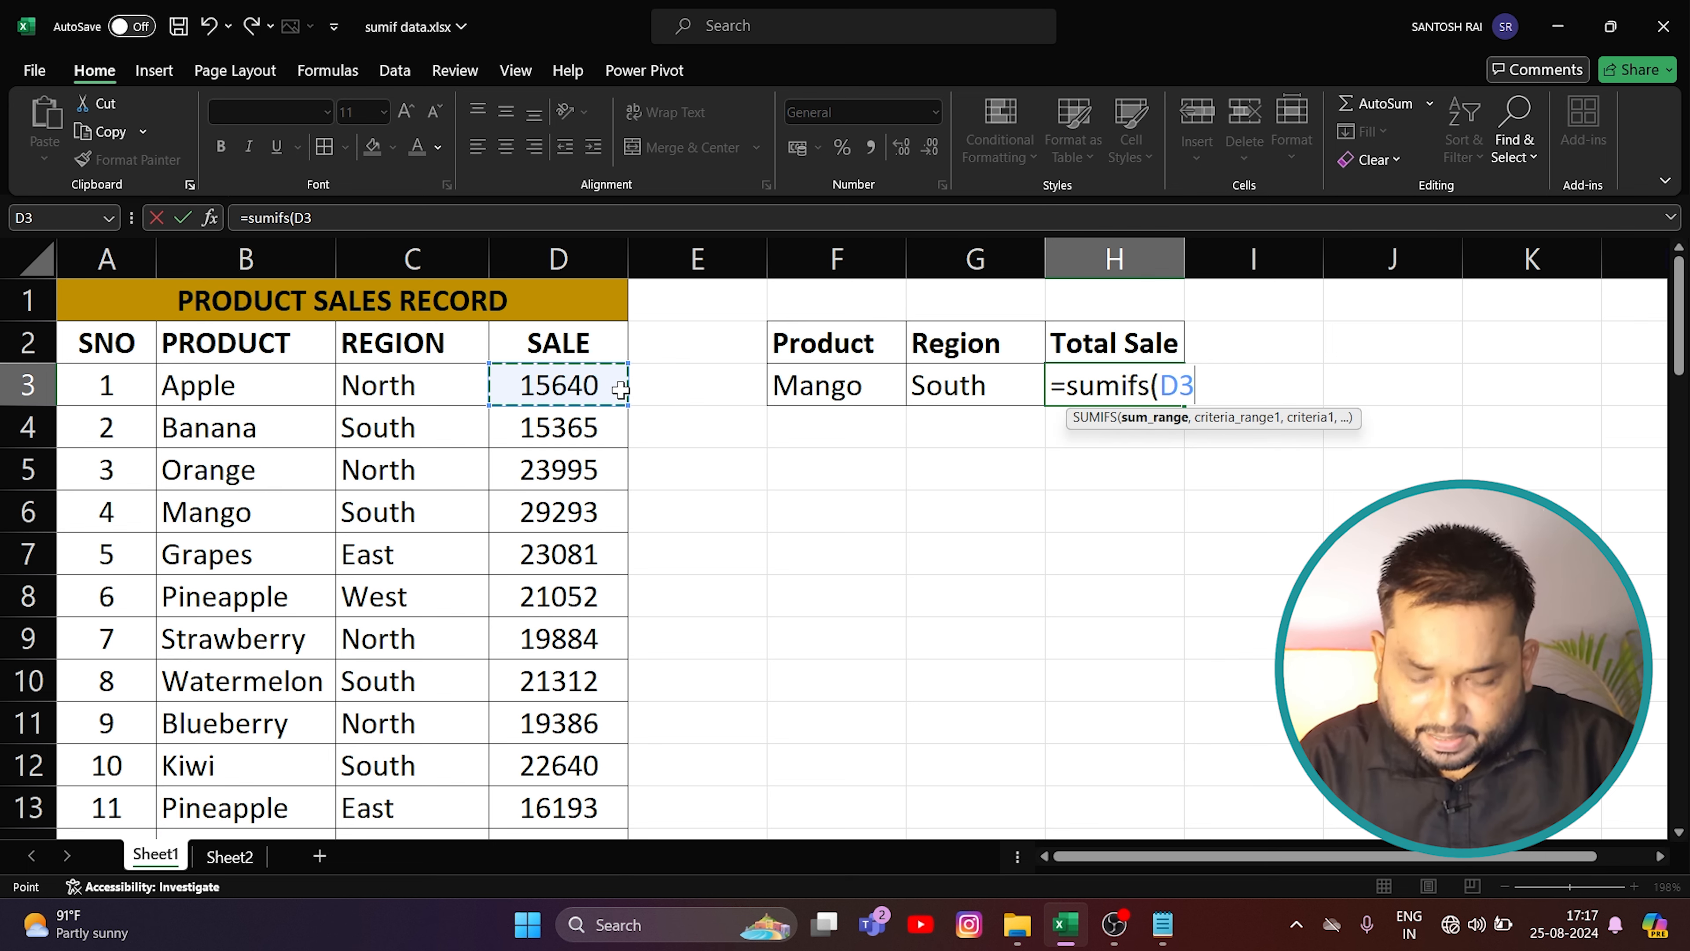
{"action": "key", "text": "ctrl+shift+Down"}
{"action": "key", "text": "ctrl+BackSpace"}
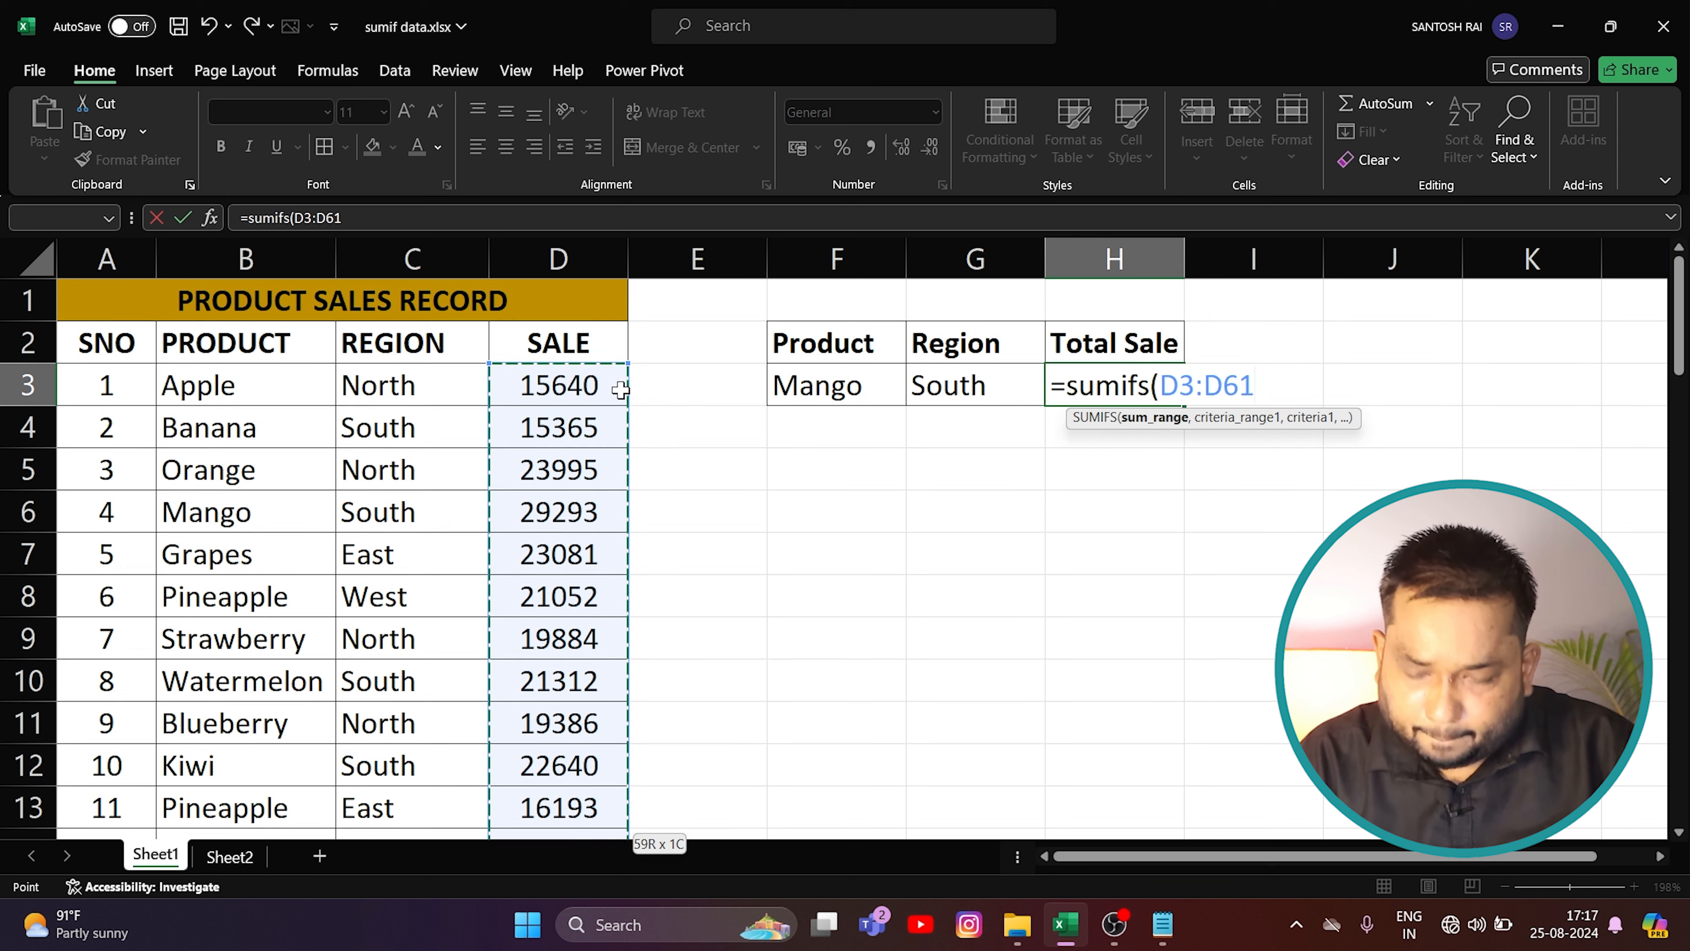
{"action": "type", "text": ","}
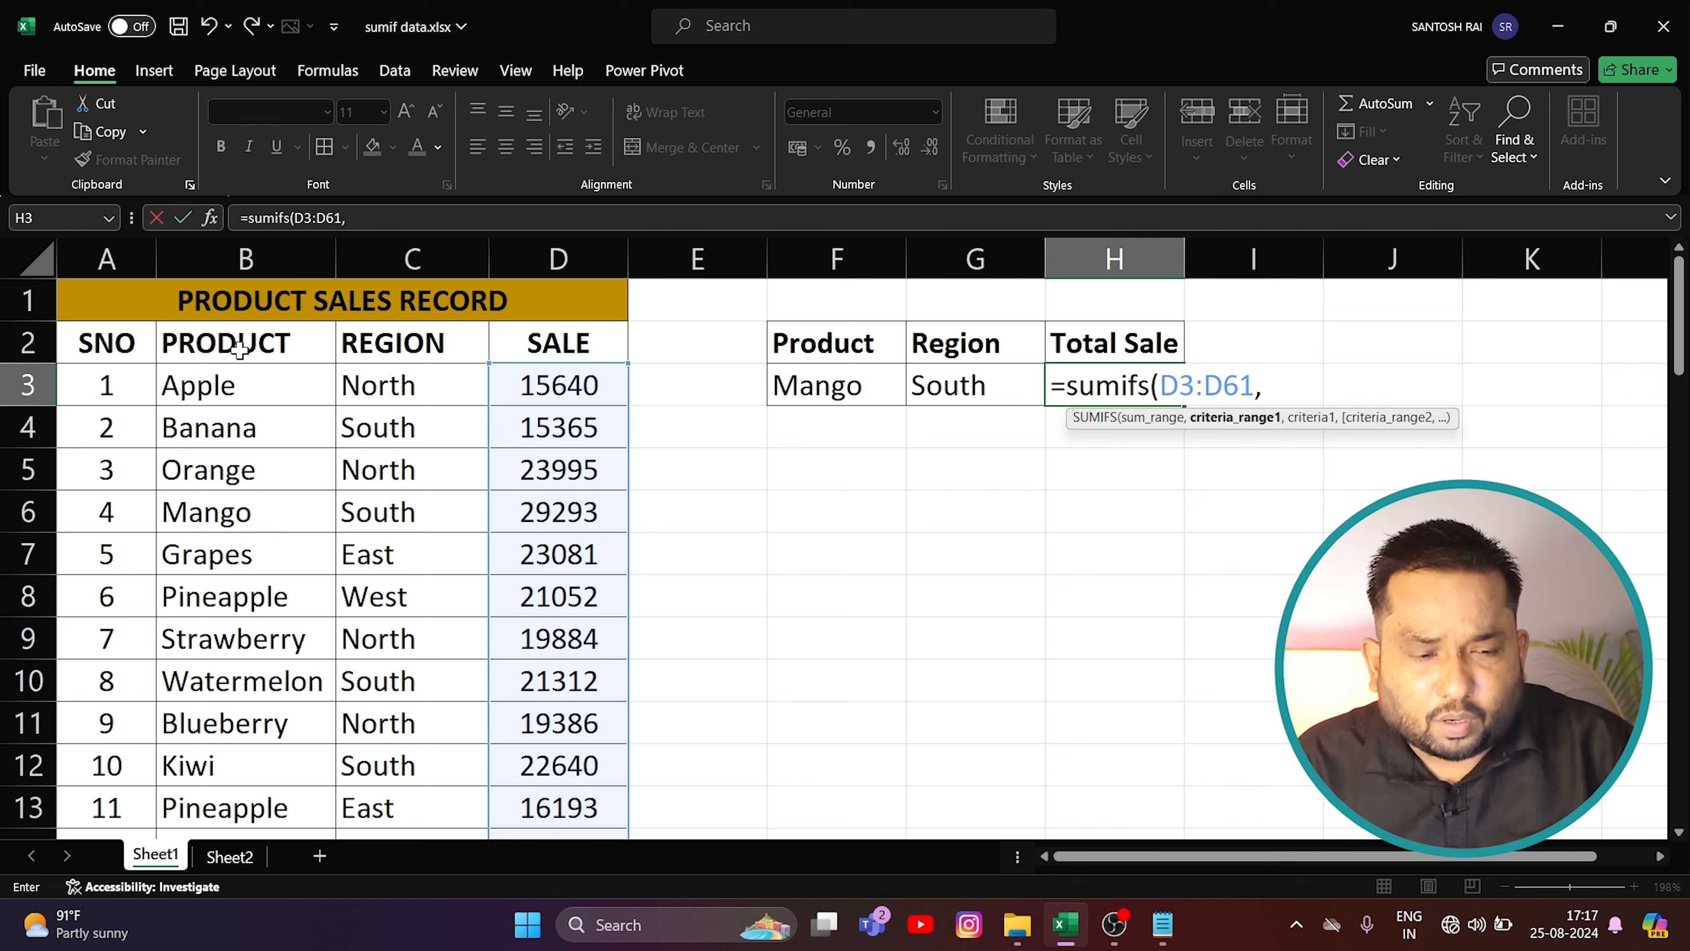
Add the product list B3:B61 as the first criteria range and F3 as its criterion
{"action": "left_click", "coordinate": [266, 391]}
{"action": "key", "text": "ctrl+shift+Down"}
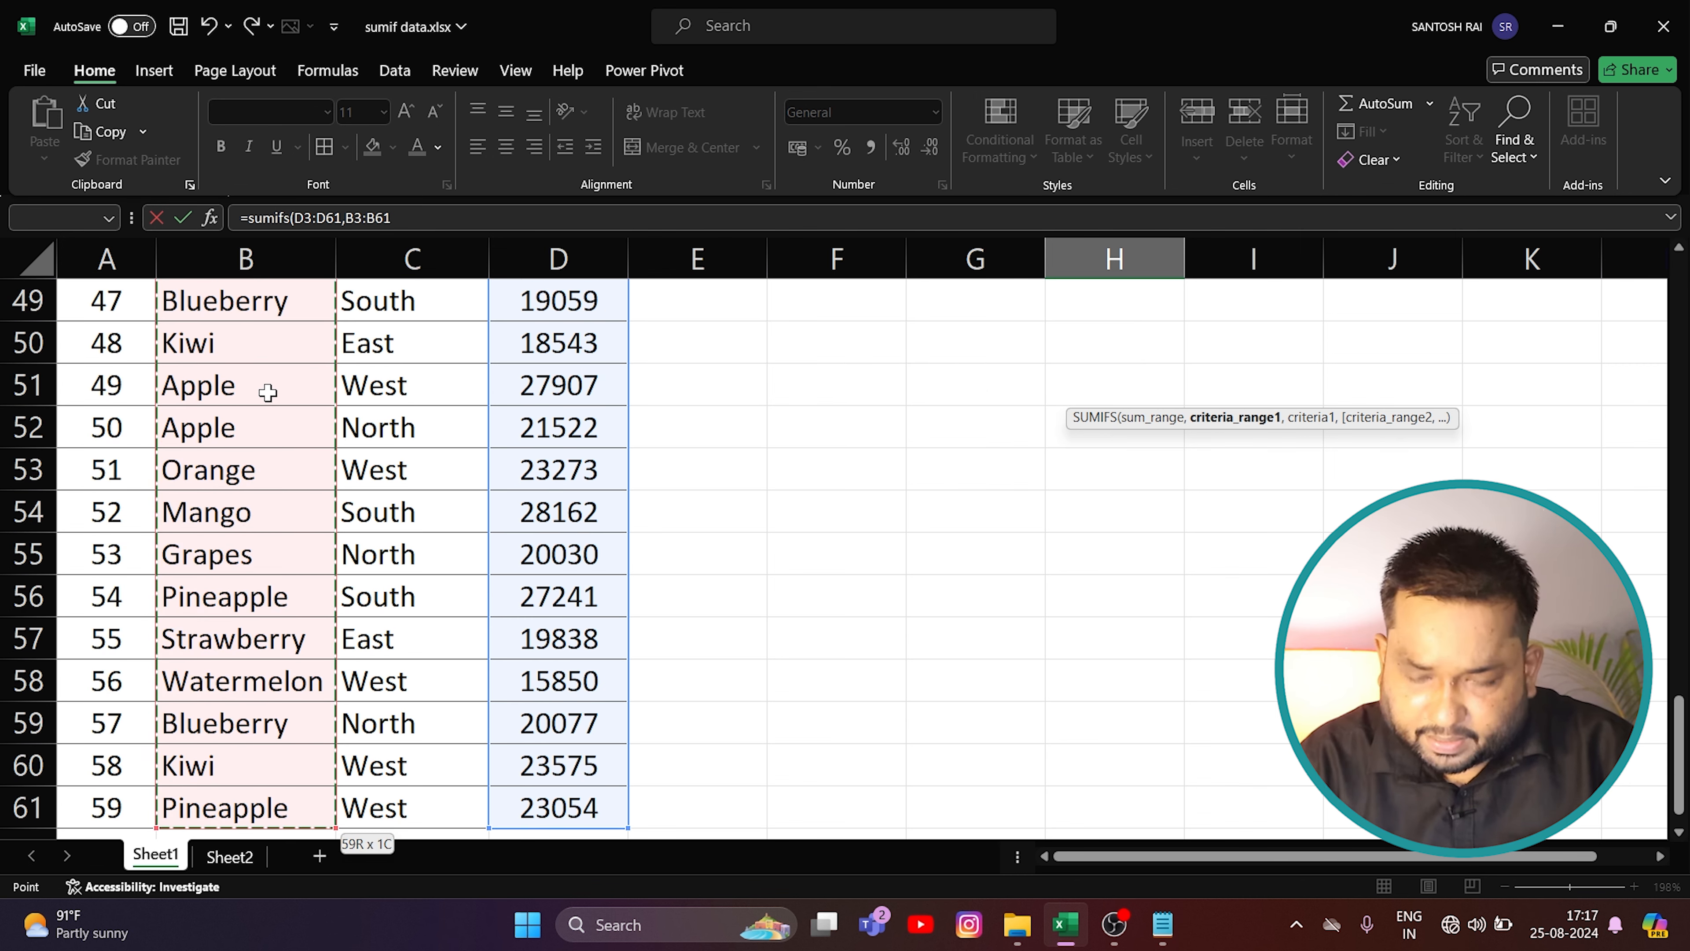
{"action": "scroll", "coordinate": [268, 393], "scroll_direction": "up", "scroll_amount": 15}
{"action": "type", "text": ","}
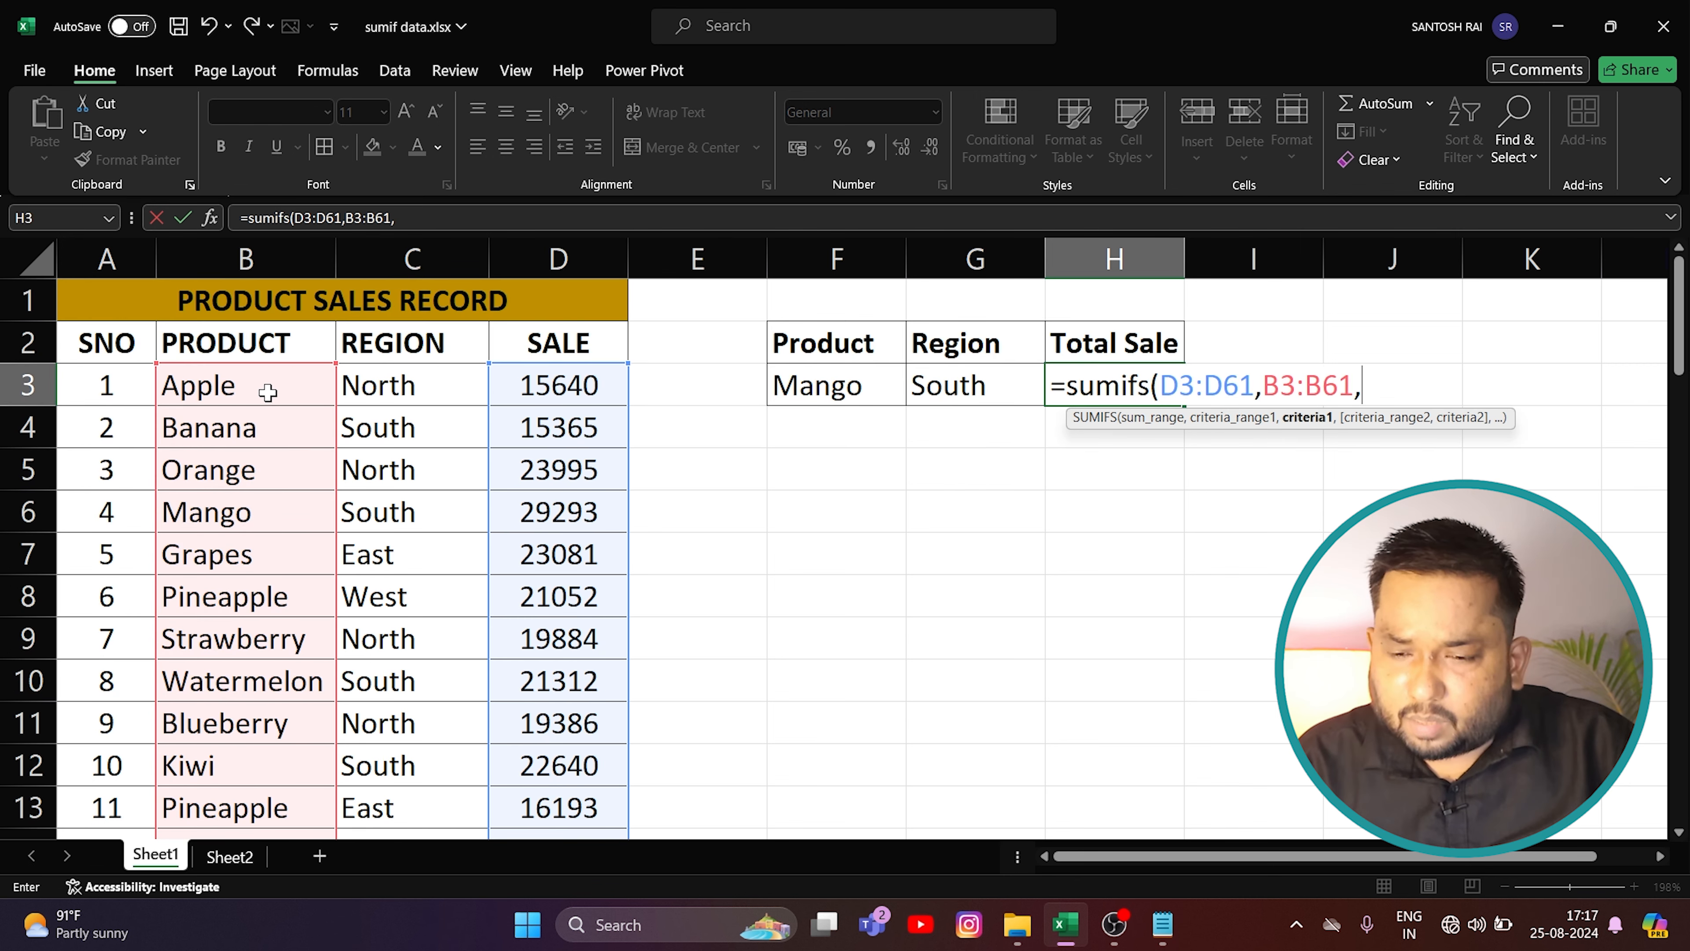
{"action": "left_click", "coordinate": [854, 390]}
{"action": "type", "text": ","}
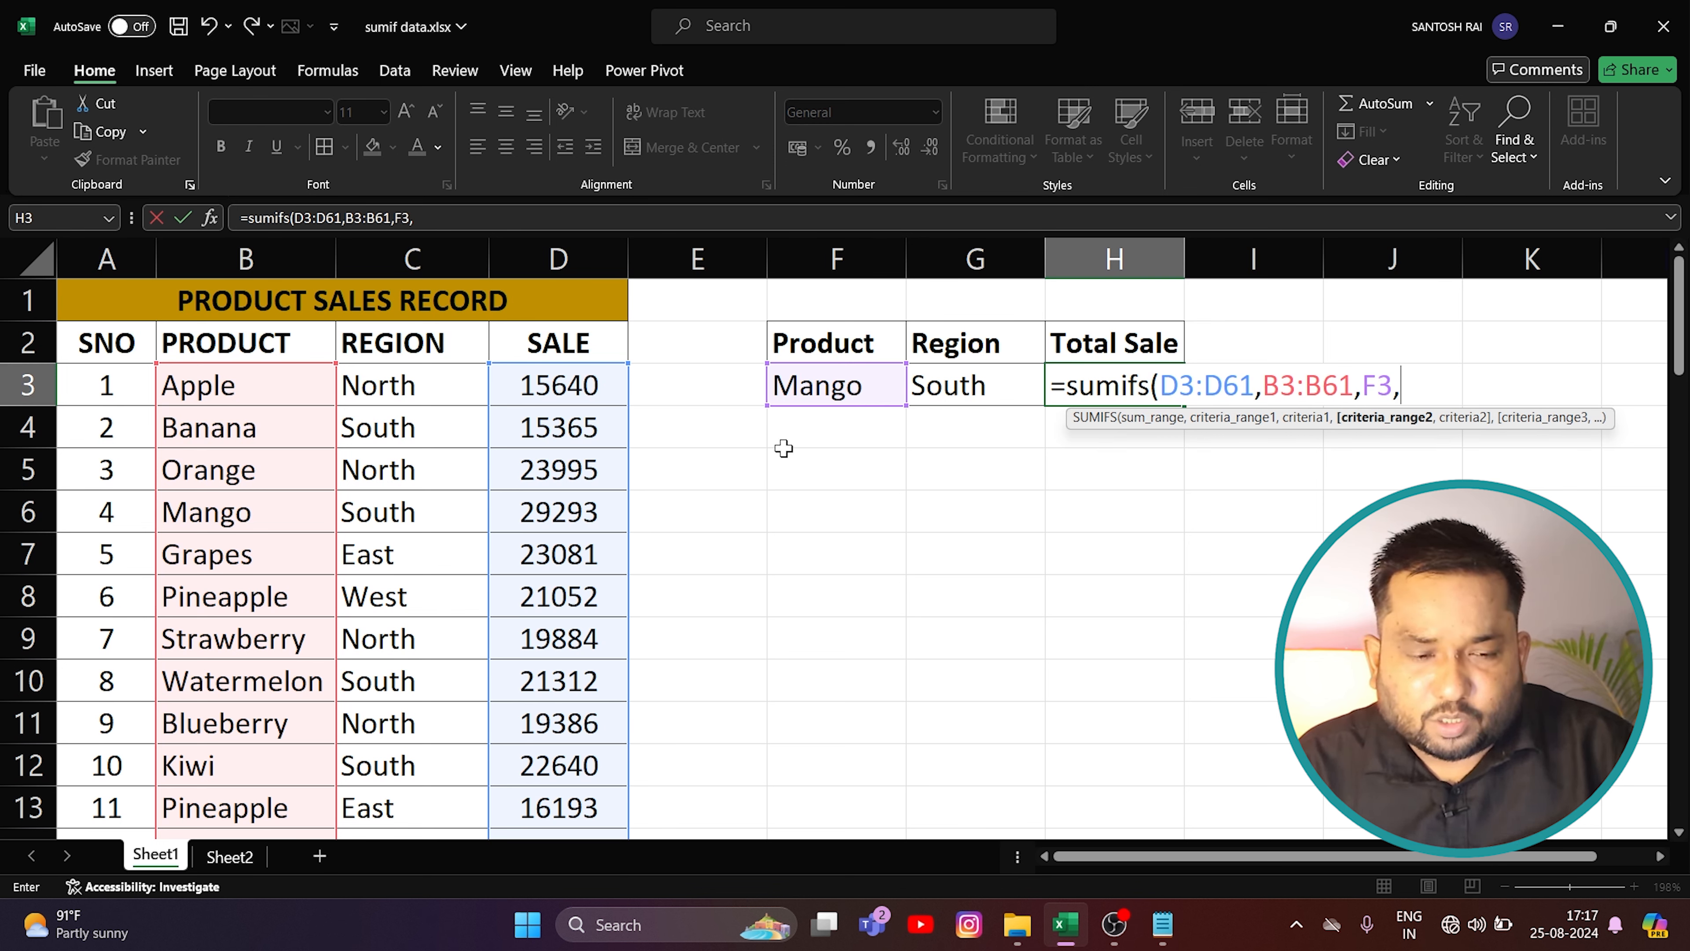
Complete the SUMIFS formula with region list C3:C61 as the second criteria range and G3 as its criterion
{"action": "left_click", "coordinate": [446, 377]}
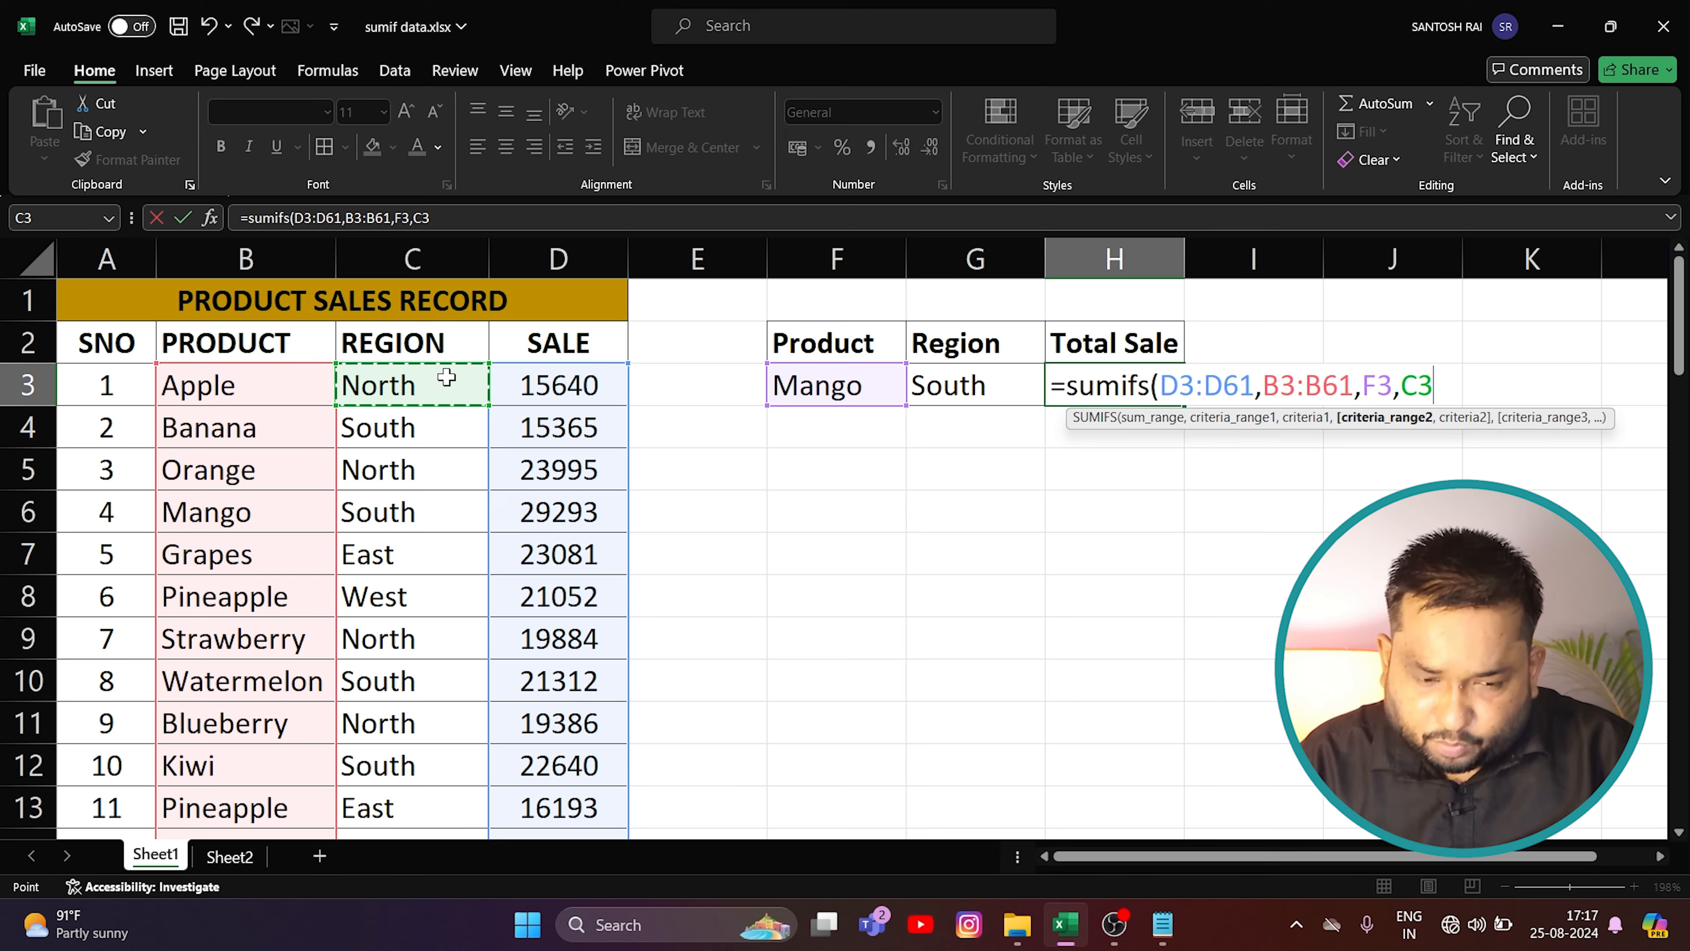
{"action": "key", "text": "ctrl+shift+Down"}
{"action": "scroll", "coordinate": [446, 378], "scroll_direction": "up", "scroll_amount": 16}
{"action": "type", "text": ","}
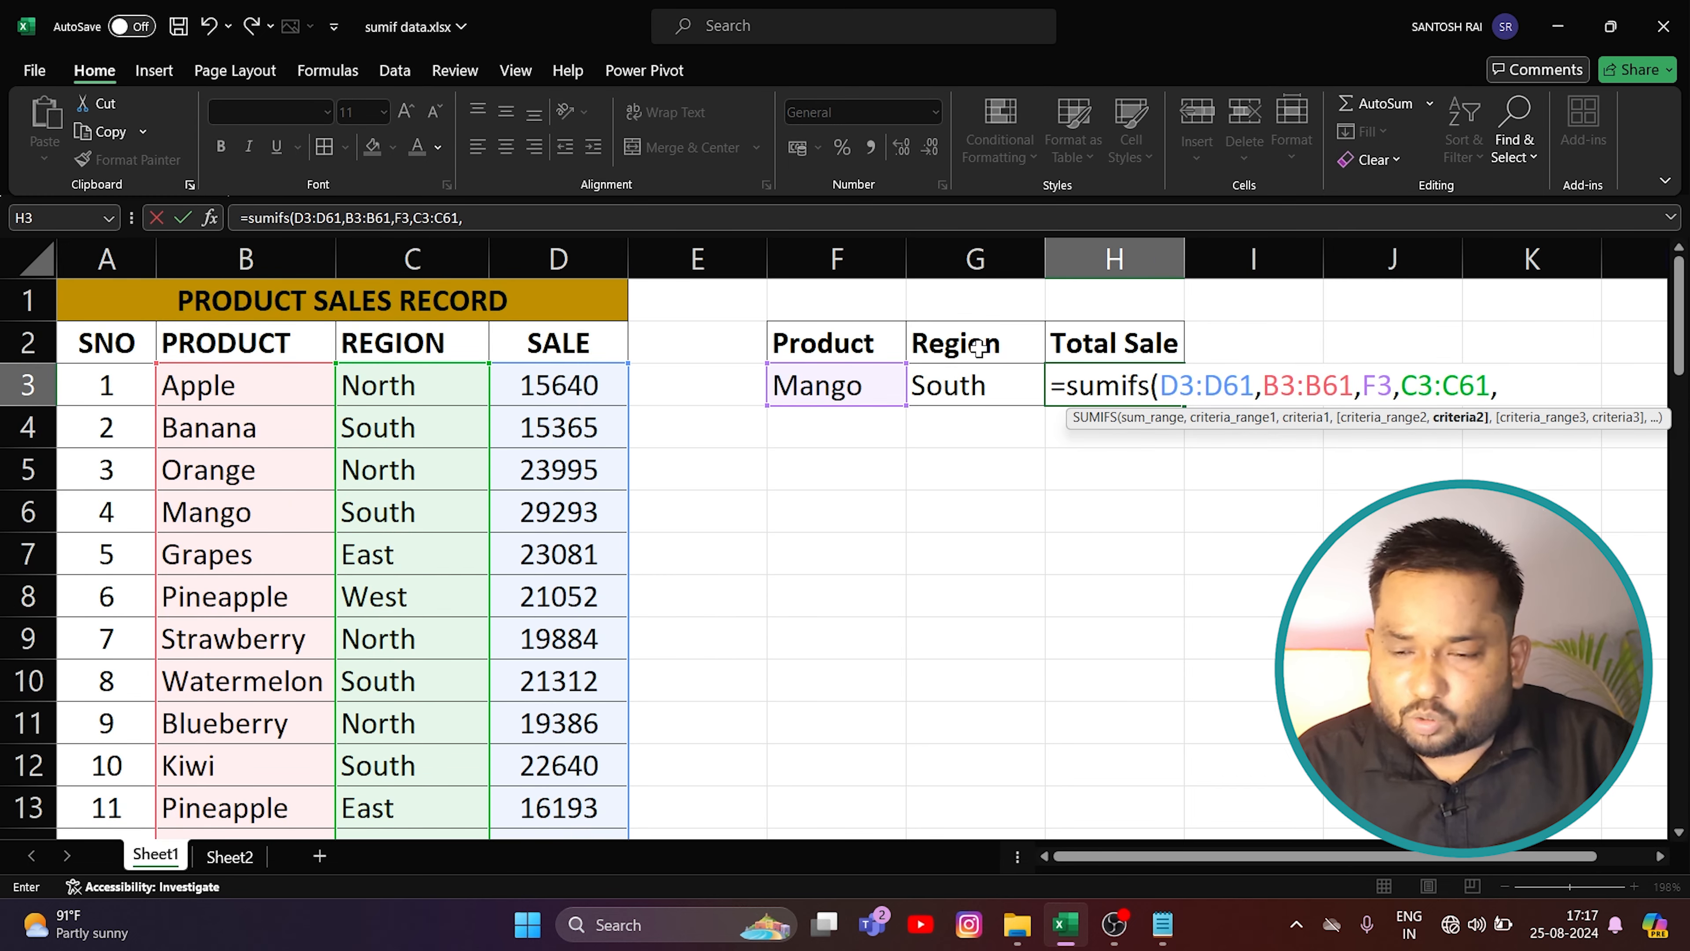
{"action": "left_click", "coordinate": [993, 393]}
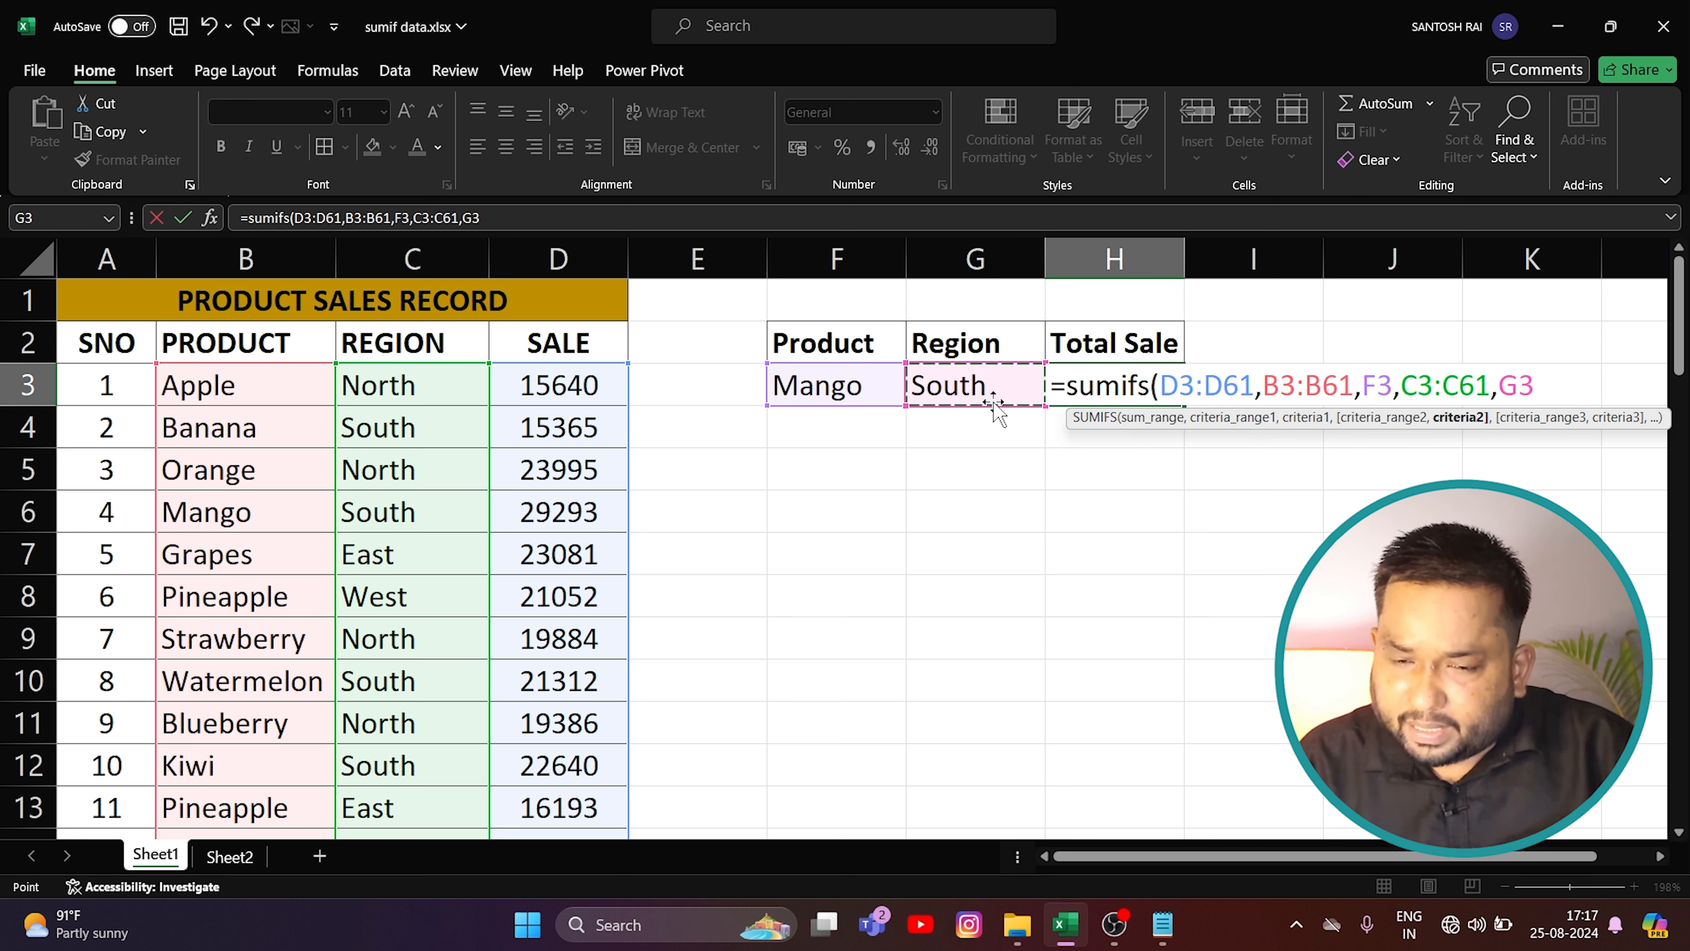
{"action": "type", "text": ")"}
{"action": "key", "text": "Return"}
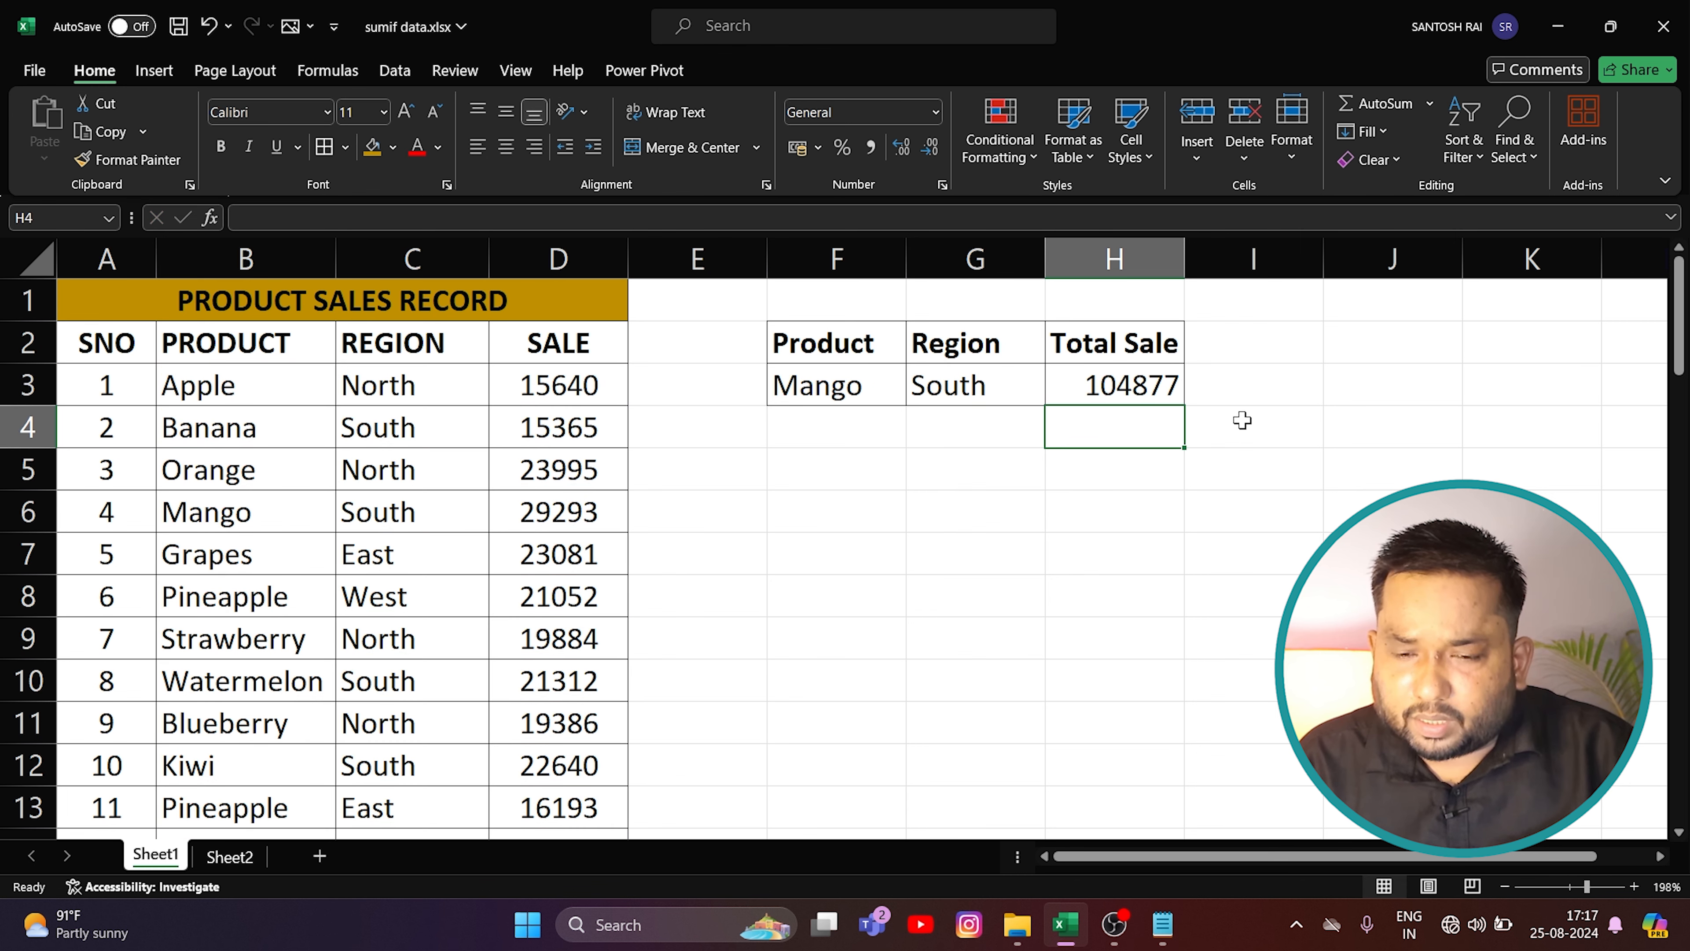
Check the SUMIFS total in H3 against the product criterion in F3 and the region criterion in G3
{"action": "key", "text": "Up"}
{"action": "left_click", "coordinate": [824, 385]}
{"action": "left_click", "coordinate": [929, 383]}
{"action": "left_click", "coordinate": [1123, 379]}
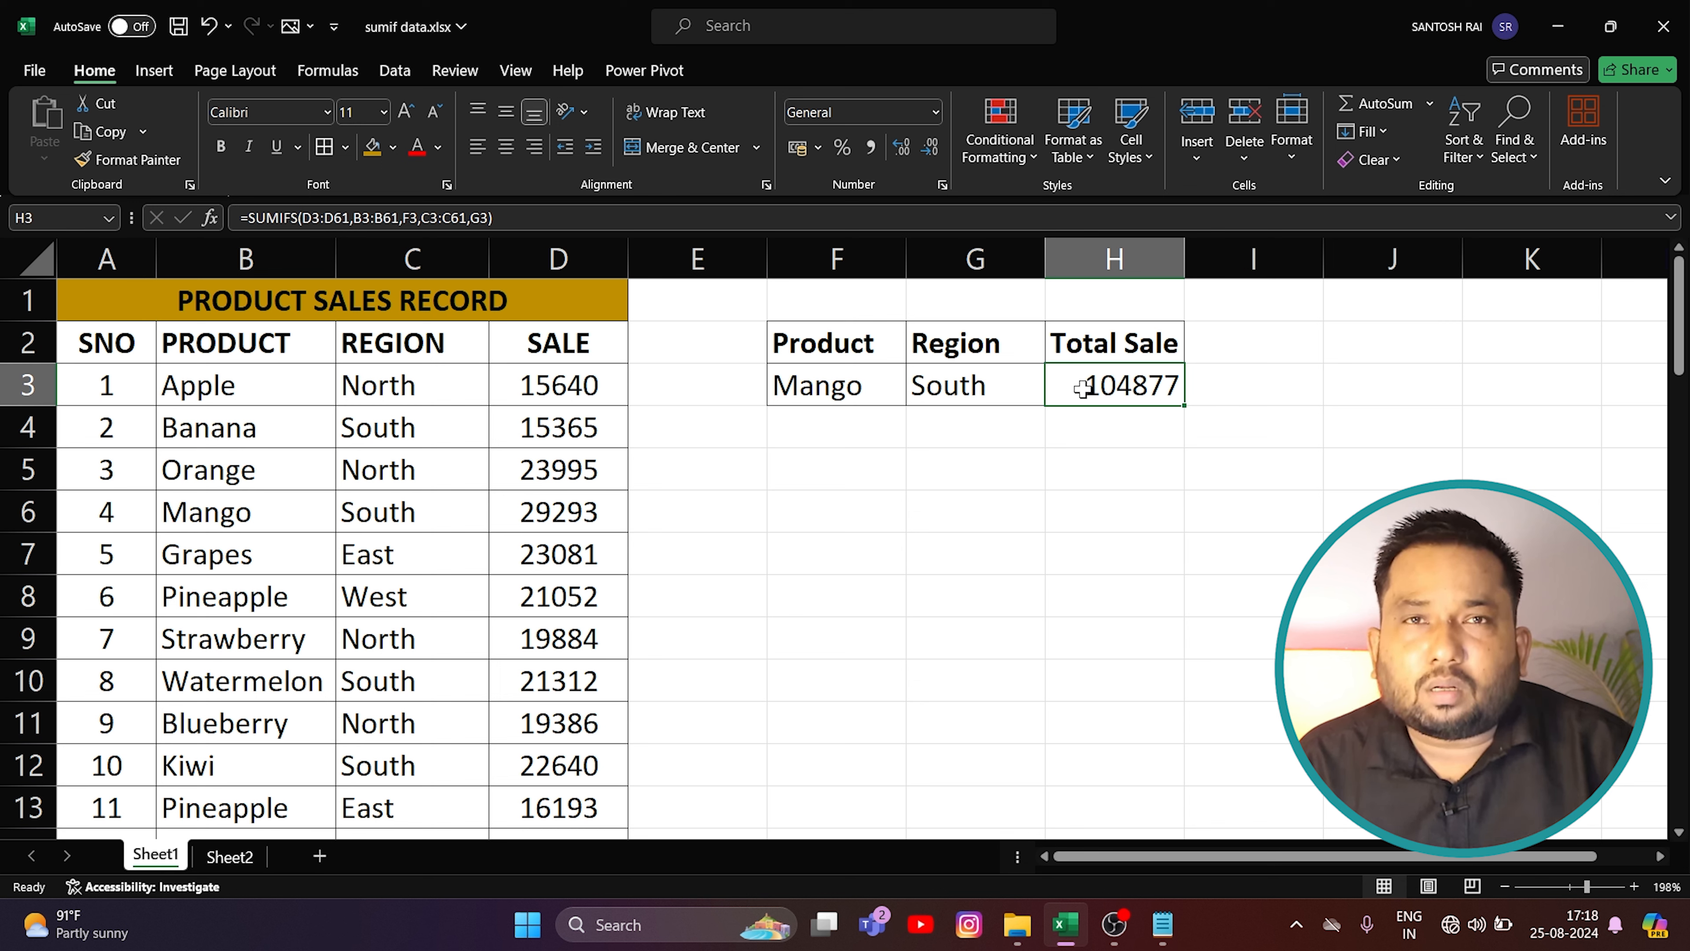
{"action": "left_click", "coordinate": [836, 381]}
{"action": "left_click", "coordinate": [966, 381]}
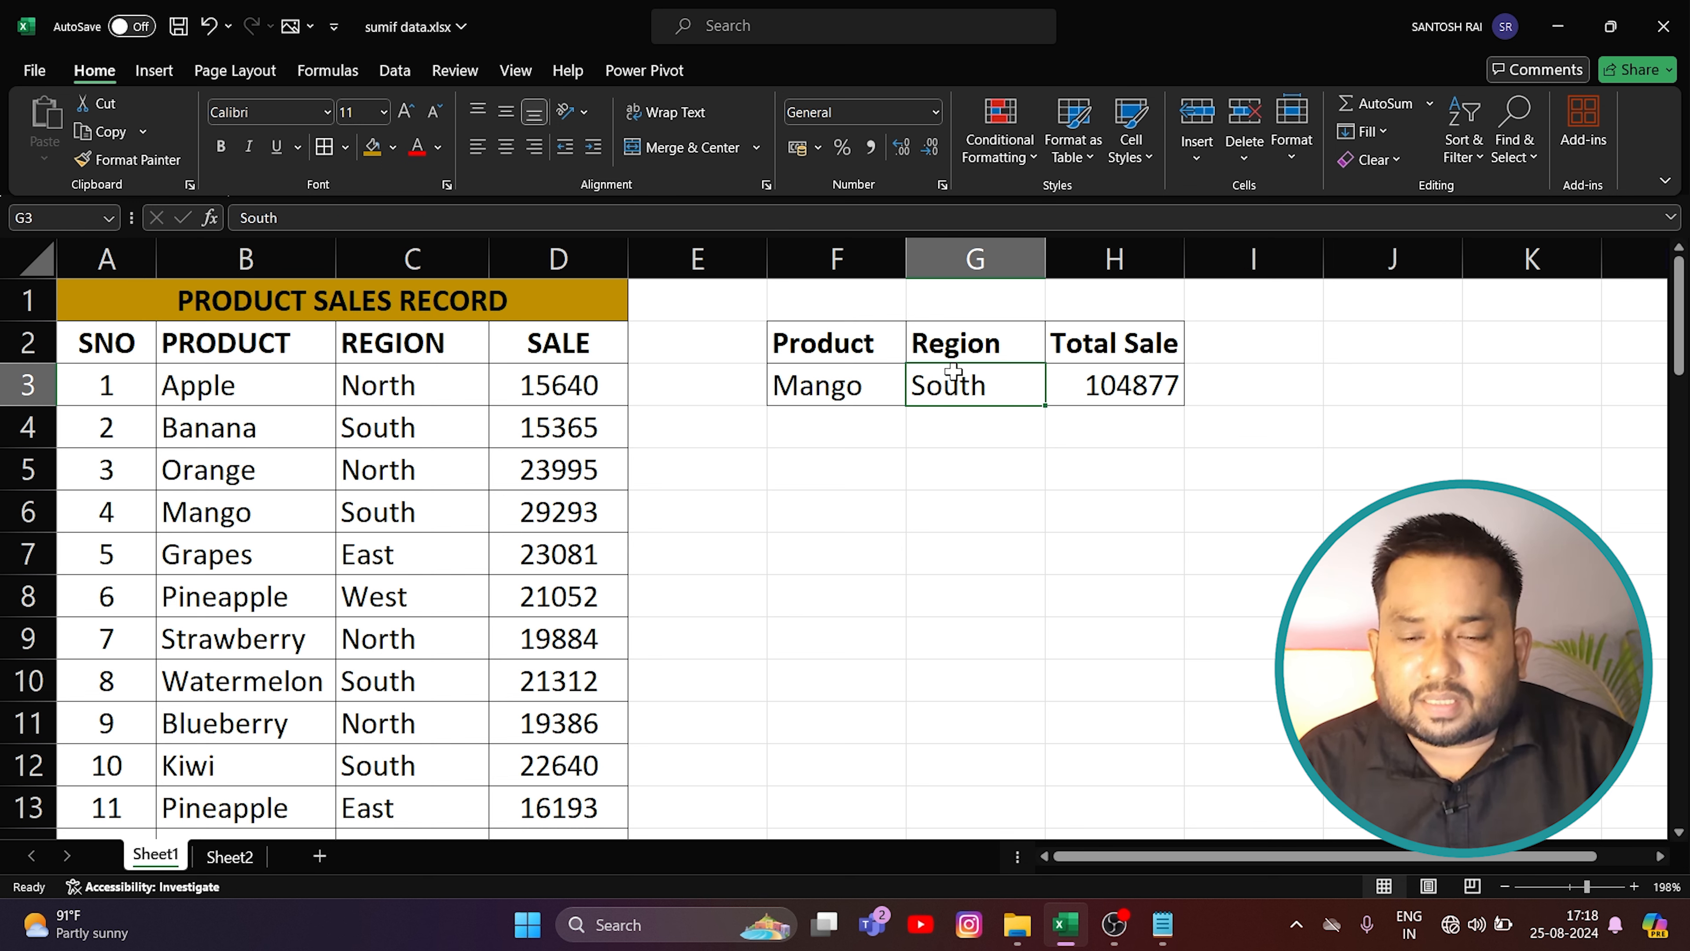
{"action": "left_click", "coordinate": [798, 392]}
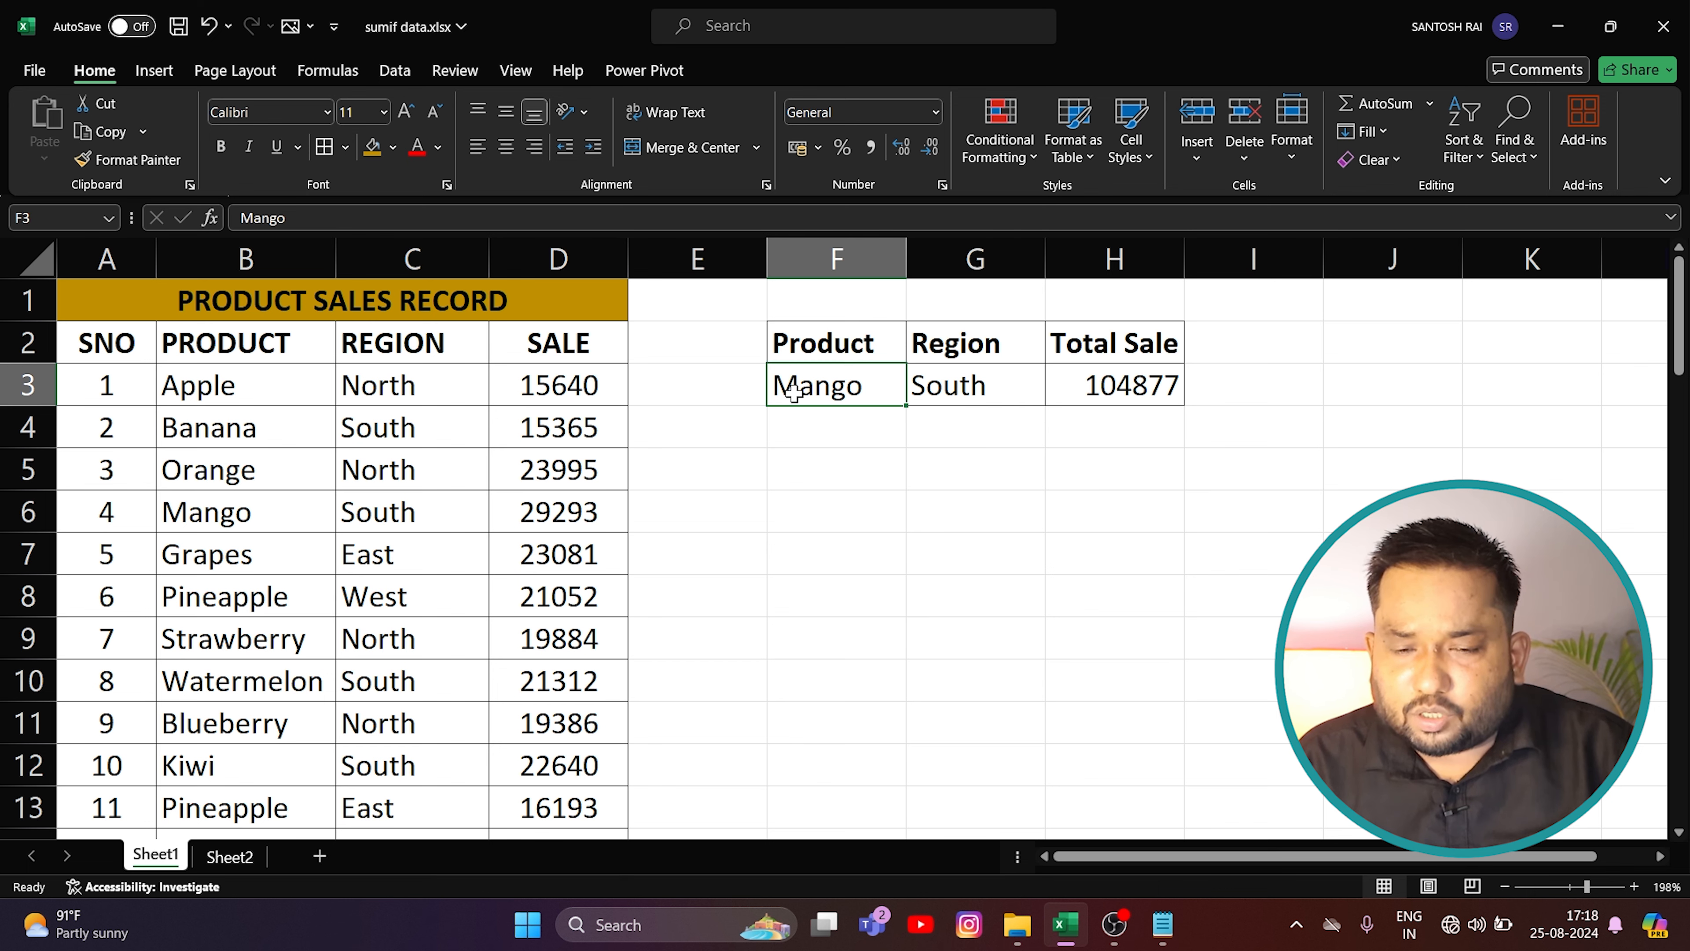
{"action": "left_click", "coordinate": [939, 384]}
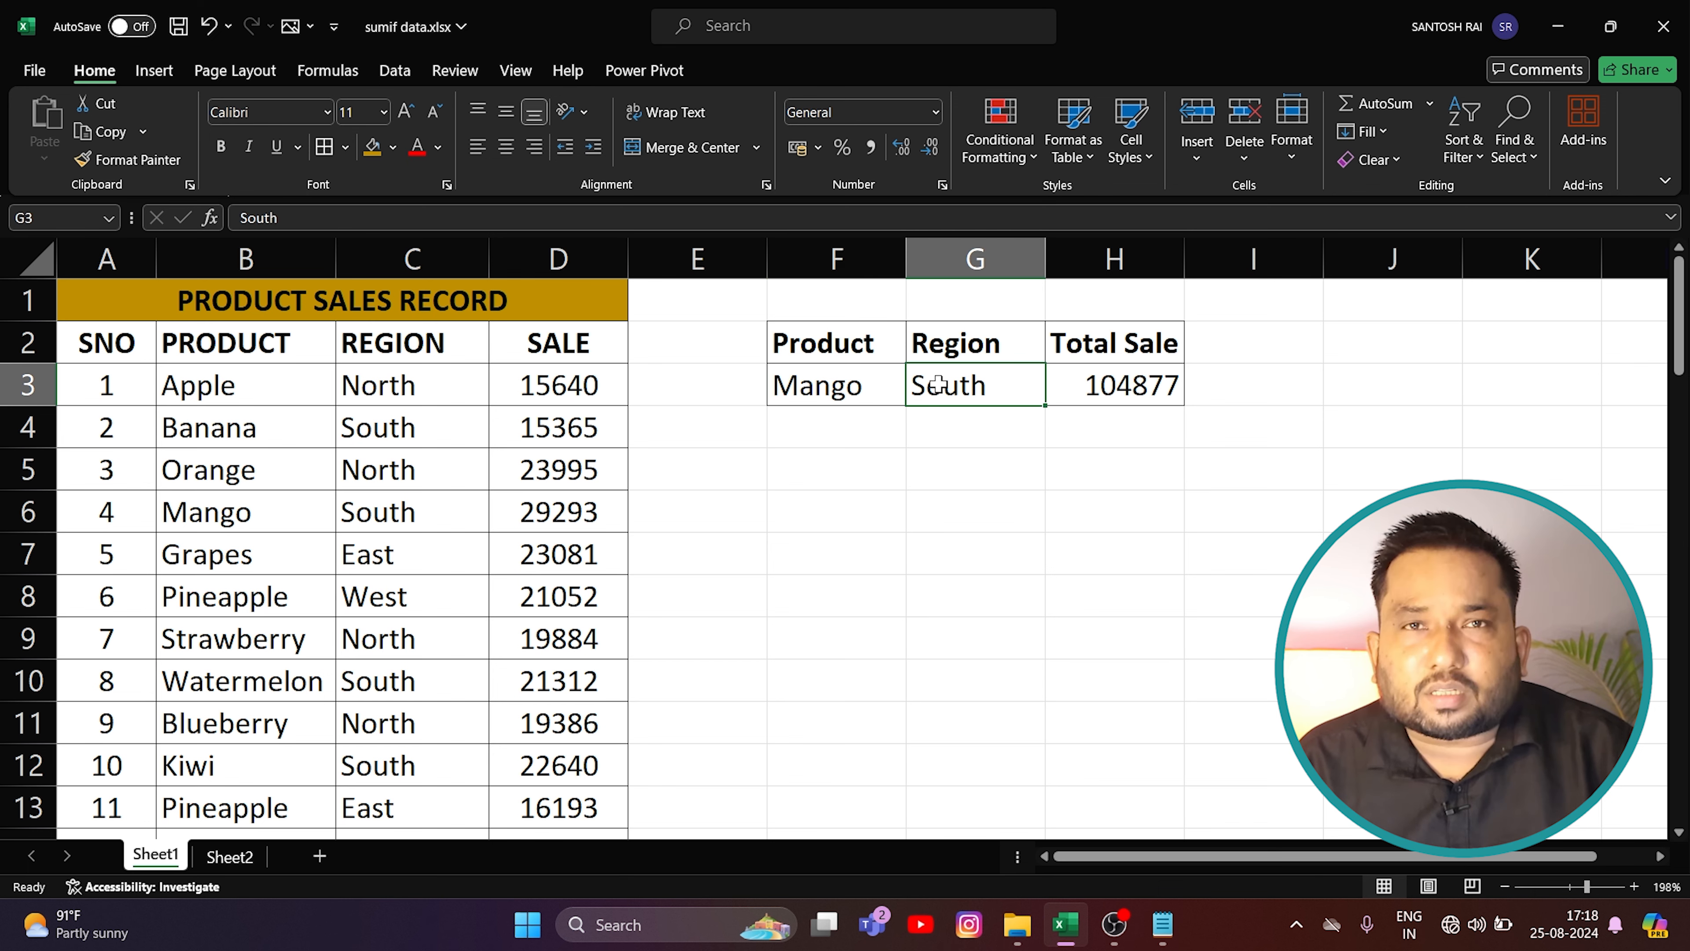
Replace the product criterion in F3 with apple and check the SUMIFS total in H3
{"action": "left_click", "coordinate": [862, 385]}
{"action": "type", "text": "appl"}
{"action": "type", "text": "e"}
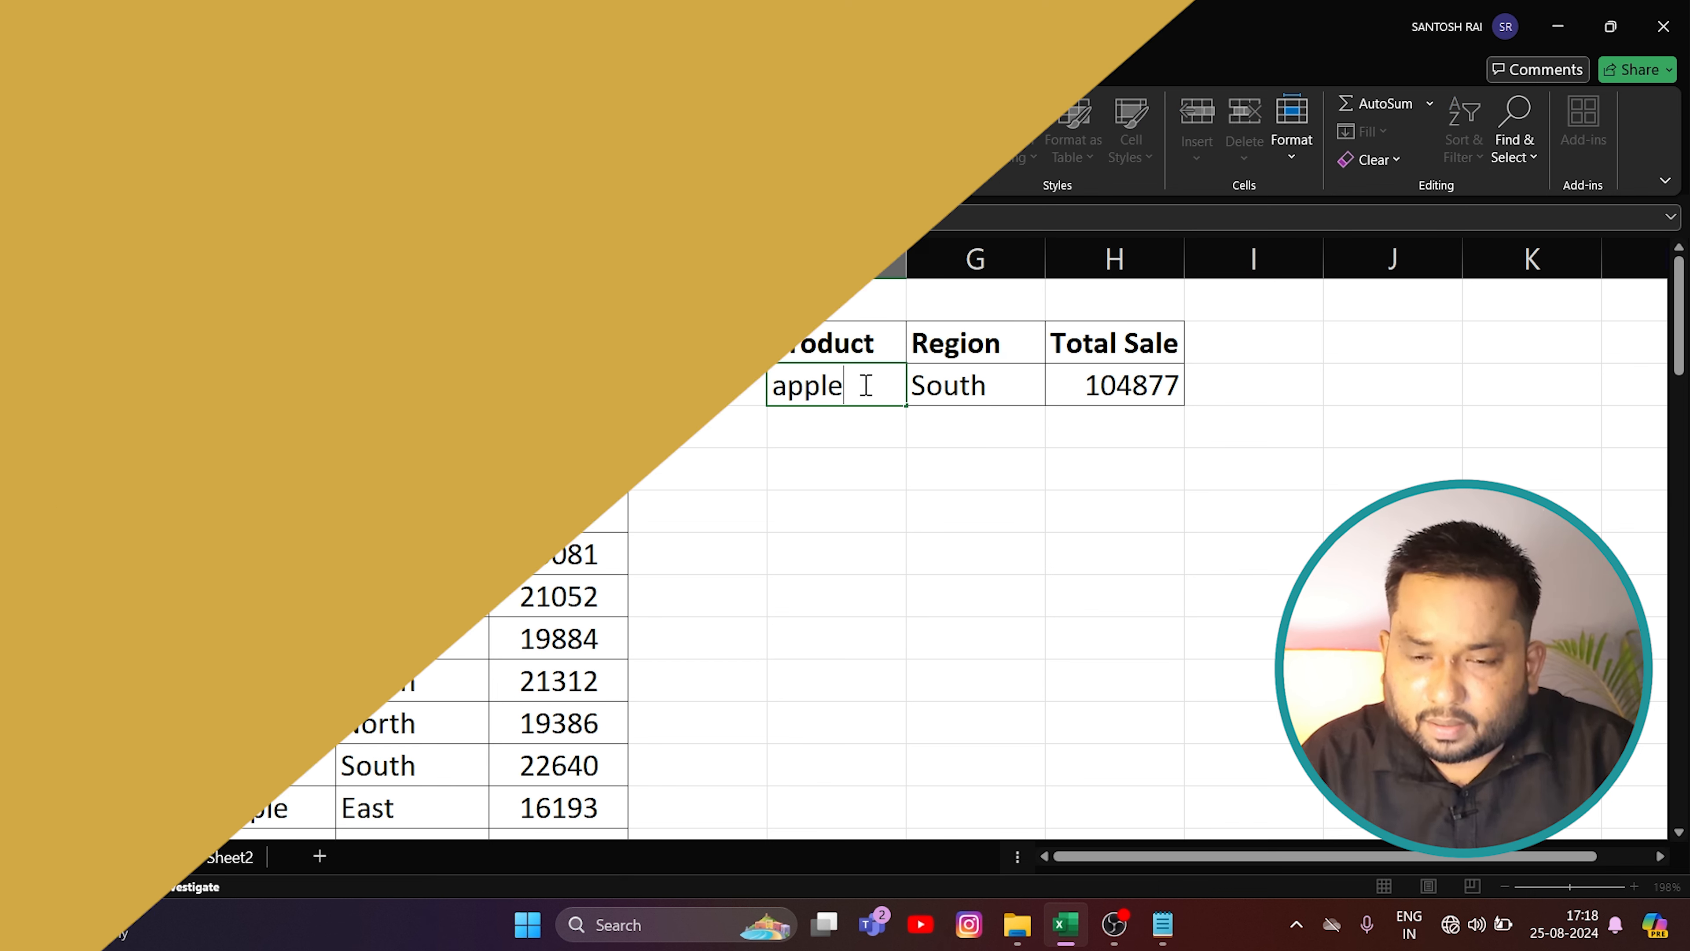
{"action": "key", "text": "Return"}
{"action": "left_click", "coordinate": [1156, 386]}
Replace the region criterion in G3 with east and check the recalculated SUMIFS total in H3
{"action": "left_click", "coordinate": [958, 386]}
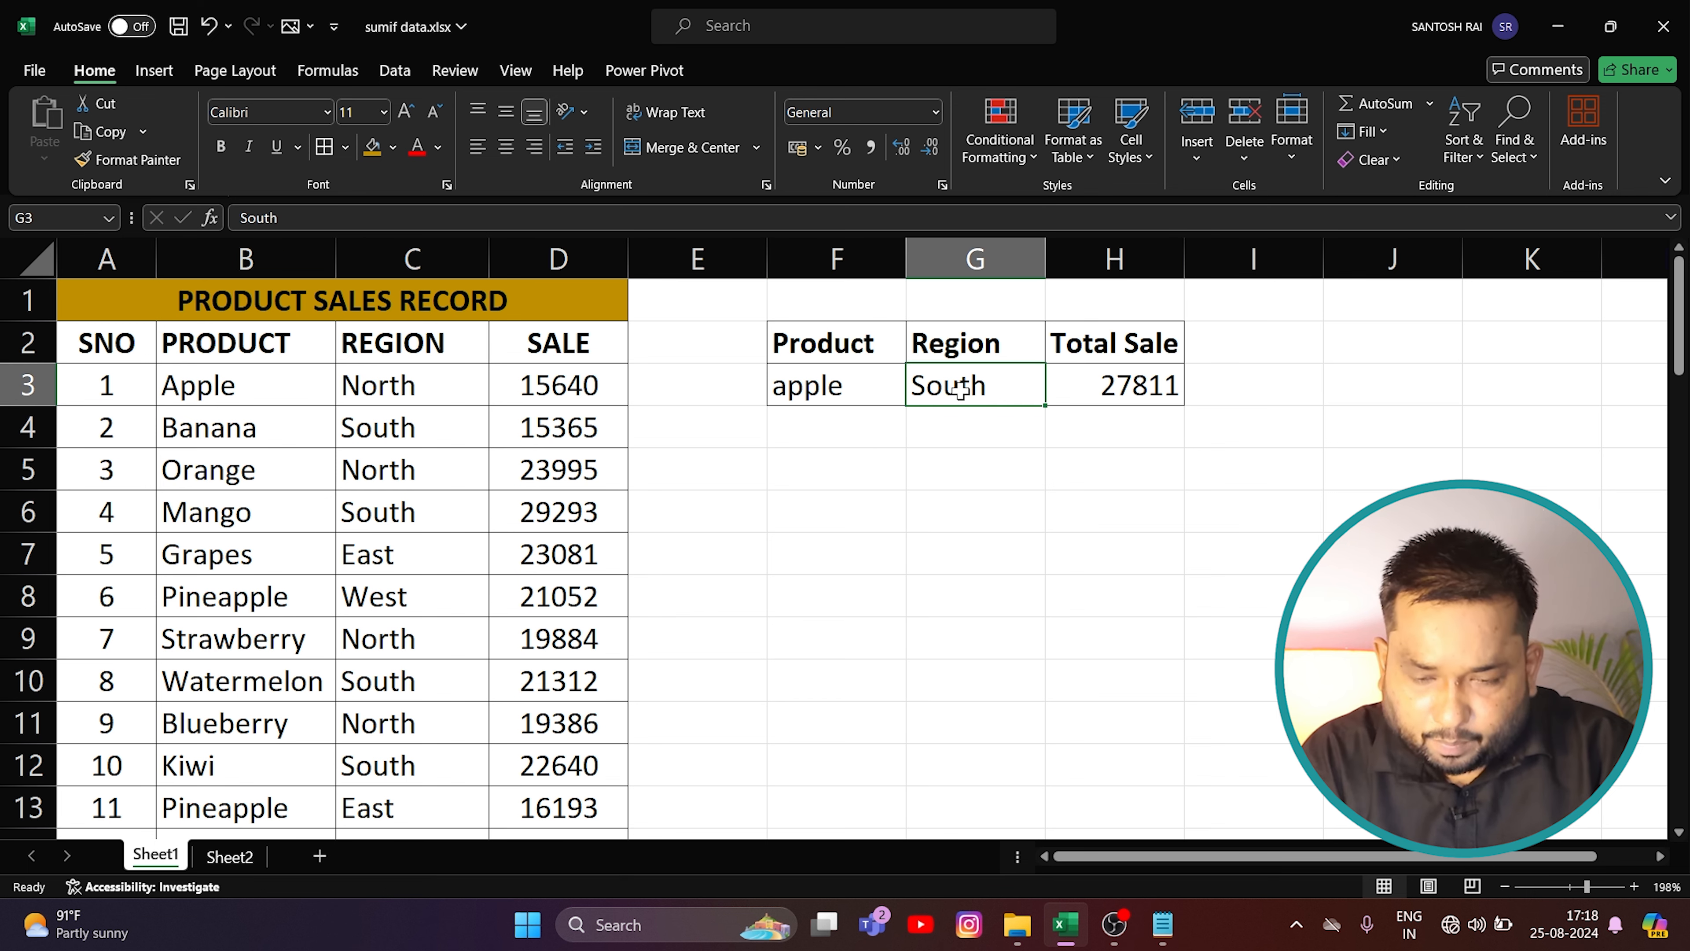
{"action": "type", "text": "east"}
{"action": "key", "text": "Return"}
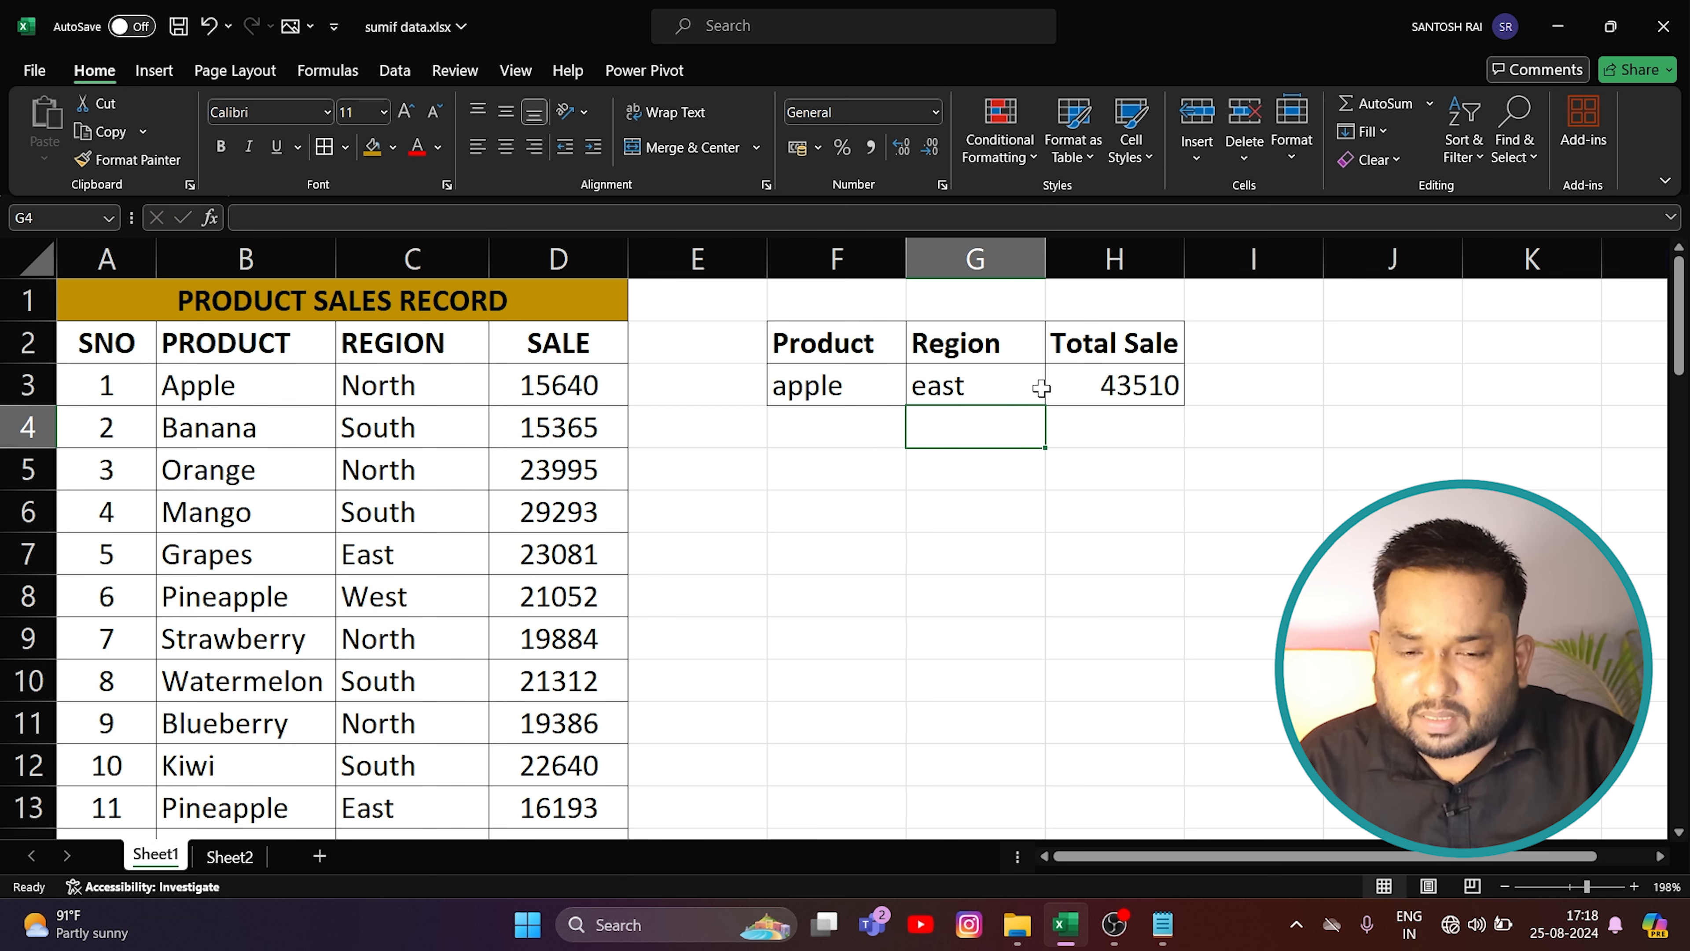
{"action": "left_click", "coordinate": [849, 379]}
{"action": "left_click", "coordinate": [945, 385]}
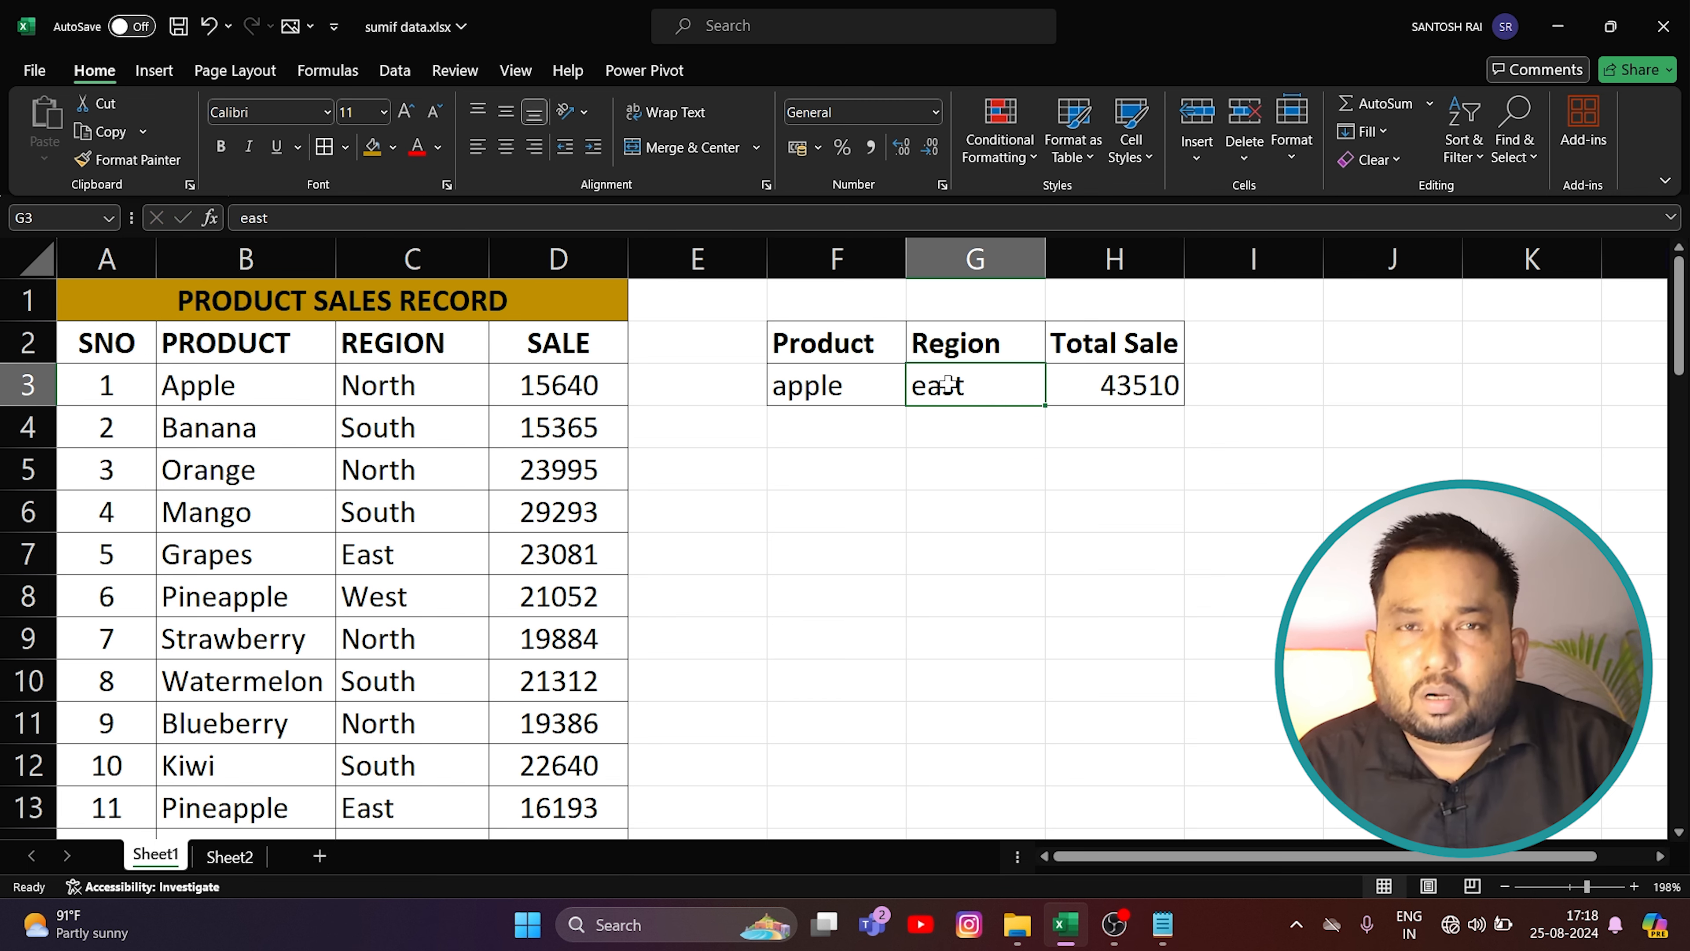
{"action": "left_click", "coordinate": [1160, 387]}
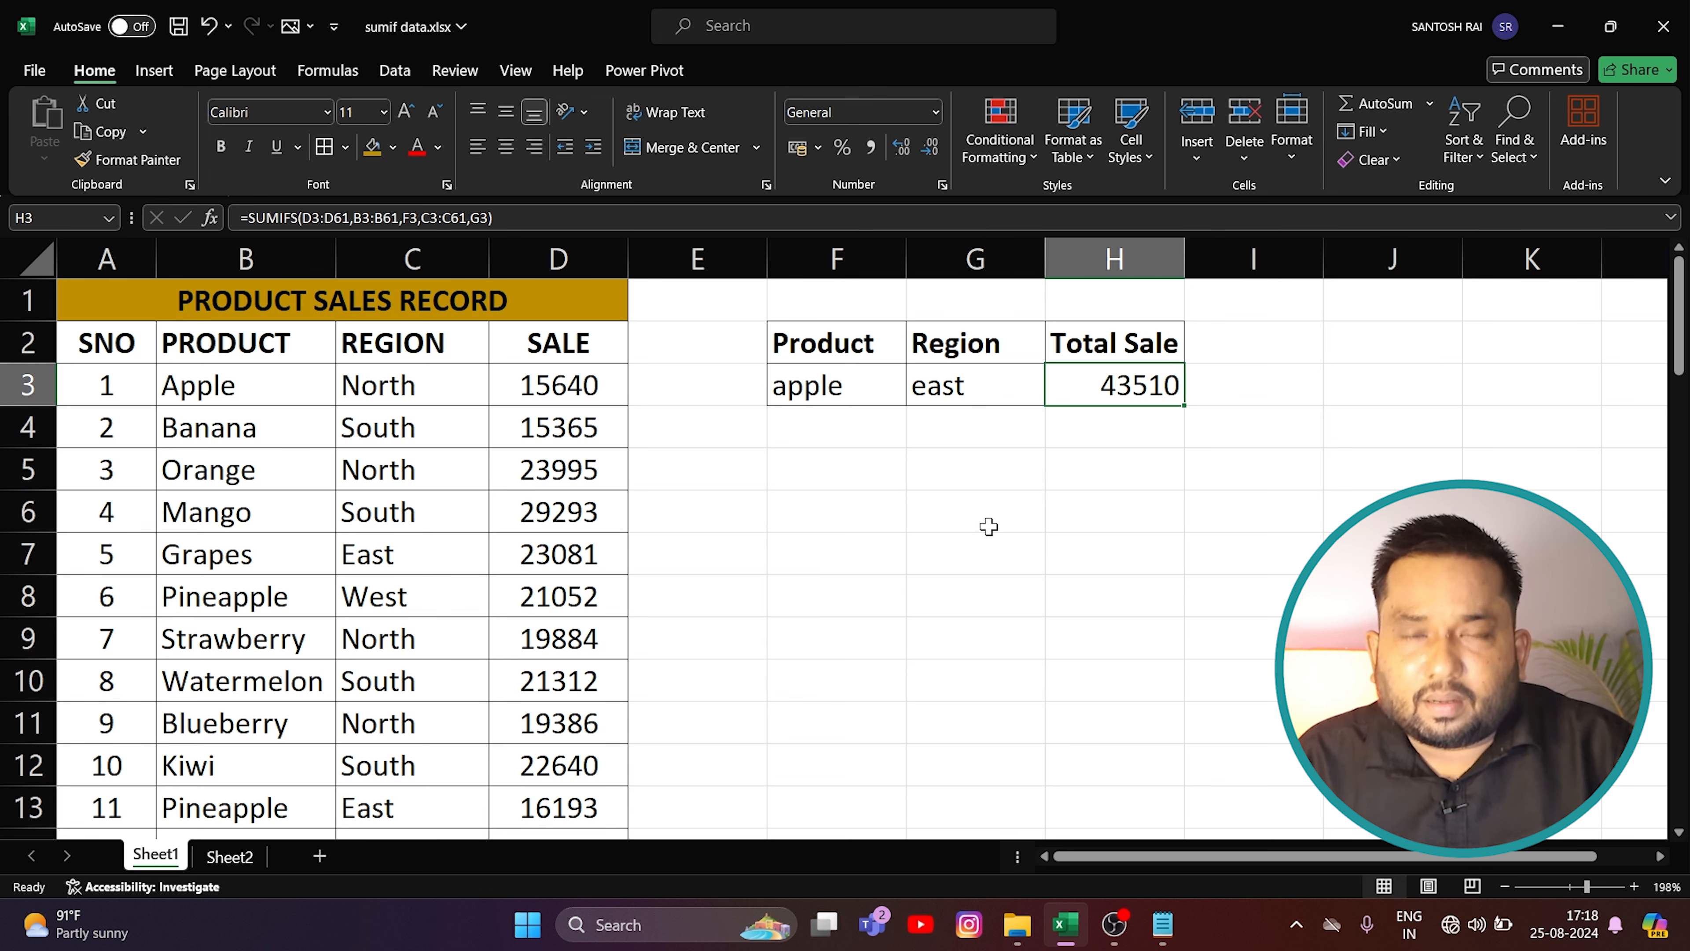